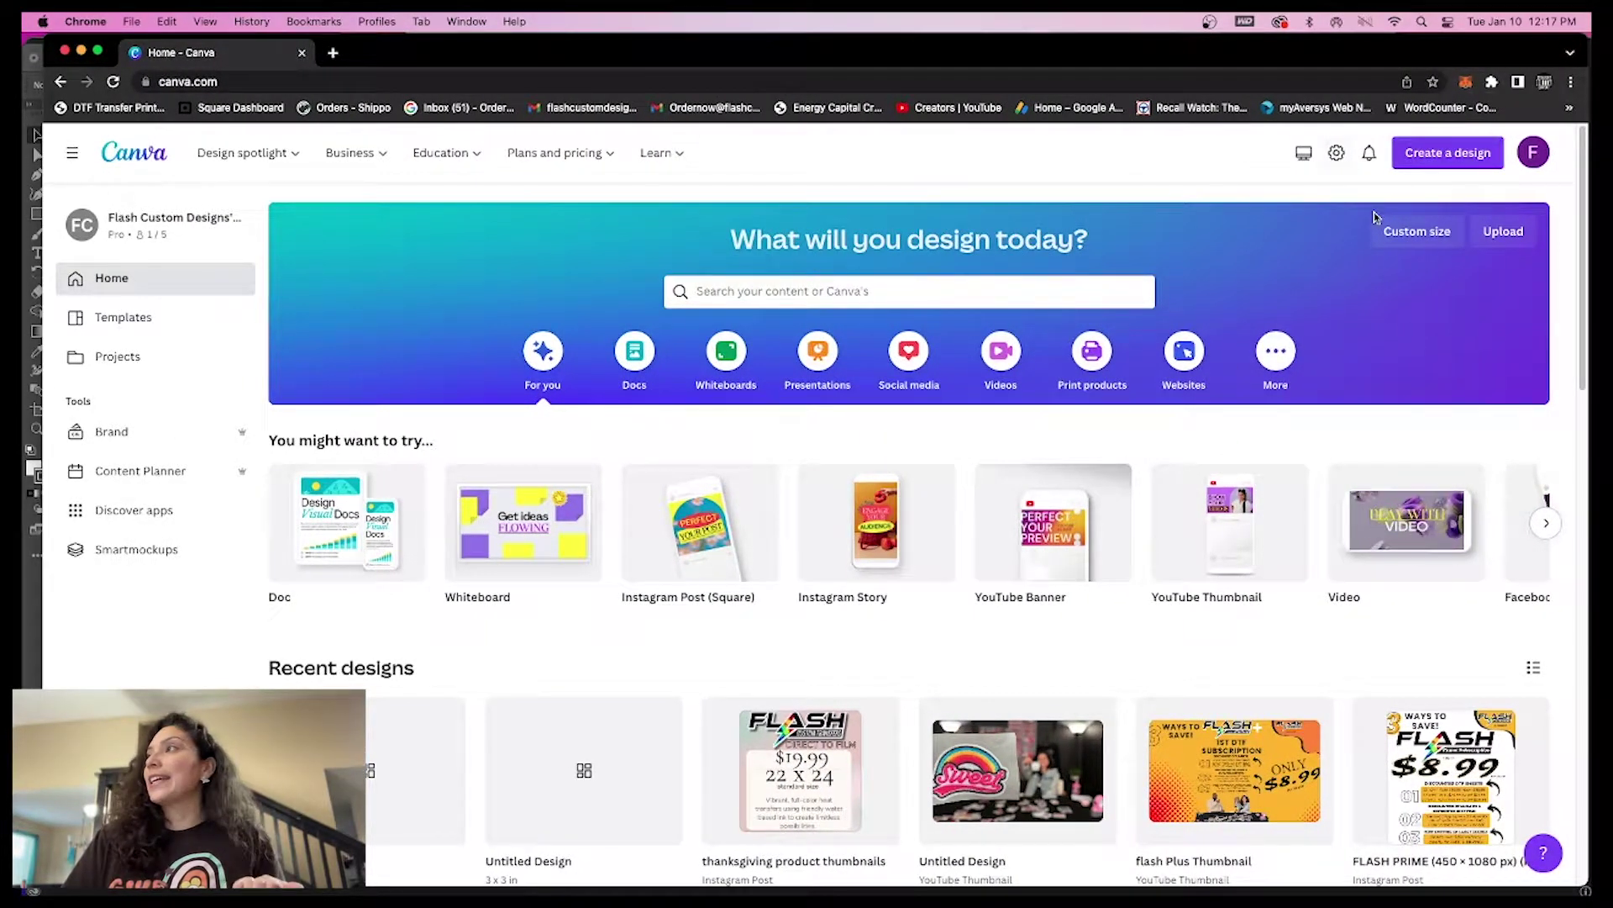
Step: Create a blank custom-size 22 × 24 in design, keeping the units in inches
{"action": "left_click", "coordinate": [1447, 160]}
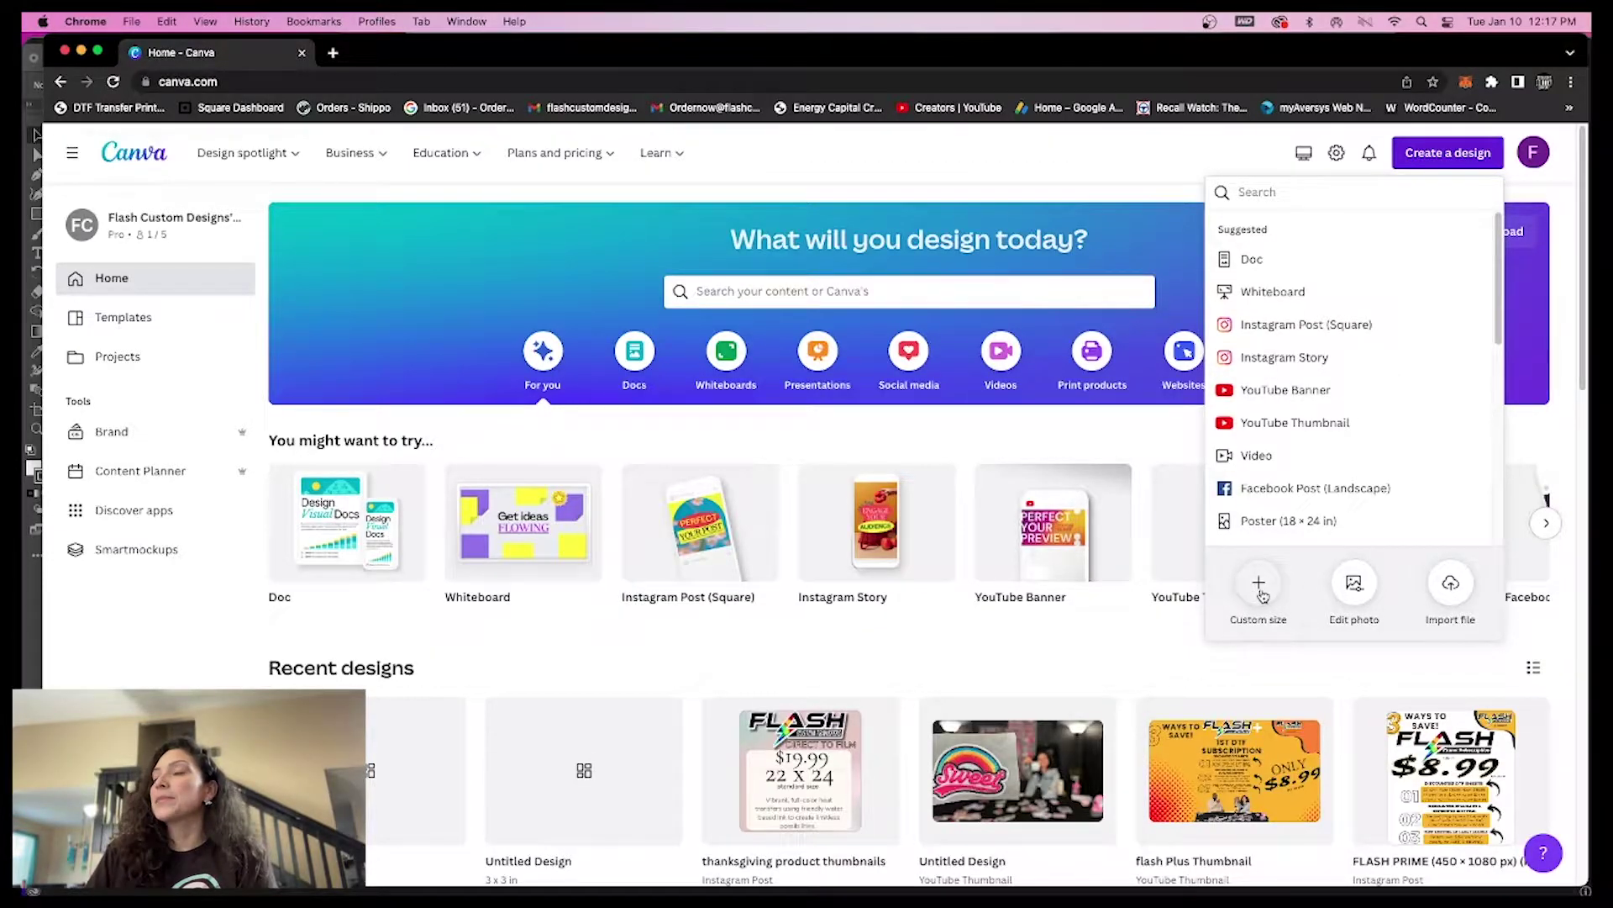
{"action": "left_click", "coordinate": [1261, 592]}
{"action": "left_click", "coordinate": [1432, 262]}
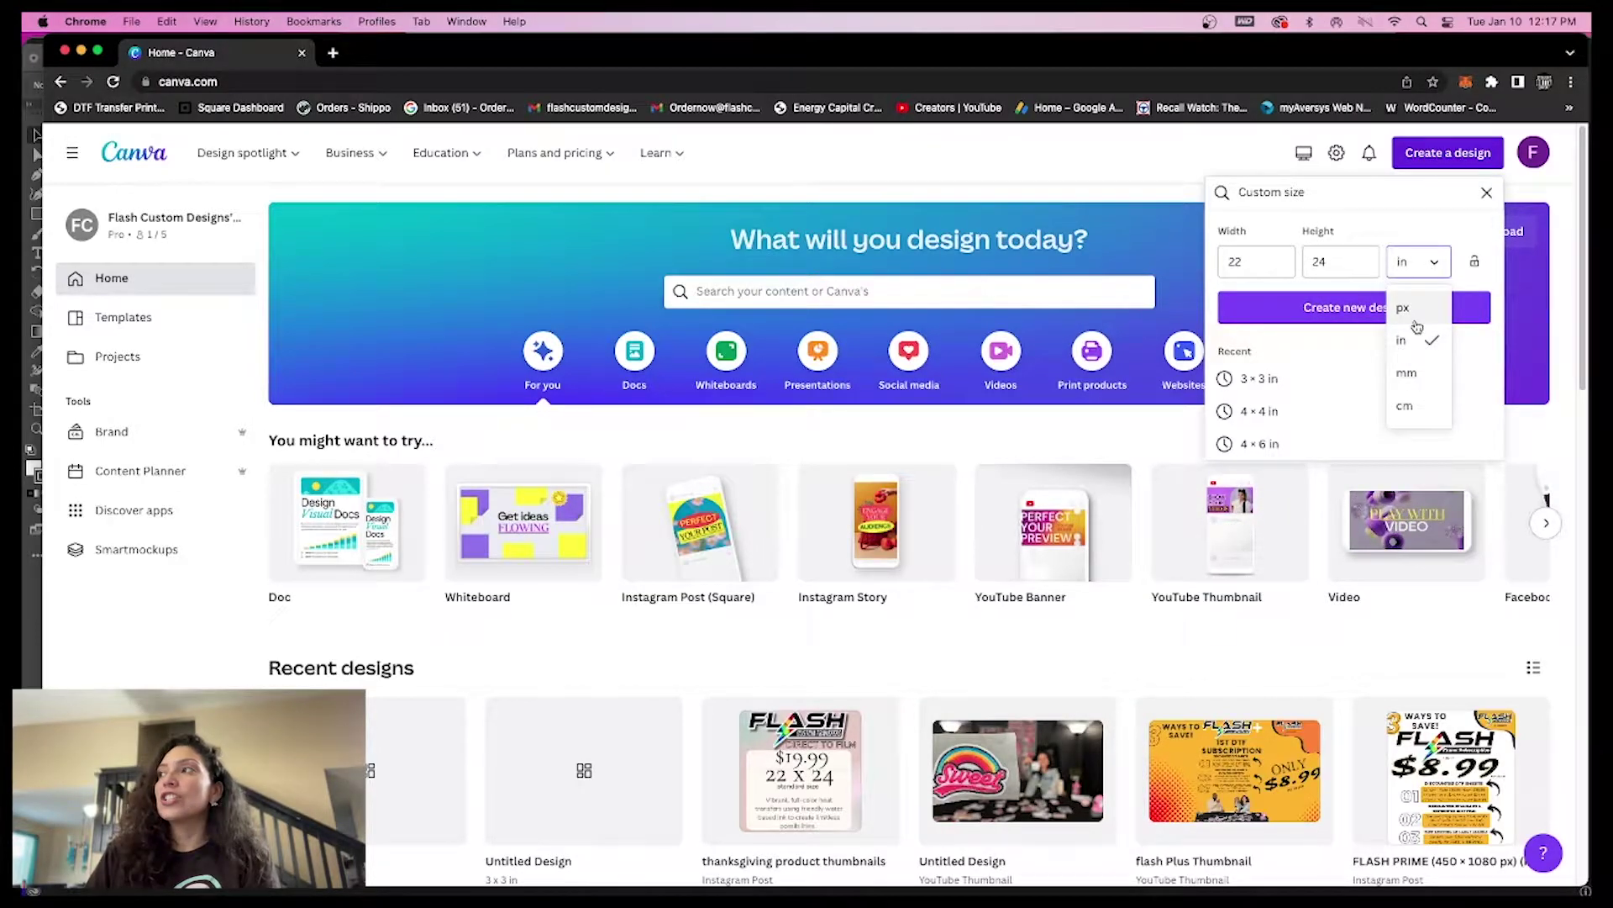
{"action": "left_click", "coordinate": [1419, 310]}
{"action": "left_click", "coordinate": [1439, 263]}
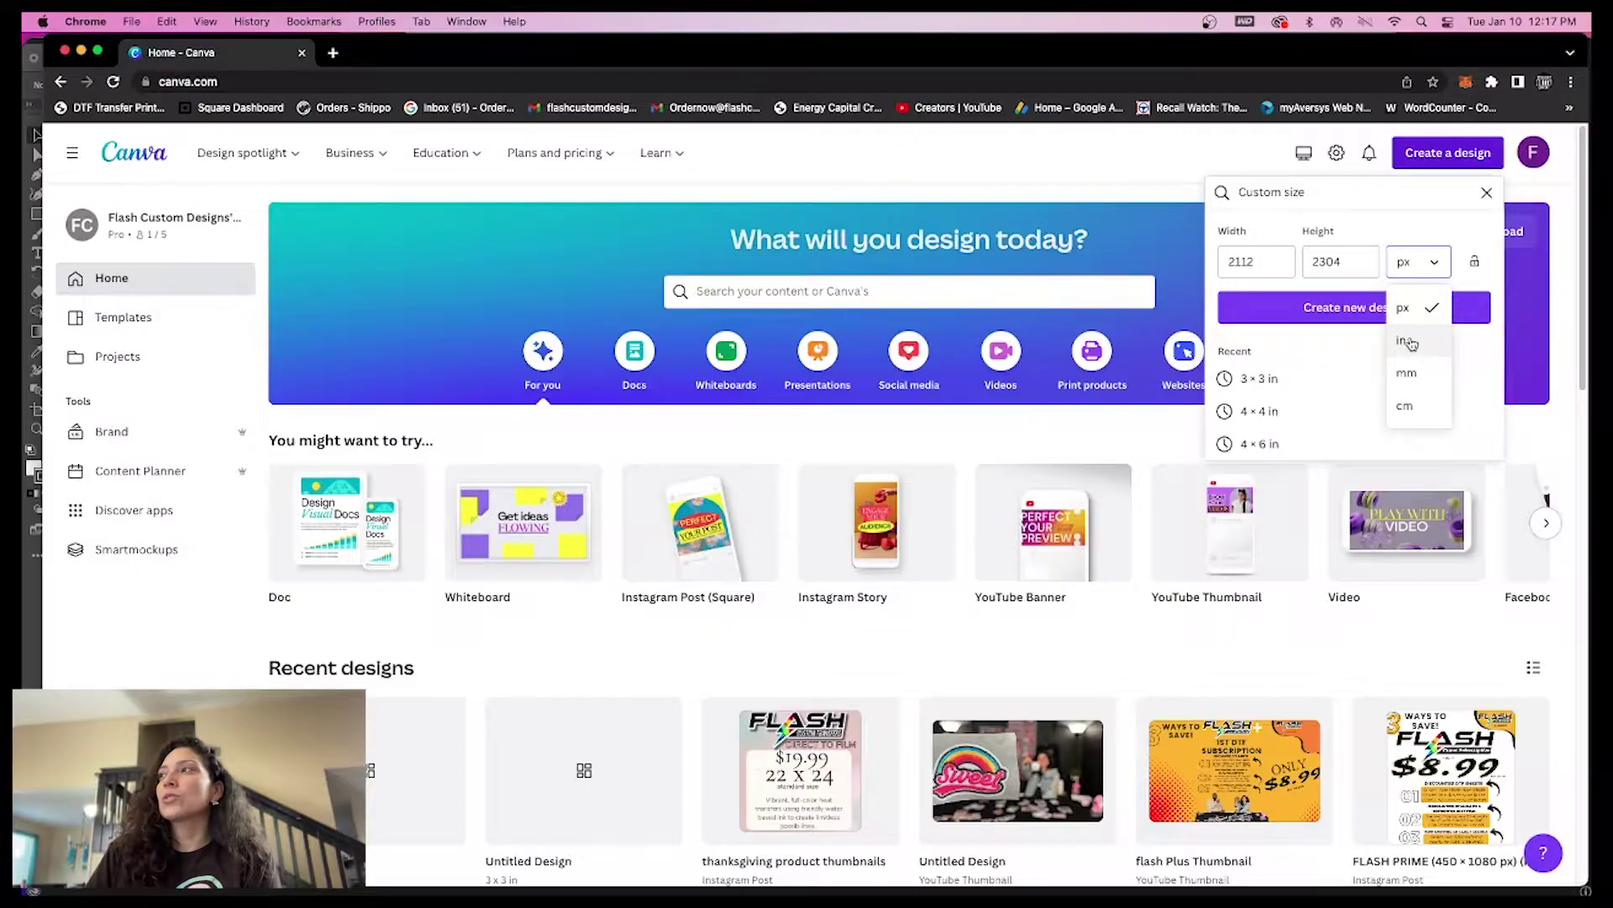
{"action": "left_click", "coordinate": [1418, 344]}
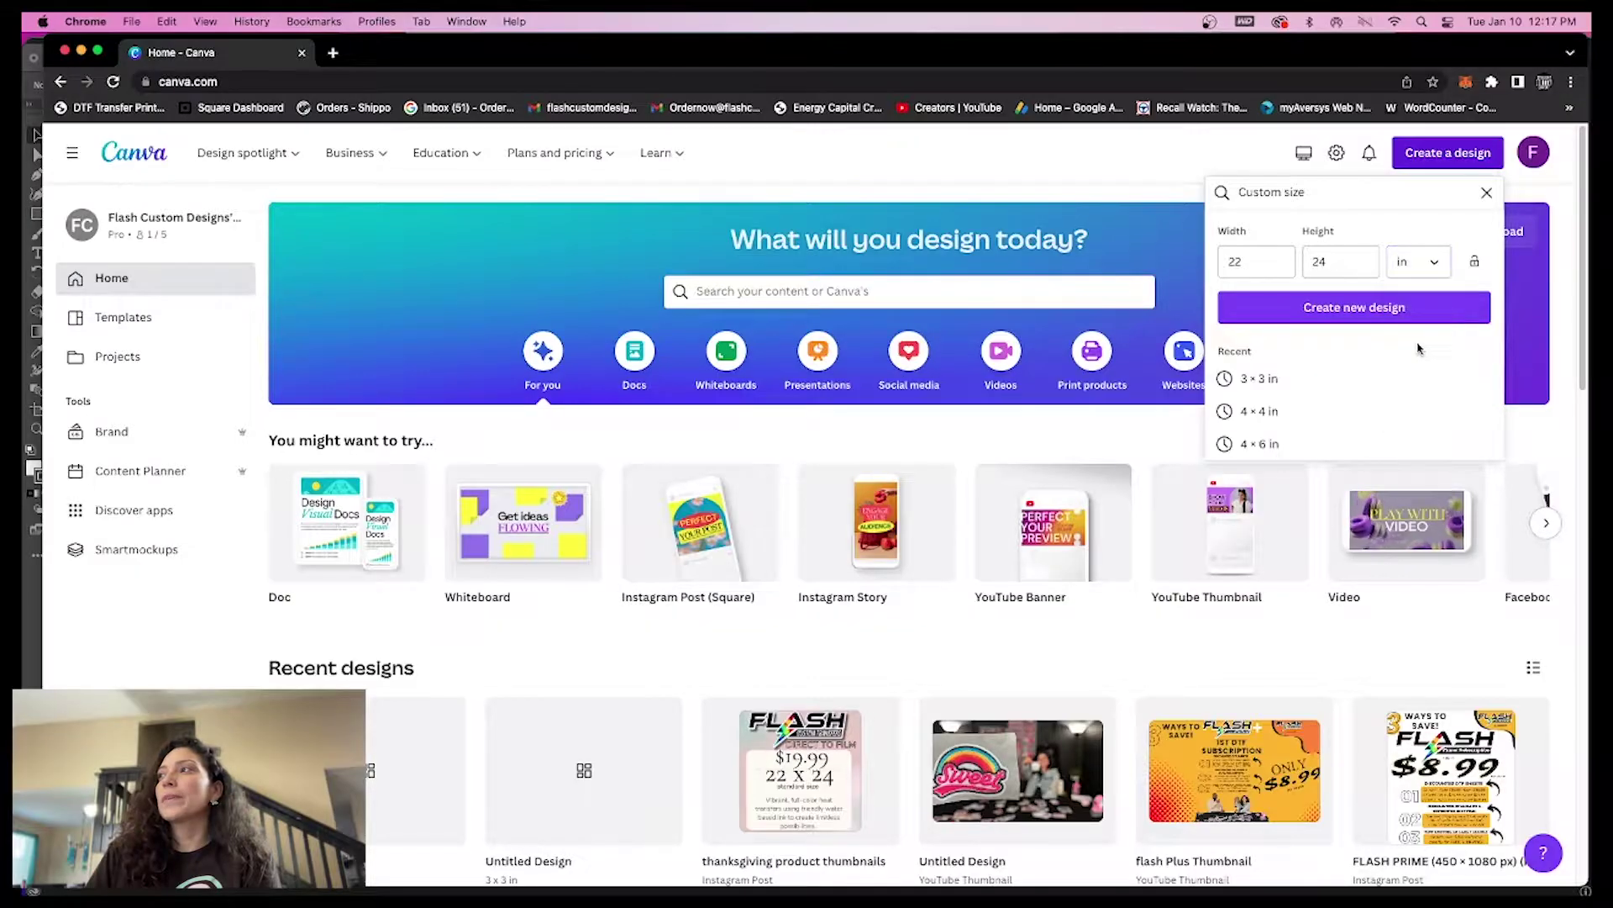
{"action": "left_click", "coordinate": [1277, 258]}
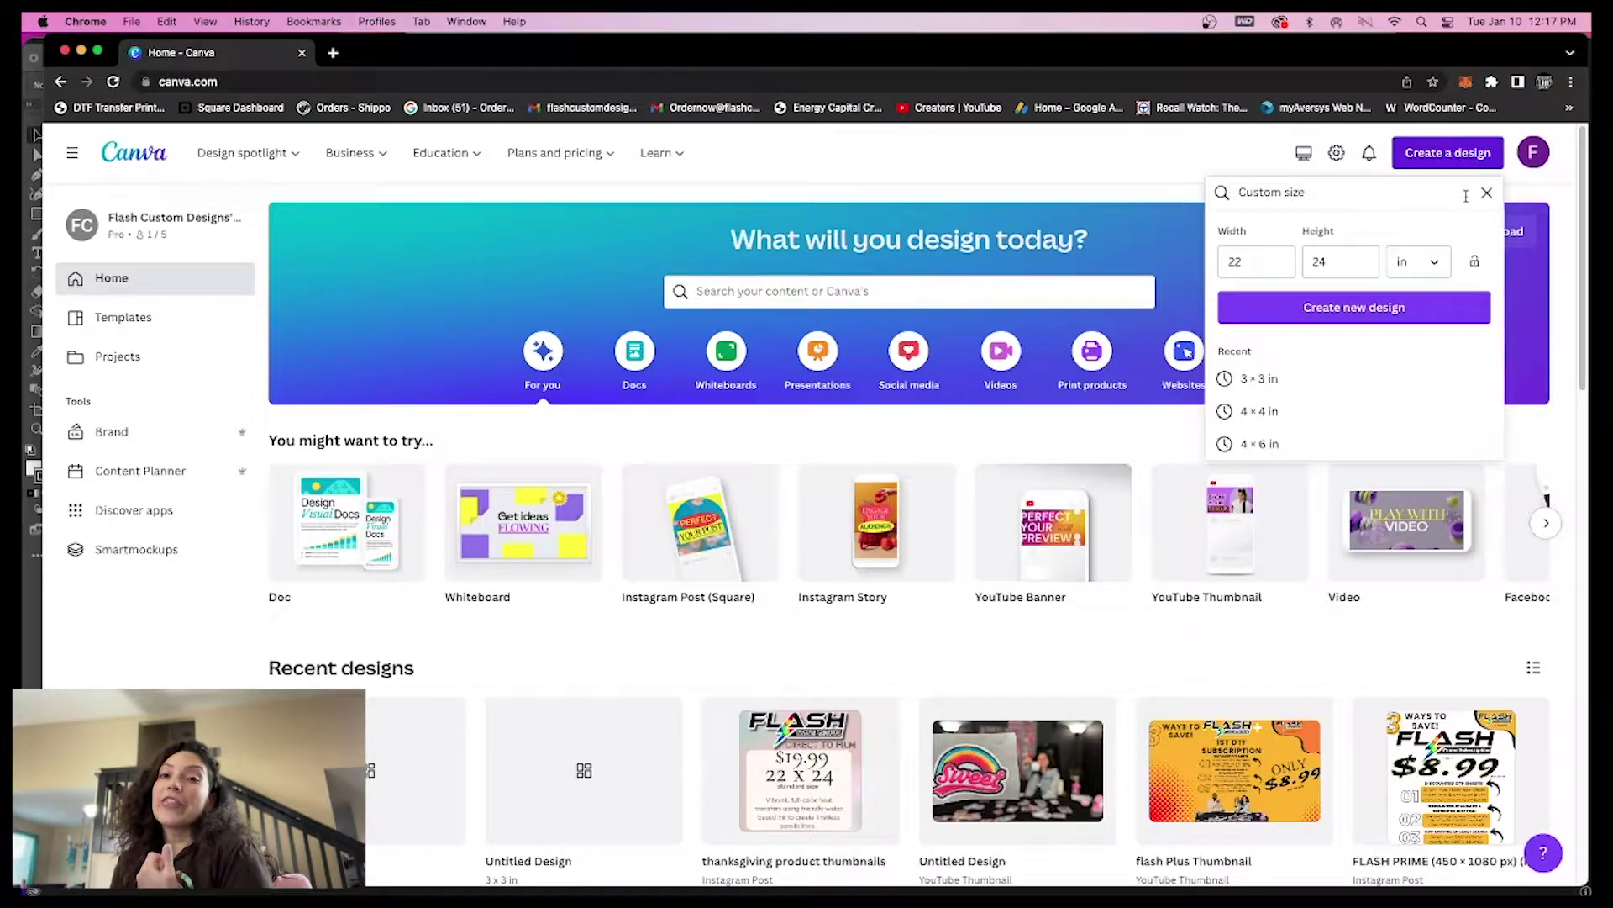
{"action": "key", "text": "Tab"}
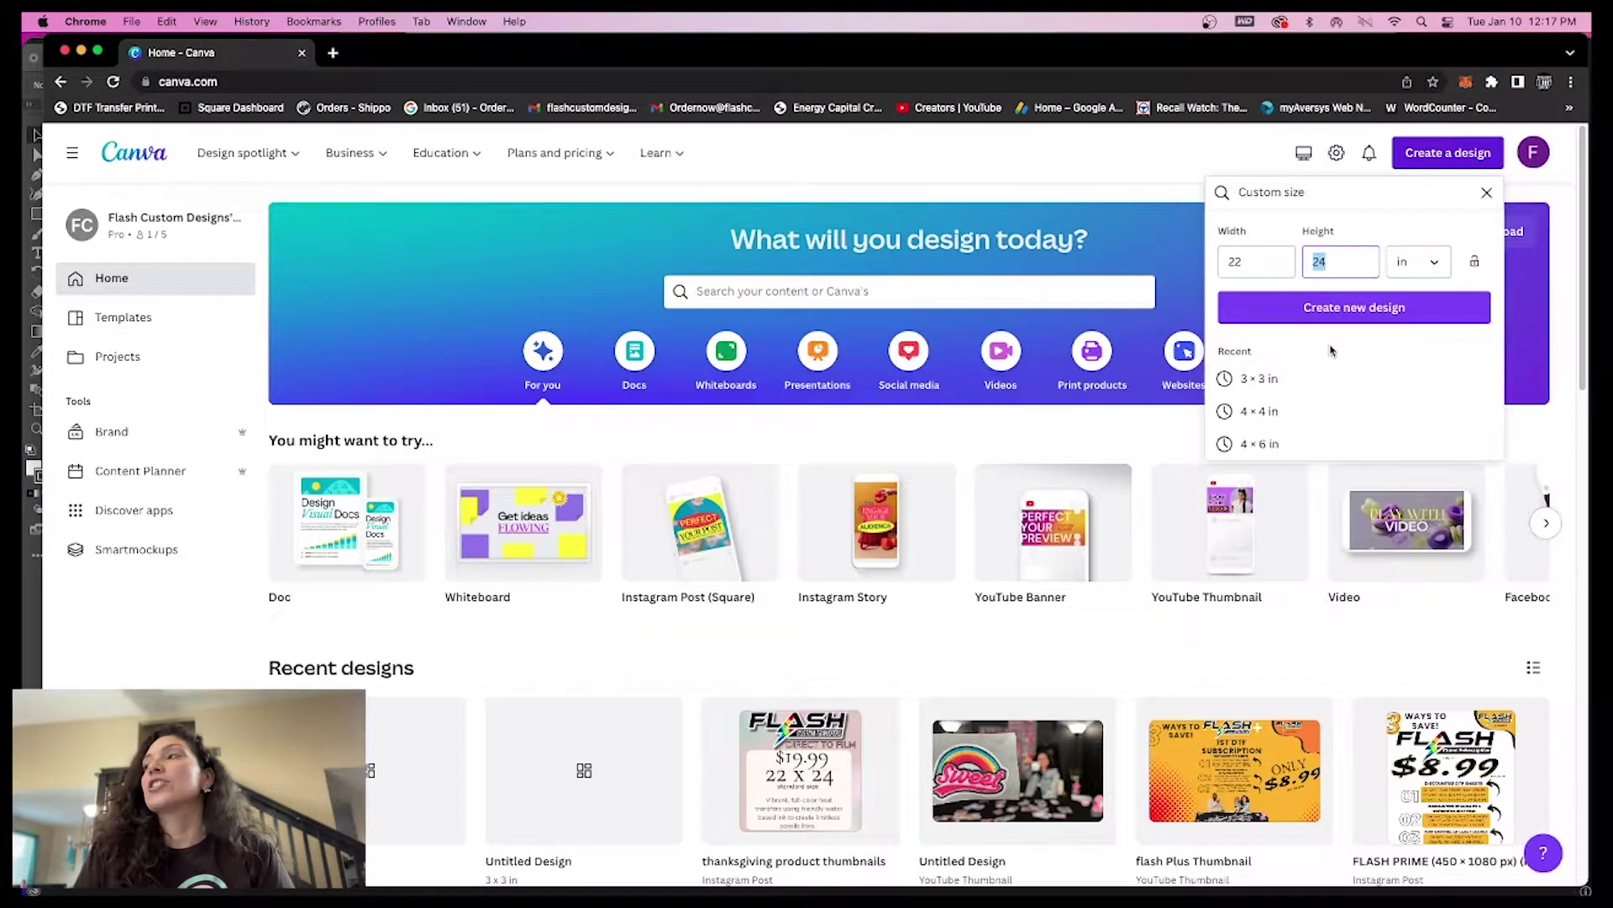
{"action": "left_click", "coordinate": [1315, 307]}
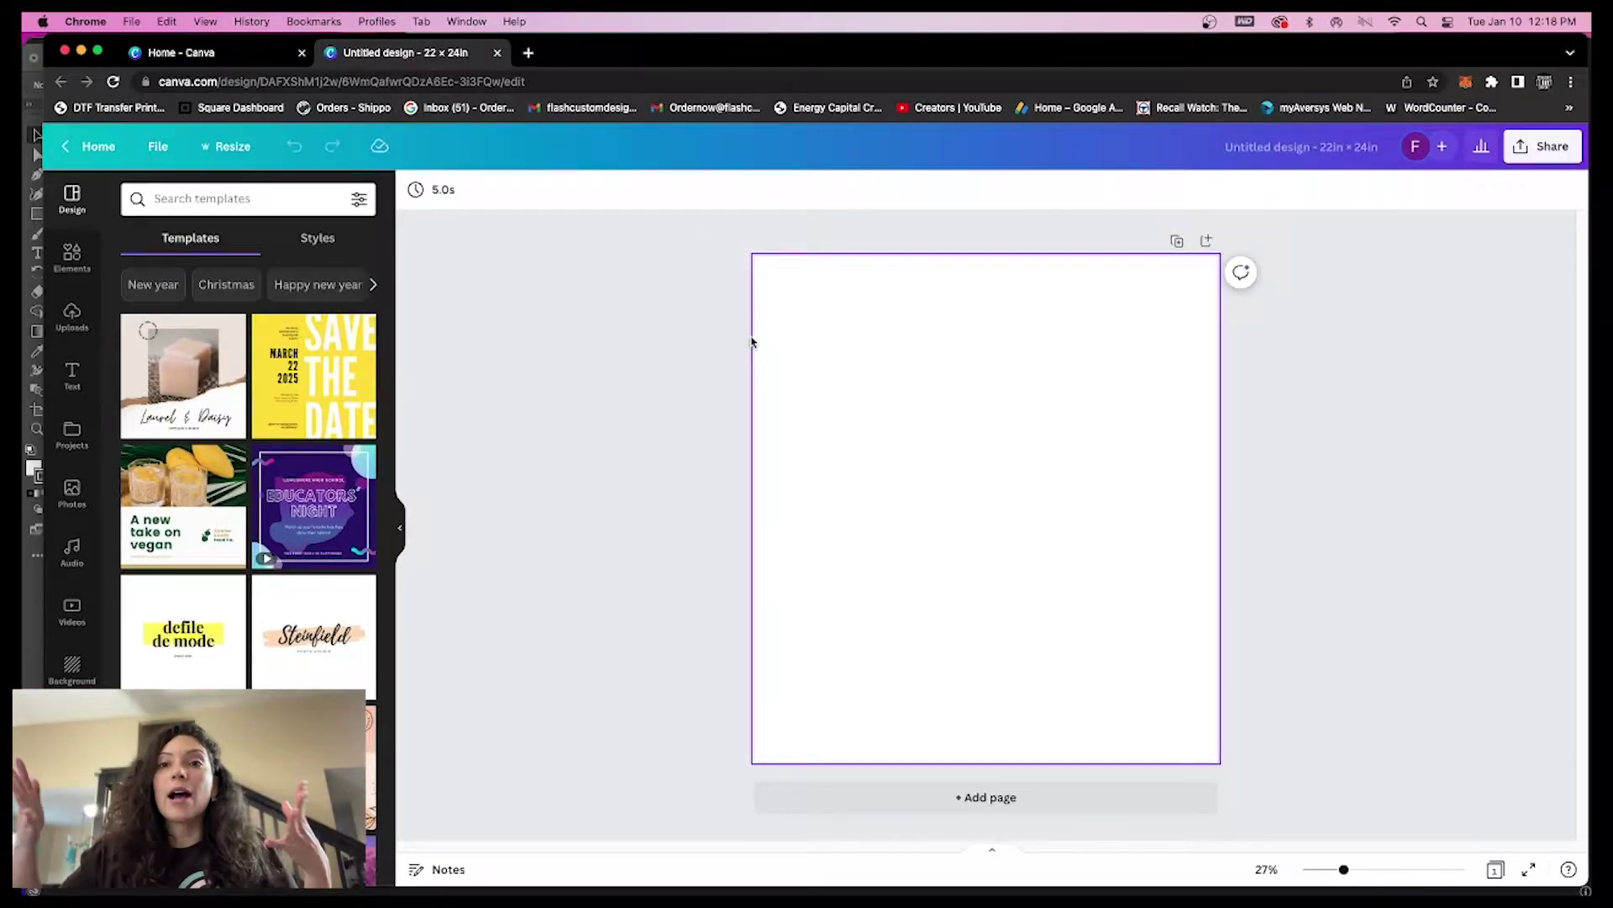
Step: Show the Uploads panel without adding new files and scroll through the uploaded Valentine images
{"action": "left_click", "coordinate": [73, 324]}
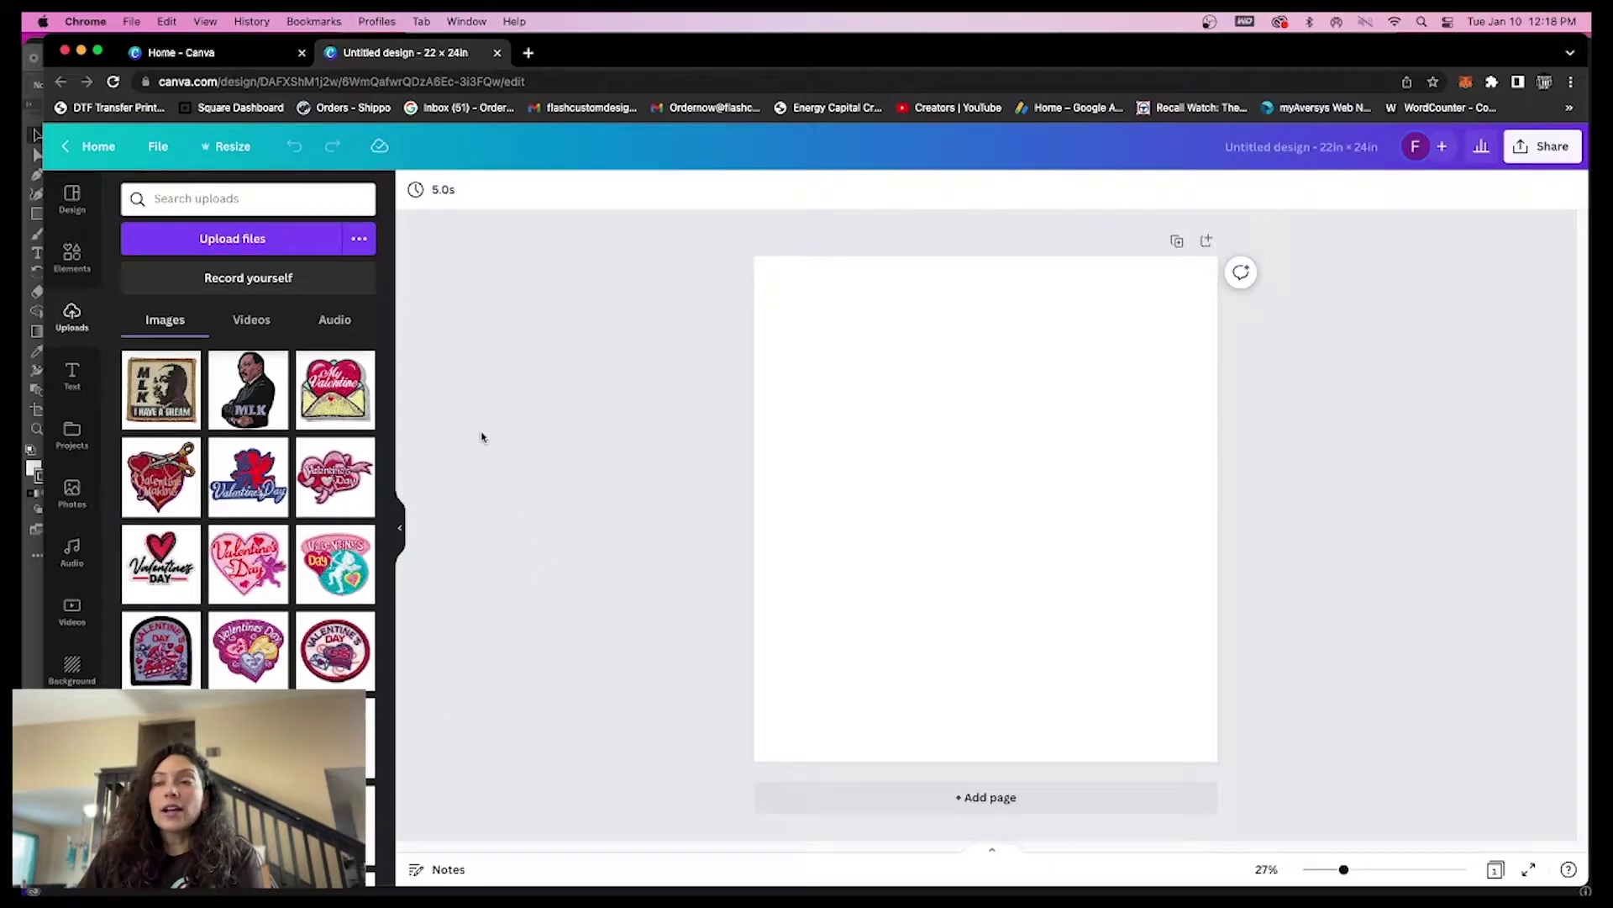
{"action": "left_click", "coordinate": [262, 243]}
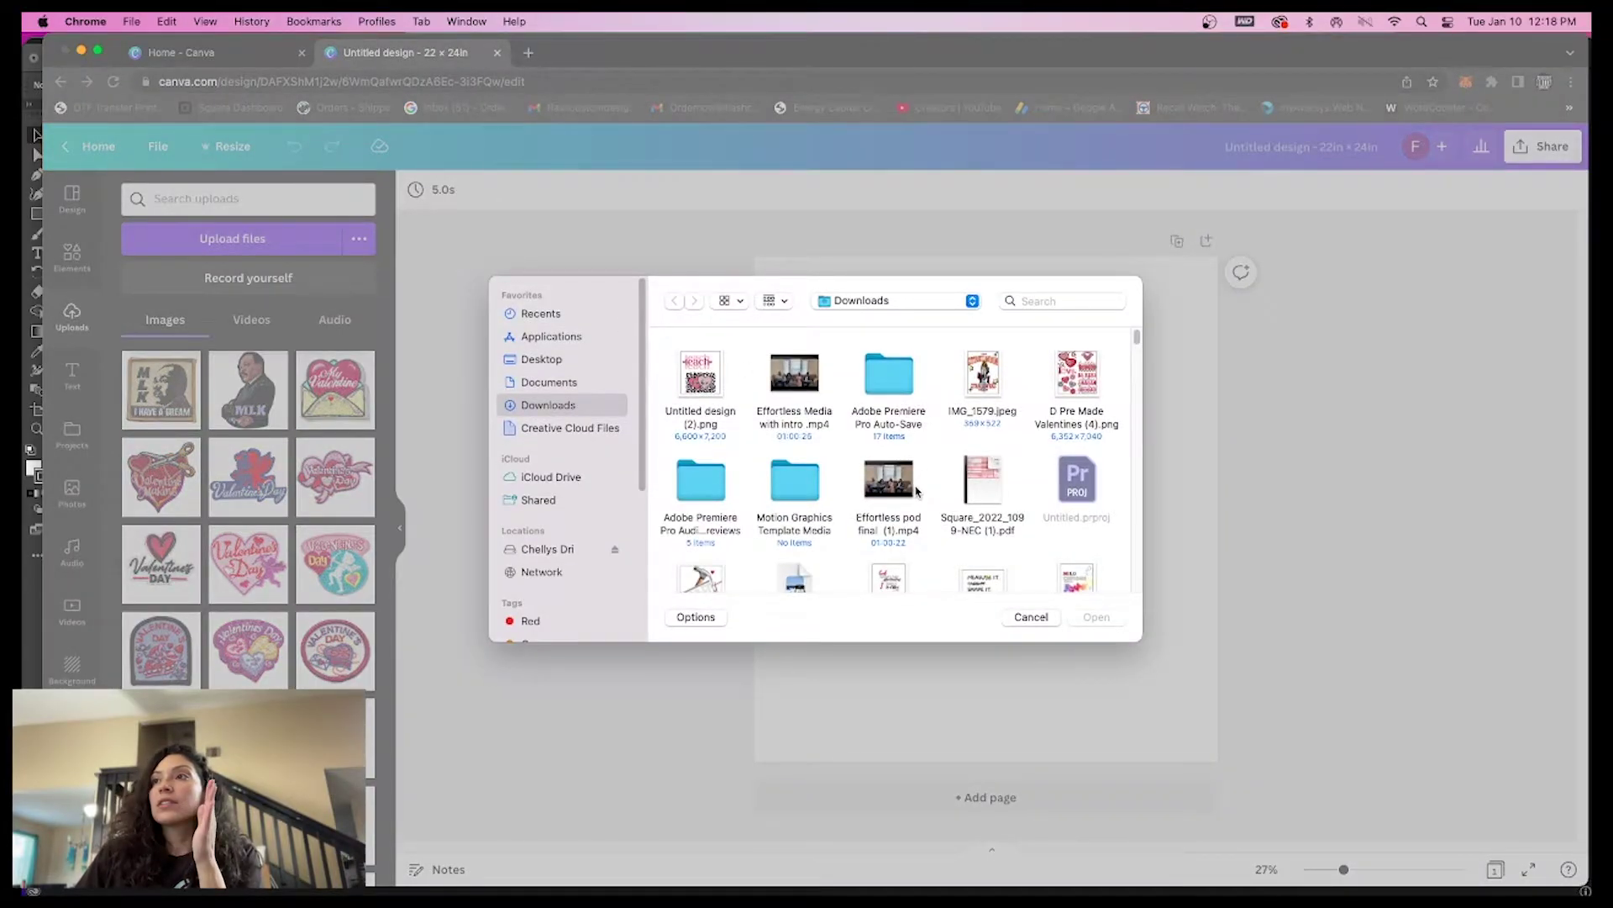
{"action": "scroll", "coordinate": [912, 500], "scroll_direction": "down", "scroll_amount": 3}
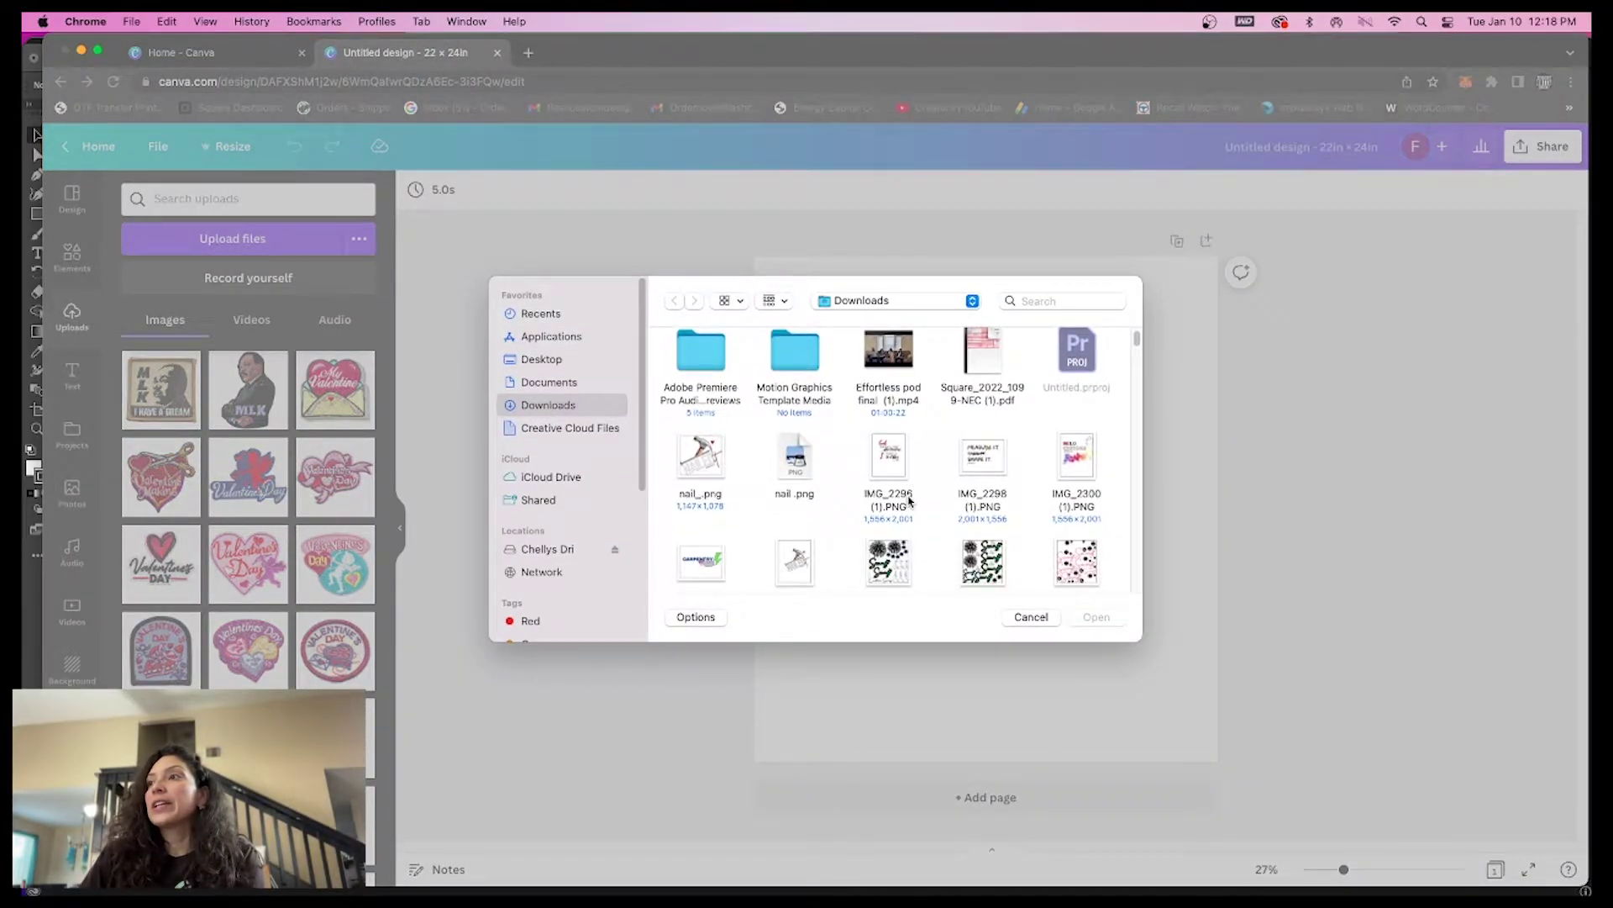
{"action": "scroll", "coordinate": [910, 508], "scroll_direction": "up", "scroll_amount": 3}
{"action": "left_click", "coordinate": [1031, 618]}
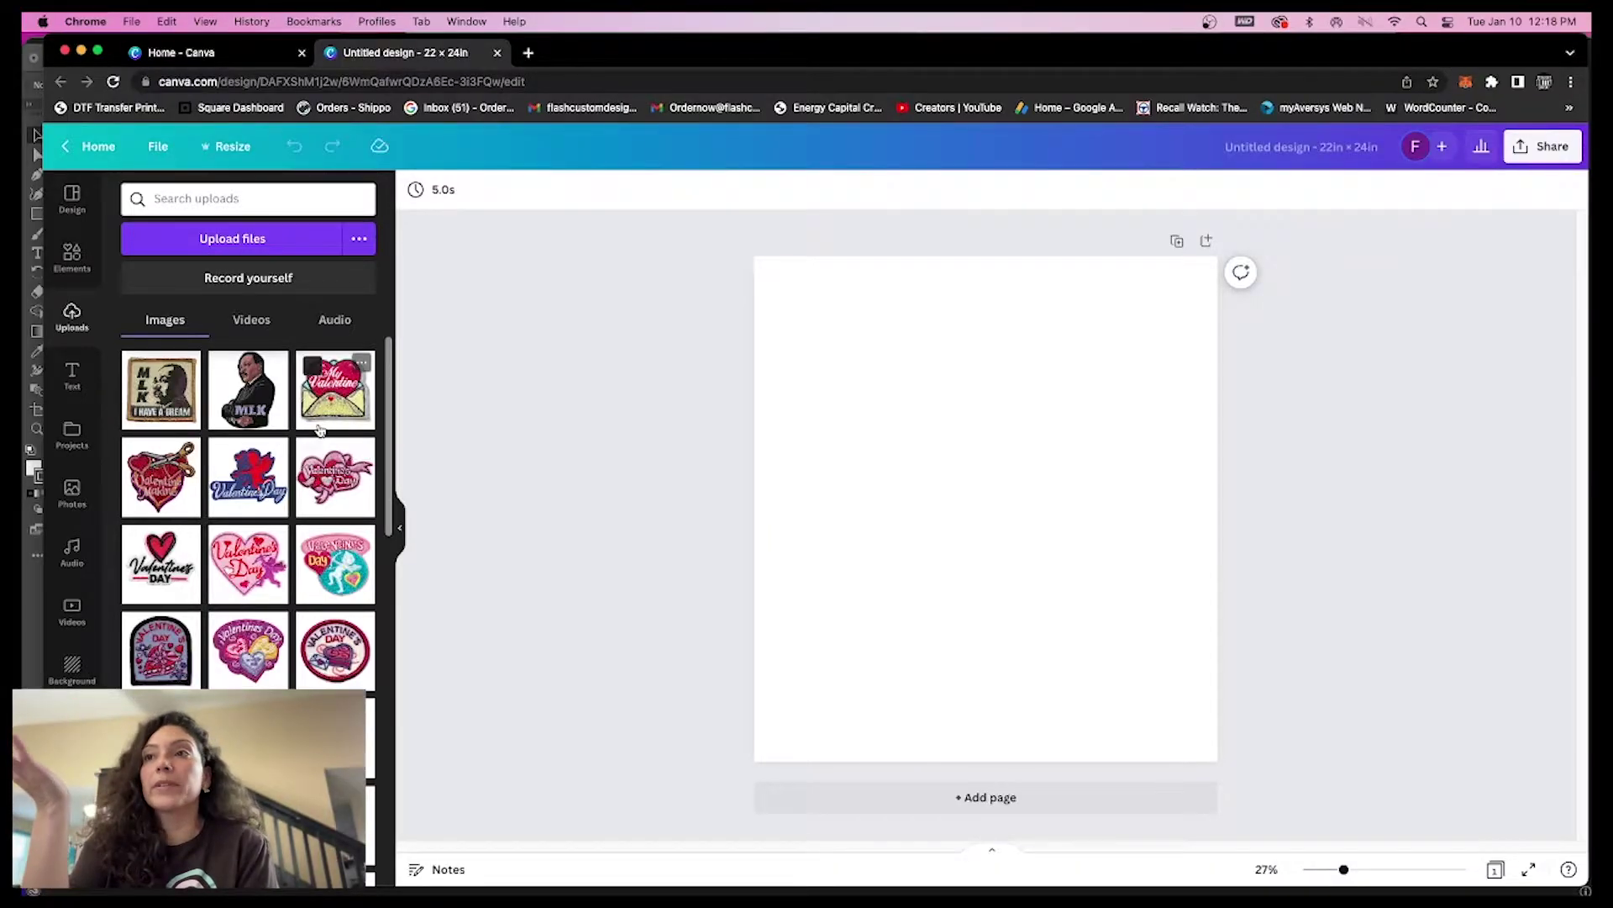
{"action": "scroll", "coordinate": [261, 639], "scroll_direction": "down", "scroll_amount": 3}
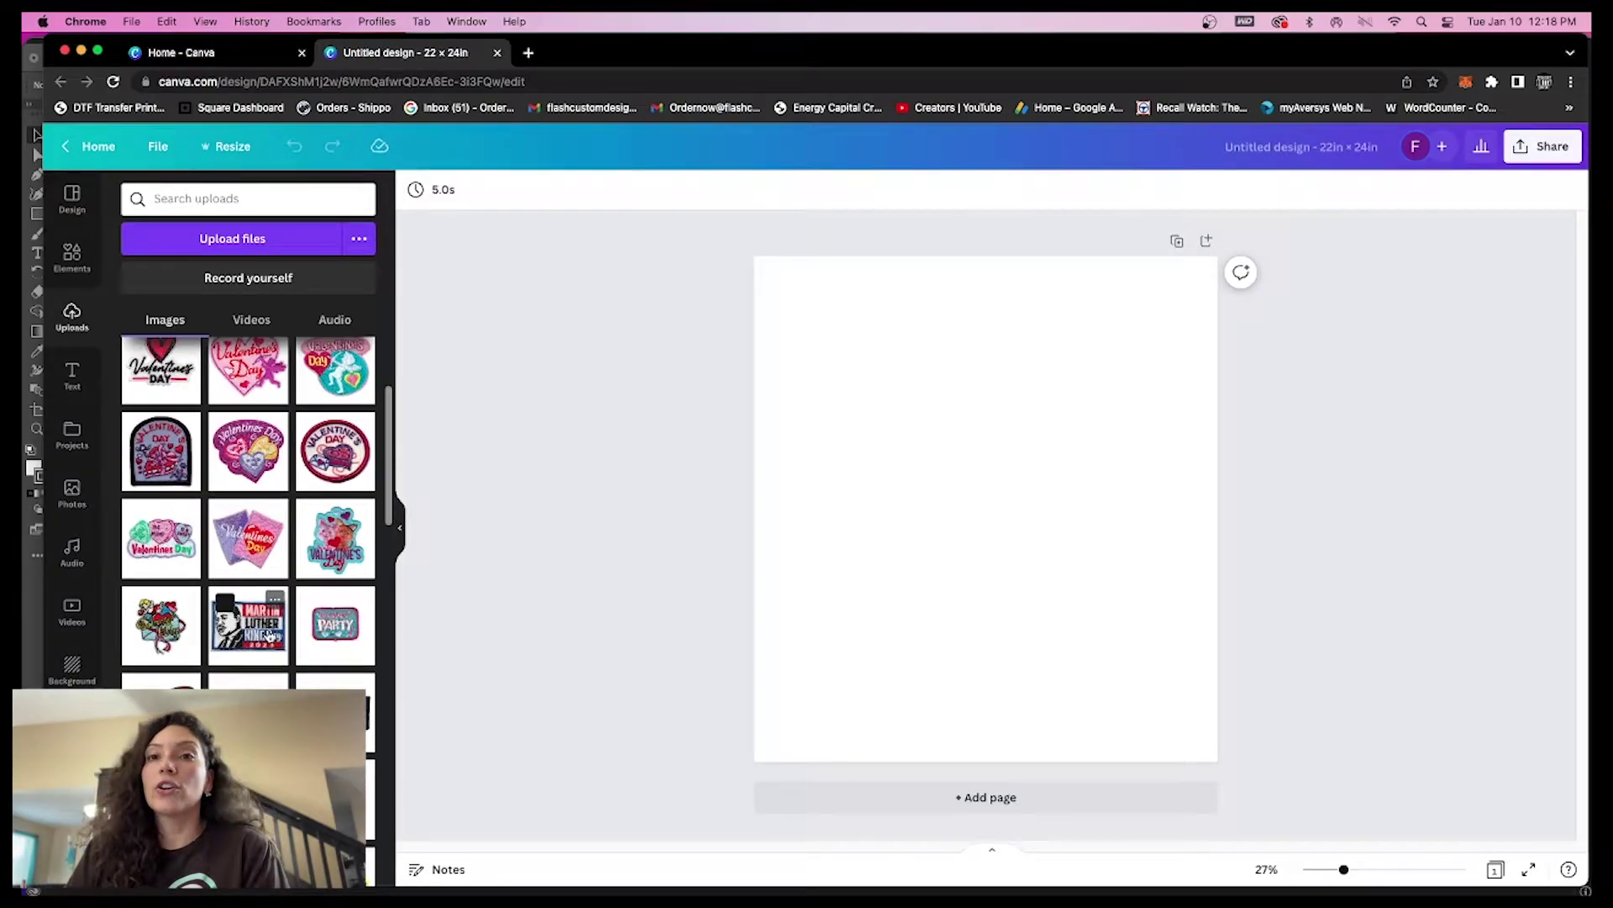
{"action": "scroll", "coordinate": [341, 634], "scroll_direction": "down", "scroll_amount": 3}
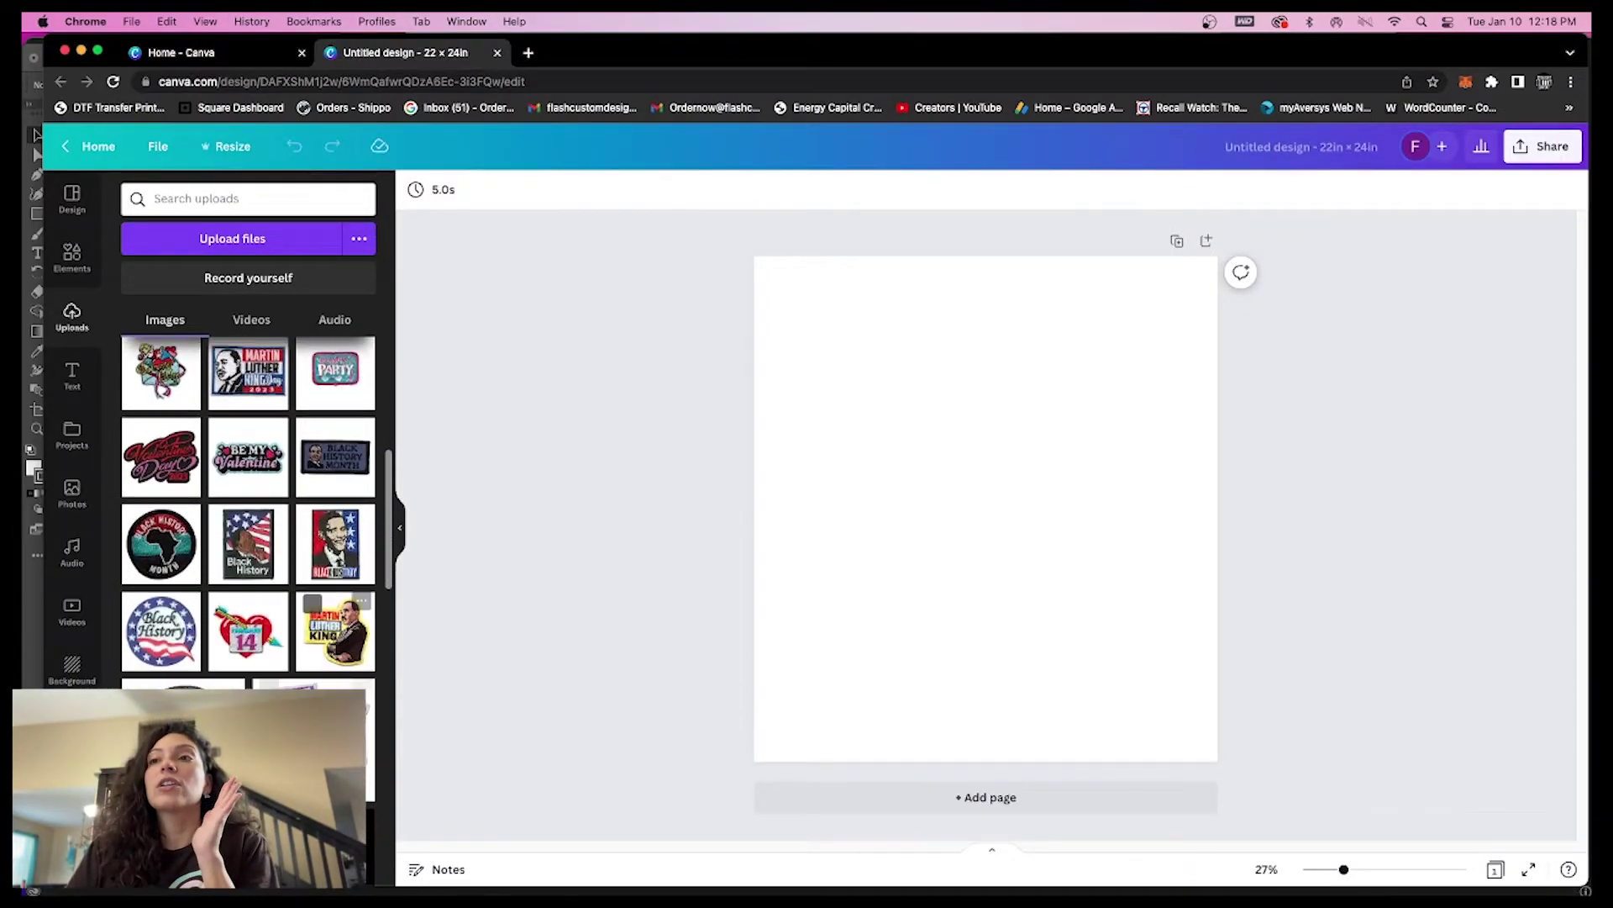
{"action": "scroll", "coordinate": [336, 631], "scroll_direction": "down", "scroll_amount": 5}
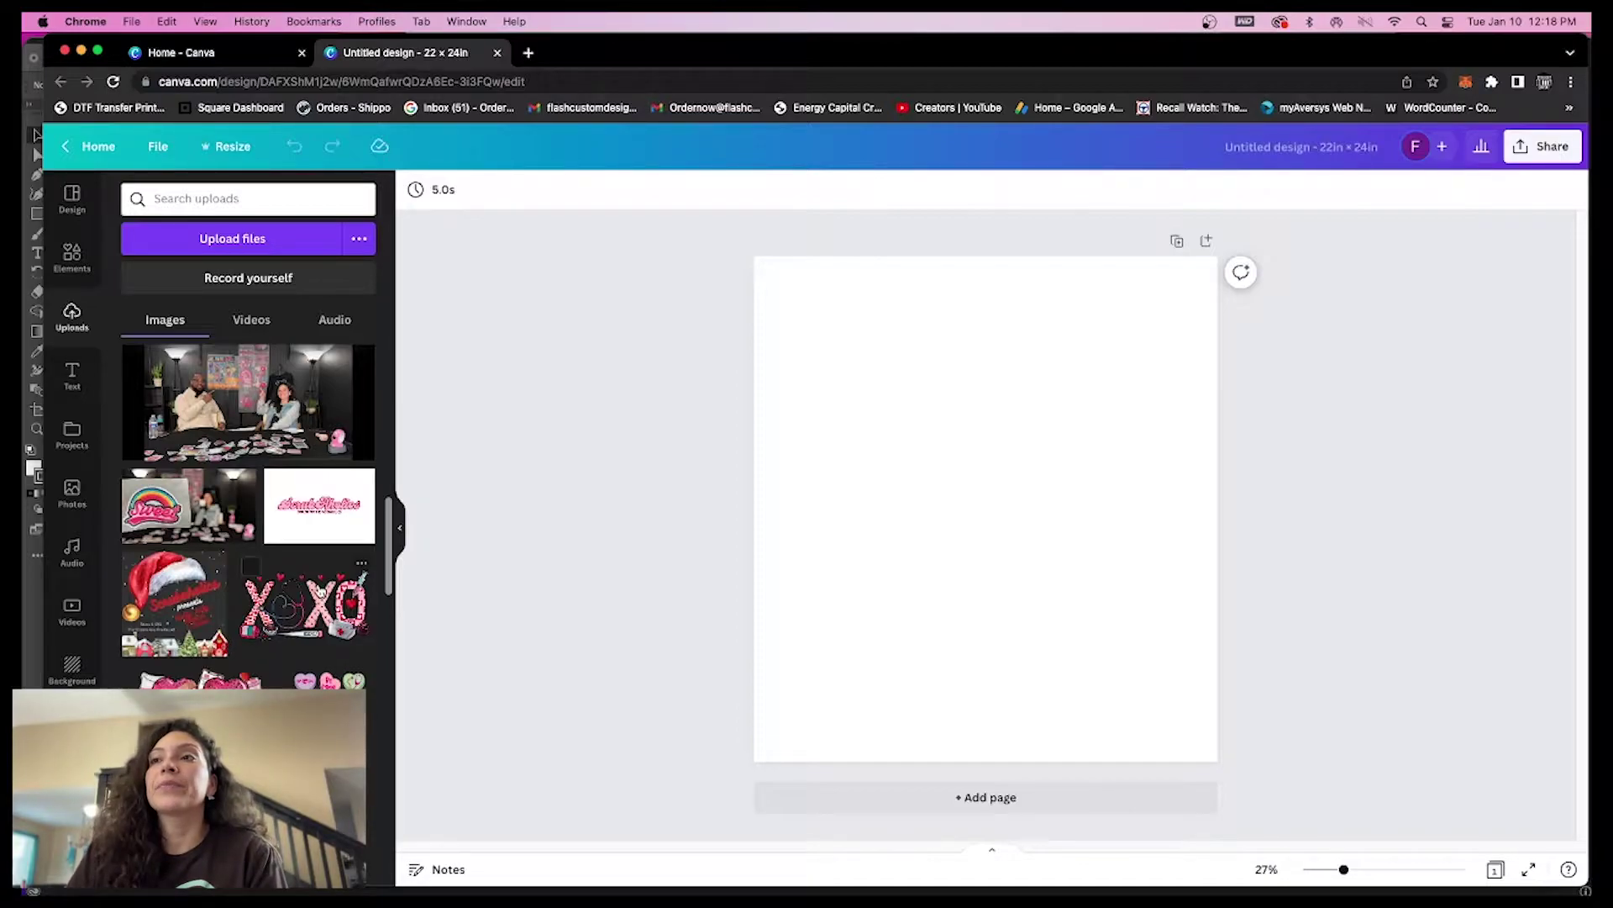
{"action": "scroll", "coordinate": [336, 630], "scroll_direction": "down", "scroll_amount": 1}
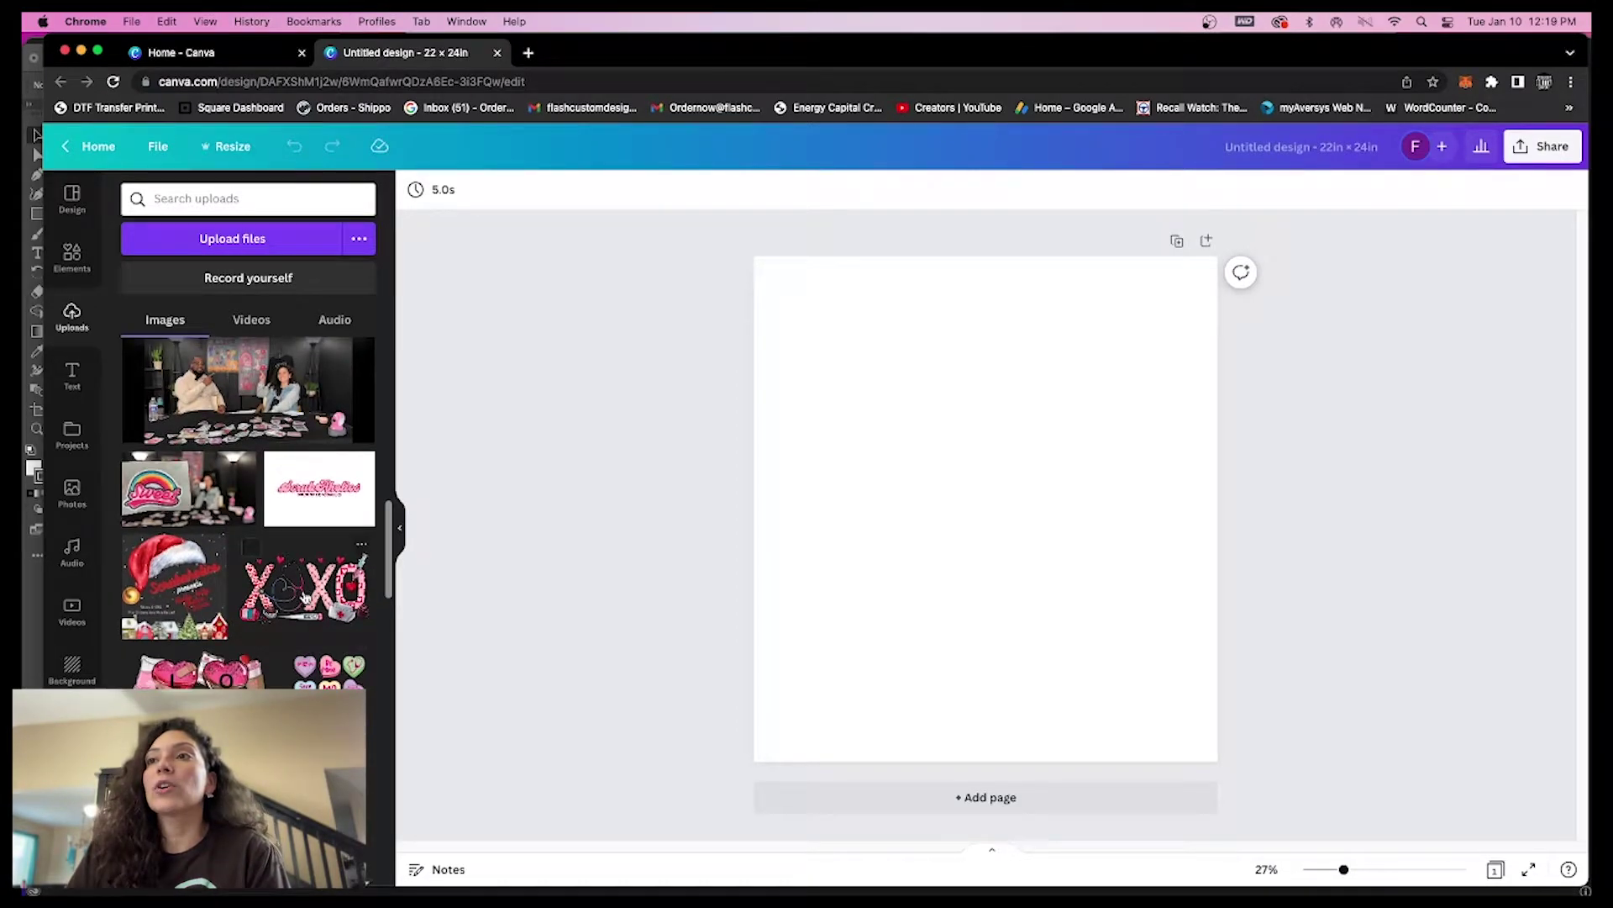
Step: Add the XOXO nurse graphic, crop its top, bottom and left margins, and move it higher
{"action": "left_click", "coordinate": [304, 589]}
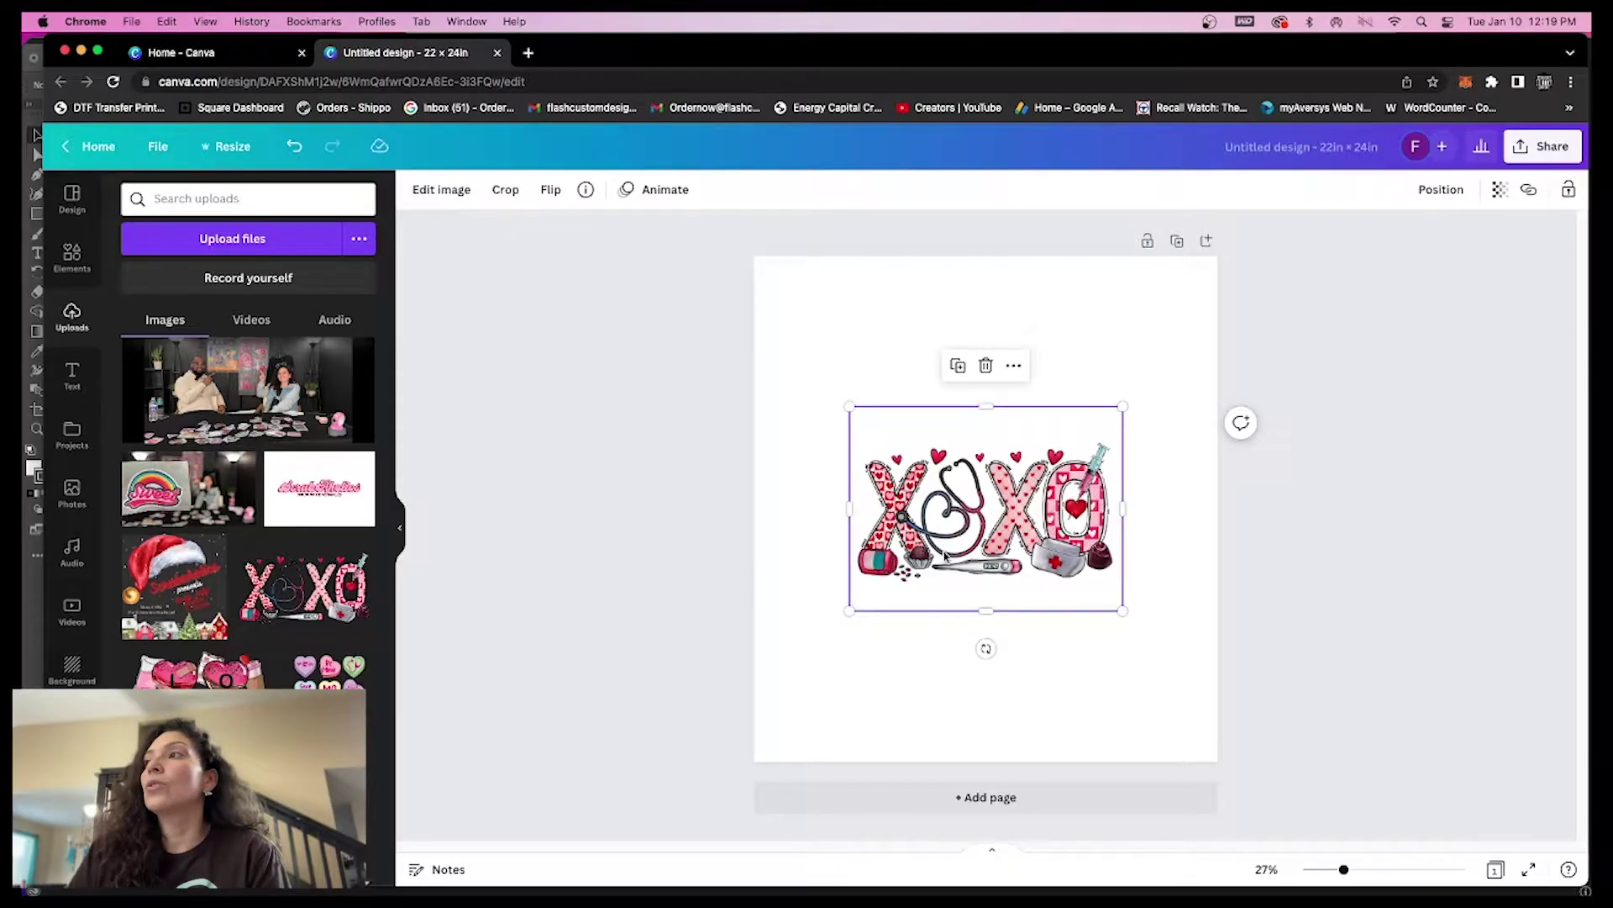
{"action": "left_click_drag", "start_coordinate": [931, 547], "coordinate": [1027, 553]}
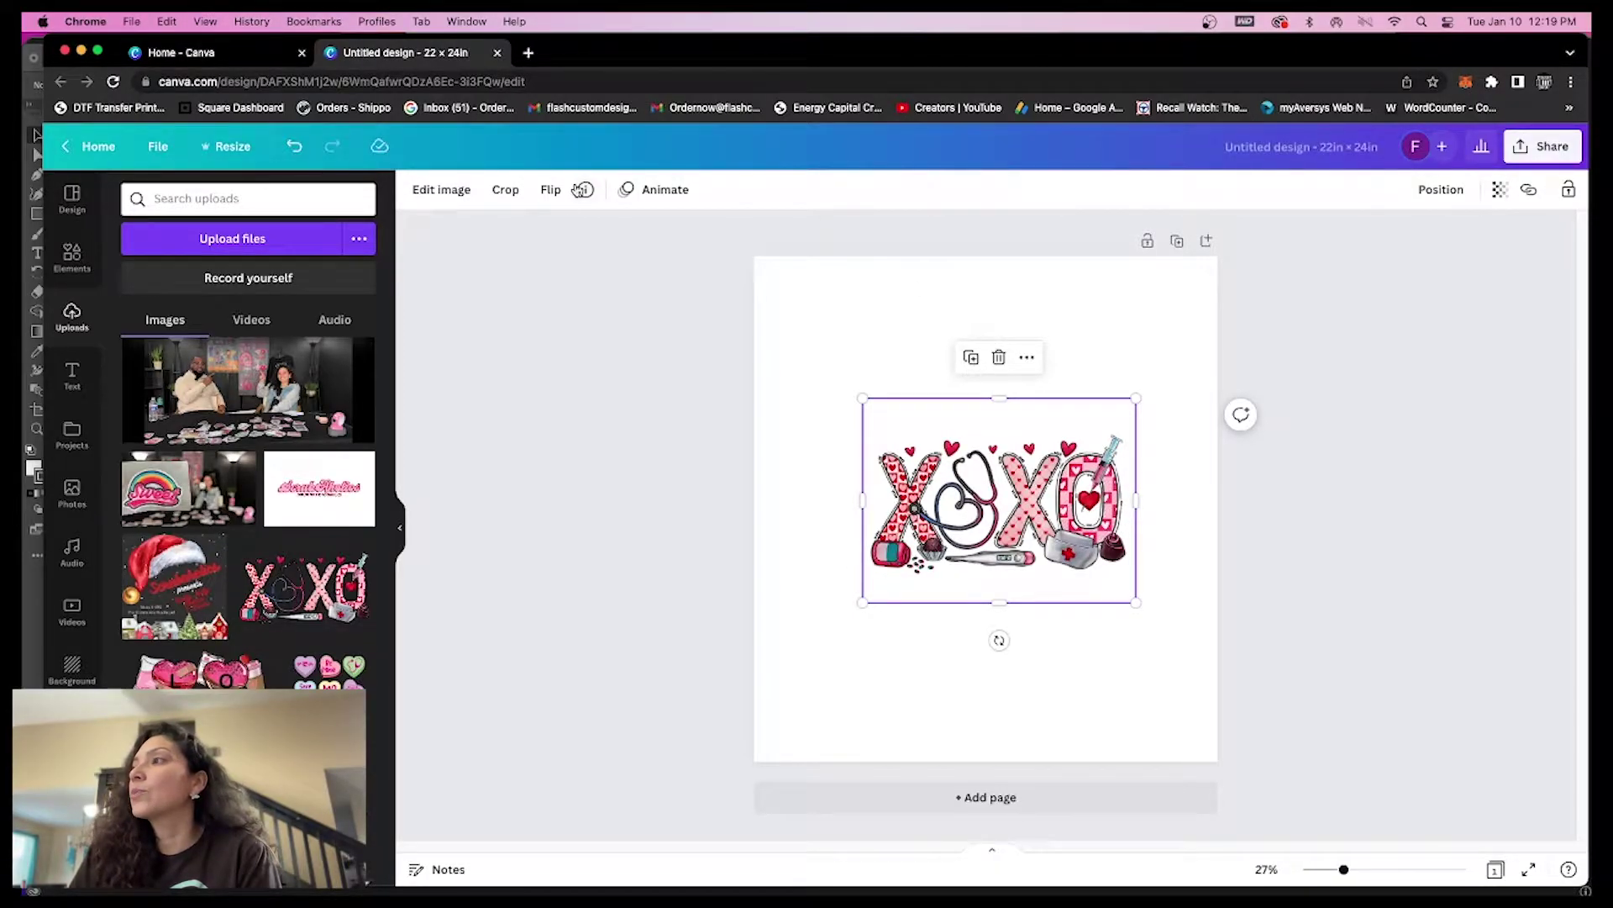
{"action": "left_click", "coordinate": [505, 189]}
{"action": "left_click_drag", "start_coordinate": [863, 400], "coordinate": [863, 434]}
{"action": "left_click_drag", "start_coordinate": [1136, 602], "coordinate": [1127, 576]}
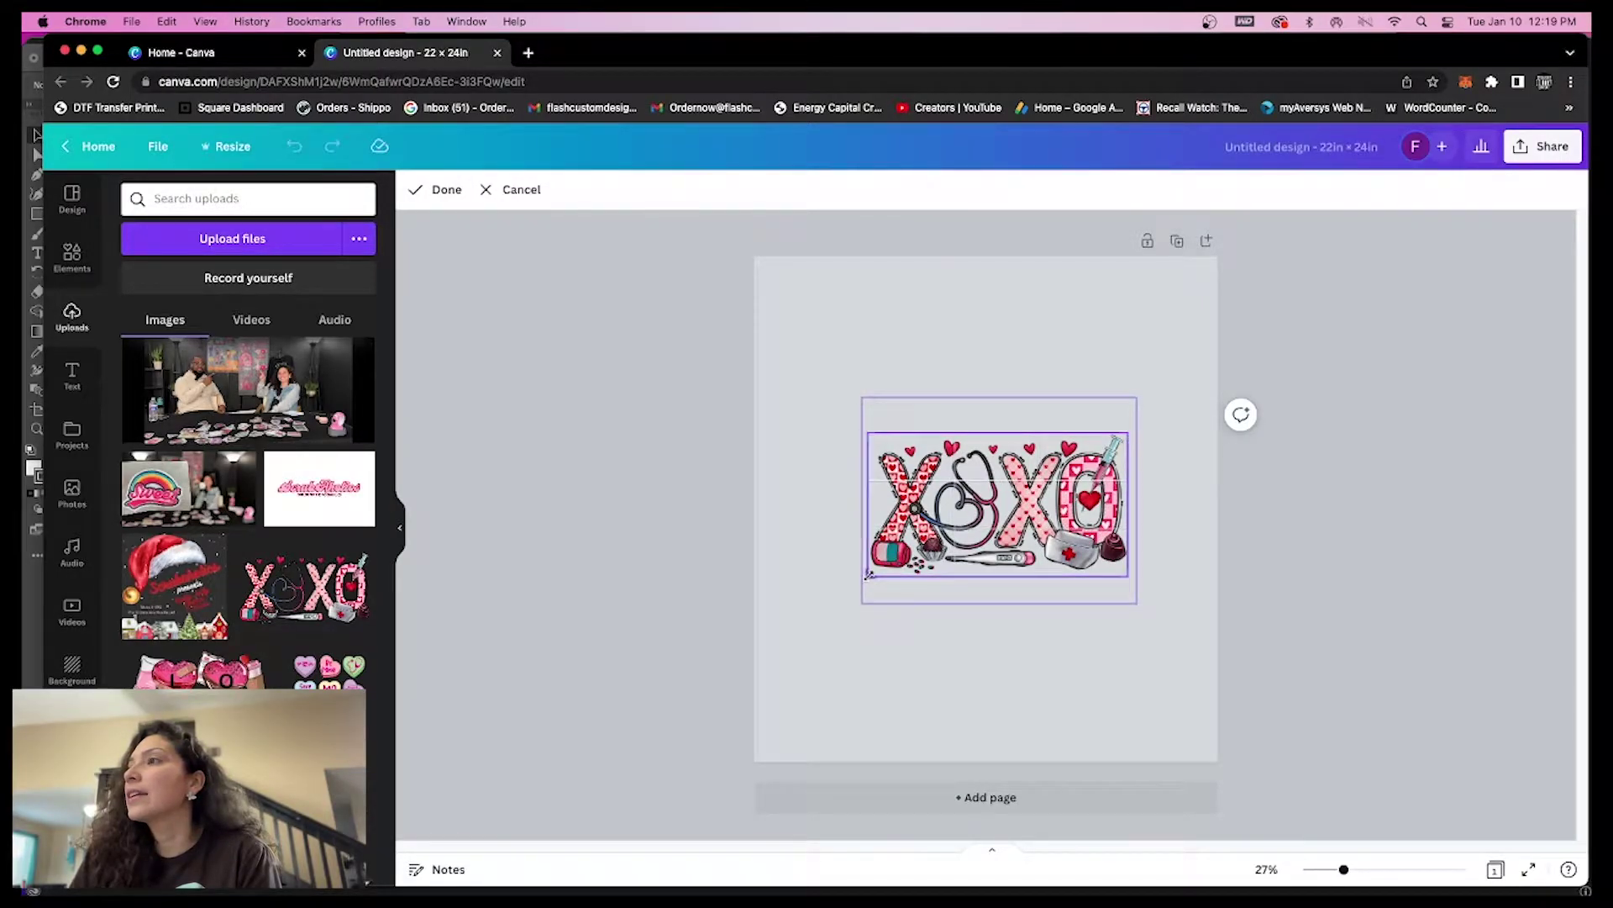
{"action": "left_click_drag", "start_coordinate": [864, 575], "coordinate": [870, 576]}
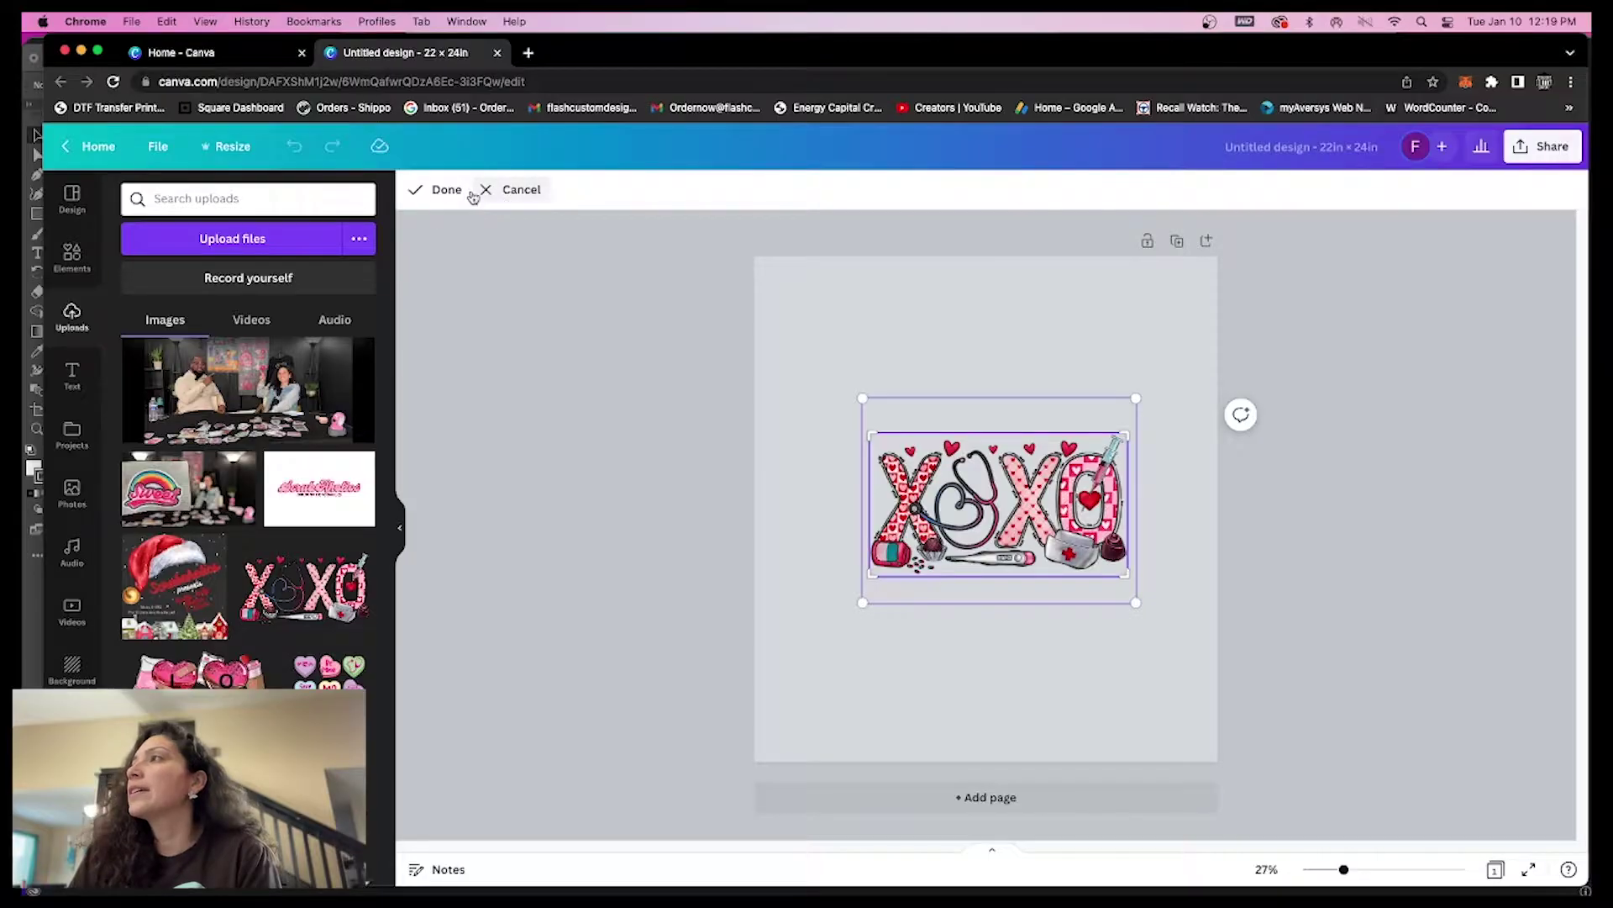
{"action": "left_click", "coordinate": [436, 189]}
{"action": "left_click_drag", "start_coordinate": [1046, 519], "coordinate": [1025, 461]}
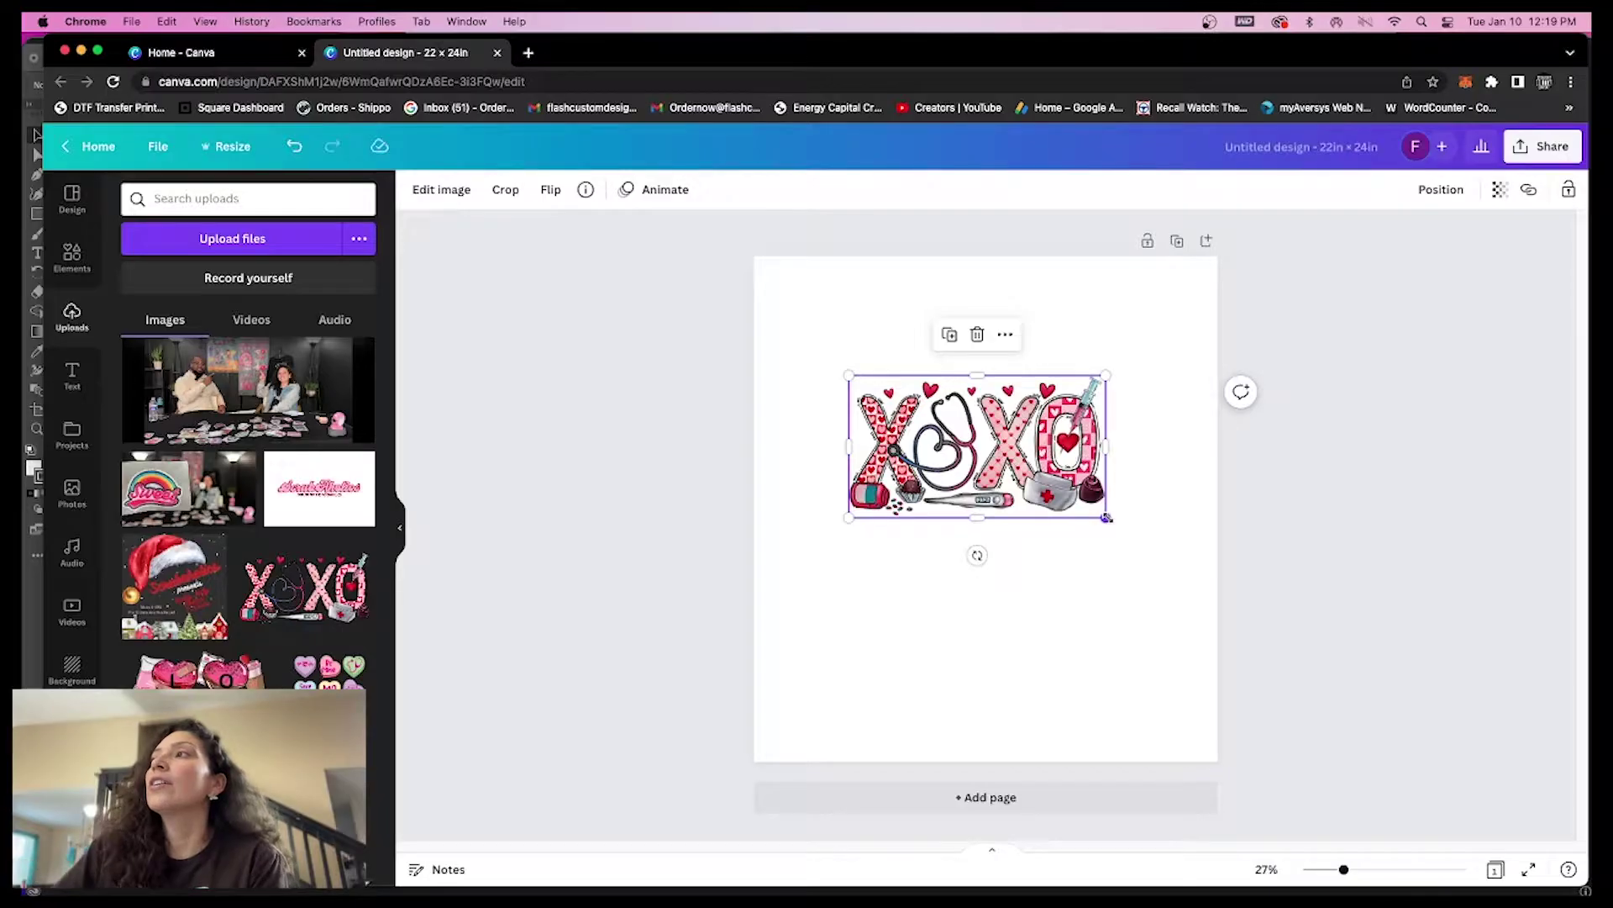
Step: Resize the XOXO graphic to about 10 × 5.5 in, move it top-left, and add the LOVE hearts design
{"action": "left_click_drag", "start_coordinate": [1107, 518], "coordinate": [1101, 512]}
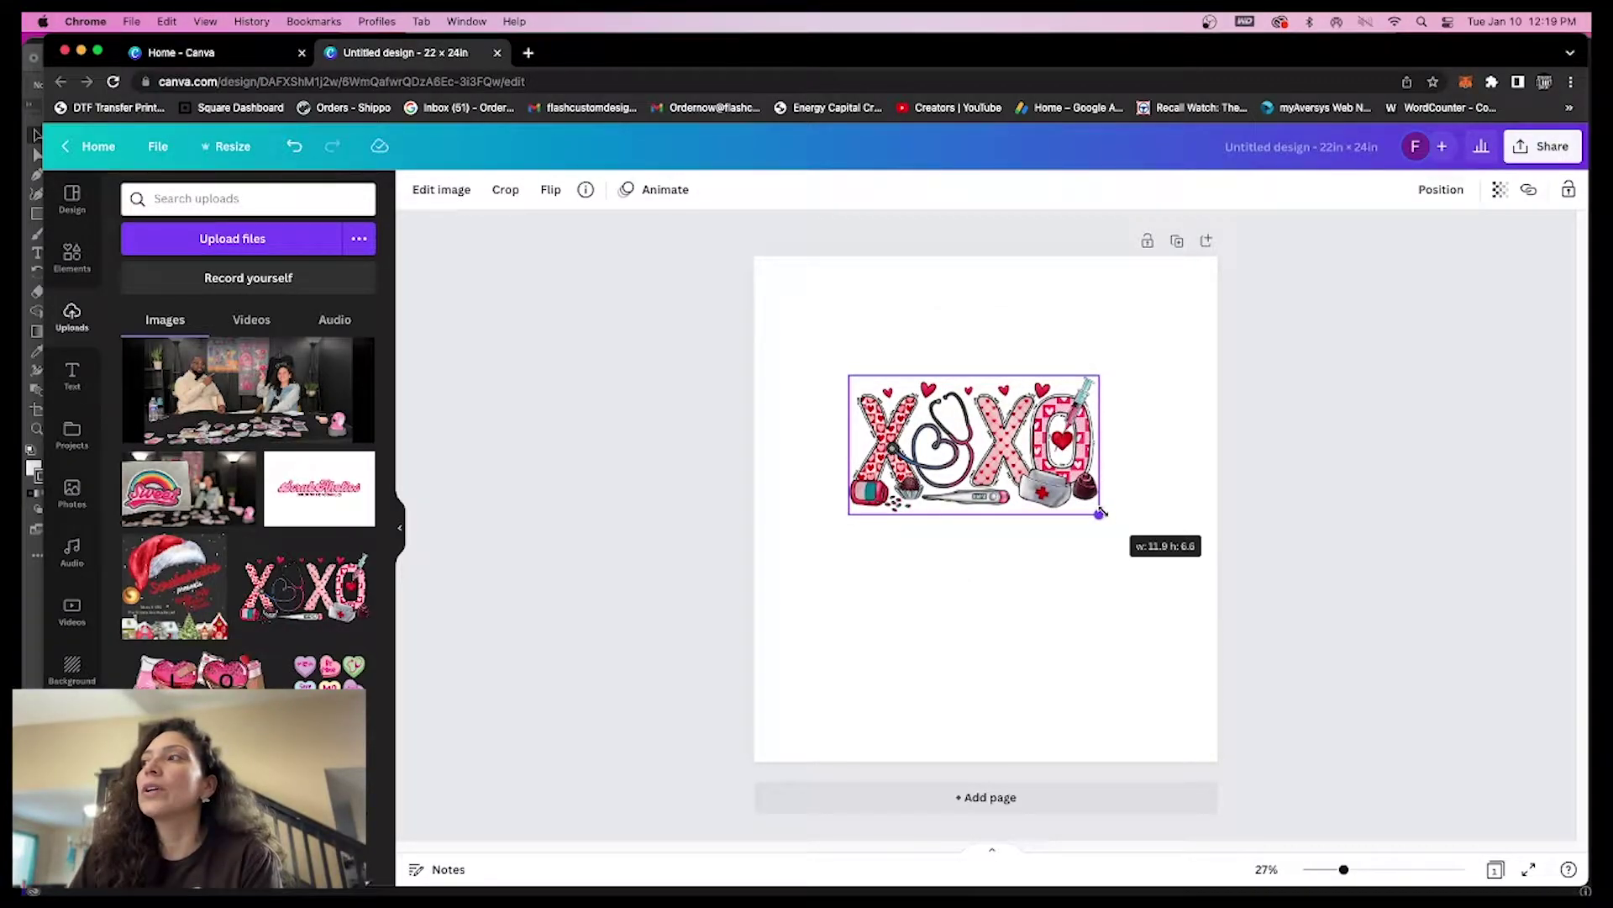
{"action": "left_click_drag", "start_coordinate": [1100, 512], "coordinate": [1100, 512]}
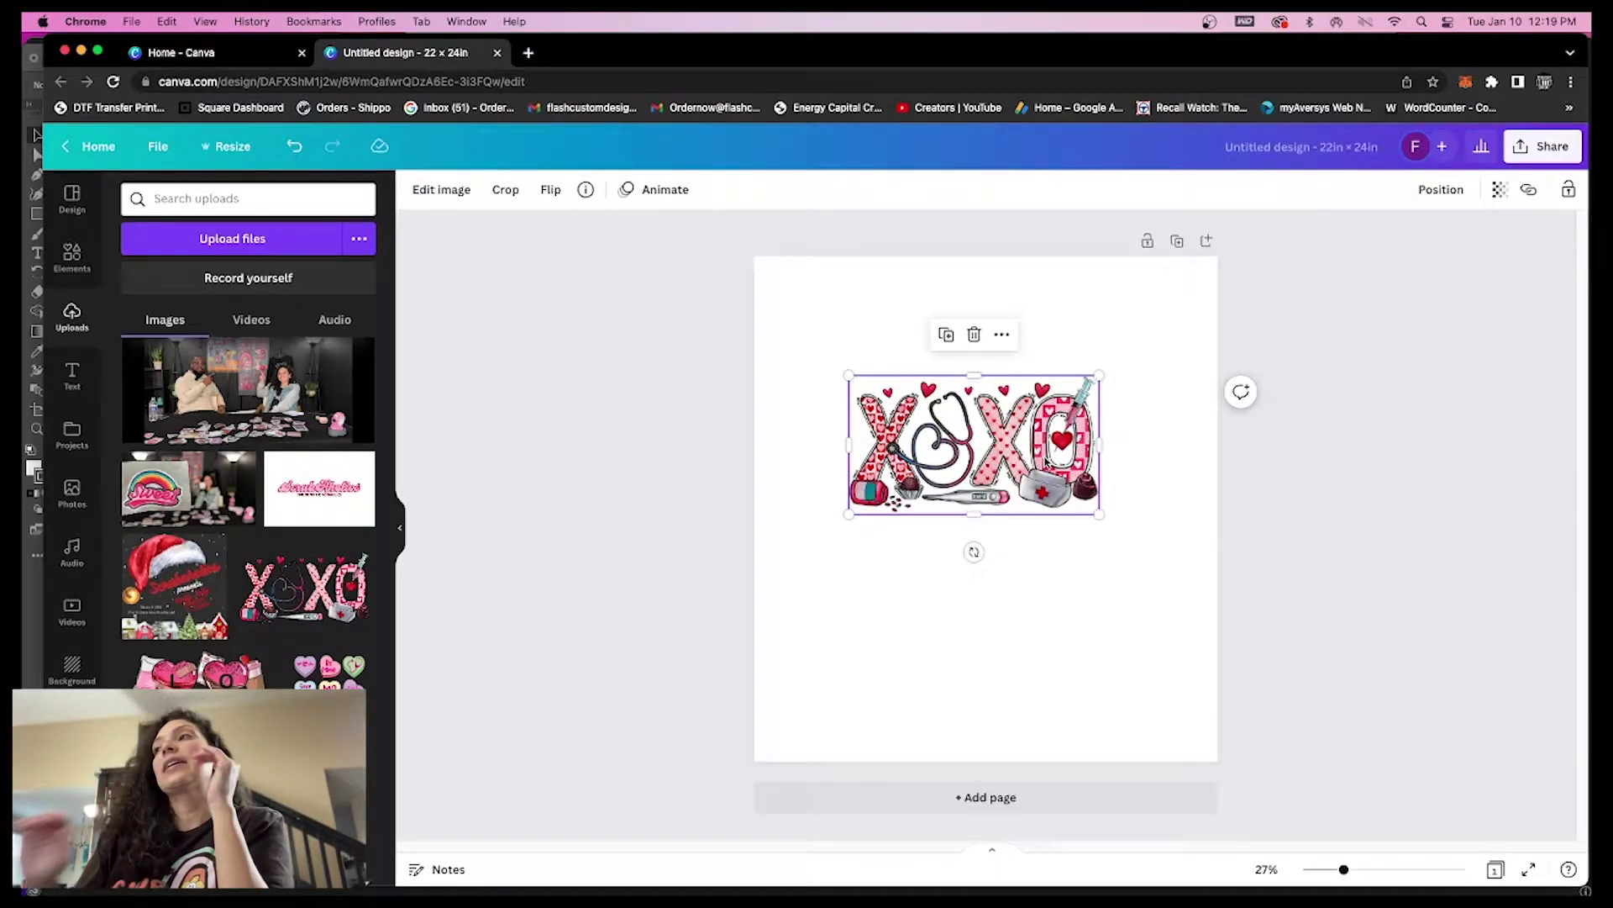
{"action": "left_click_drag", "start_coordinate": [1098, 513], "coordinate": [1061, 483]}
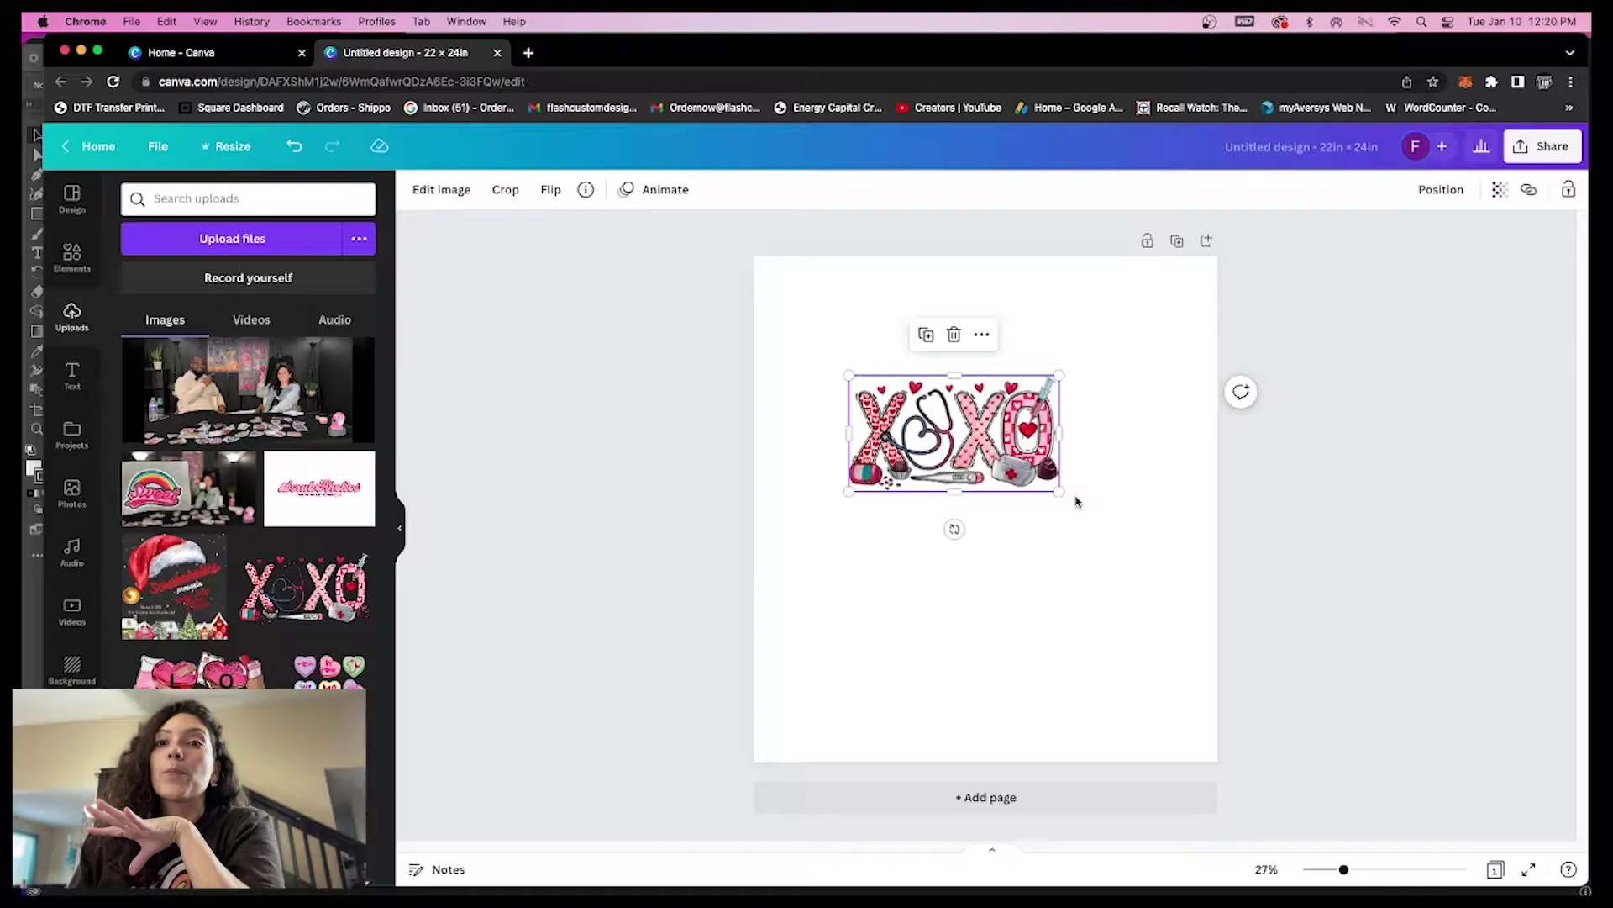
{"action": "left_click_drag", "start_coordinate": [1061, 492], "coordinate": [1061, 490]}
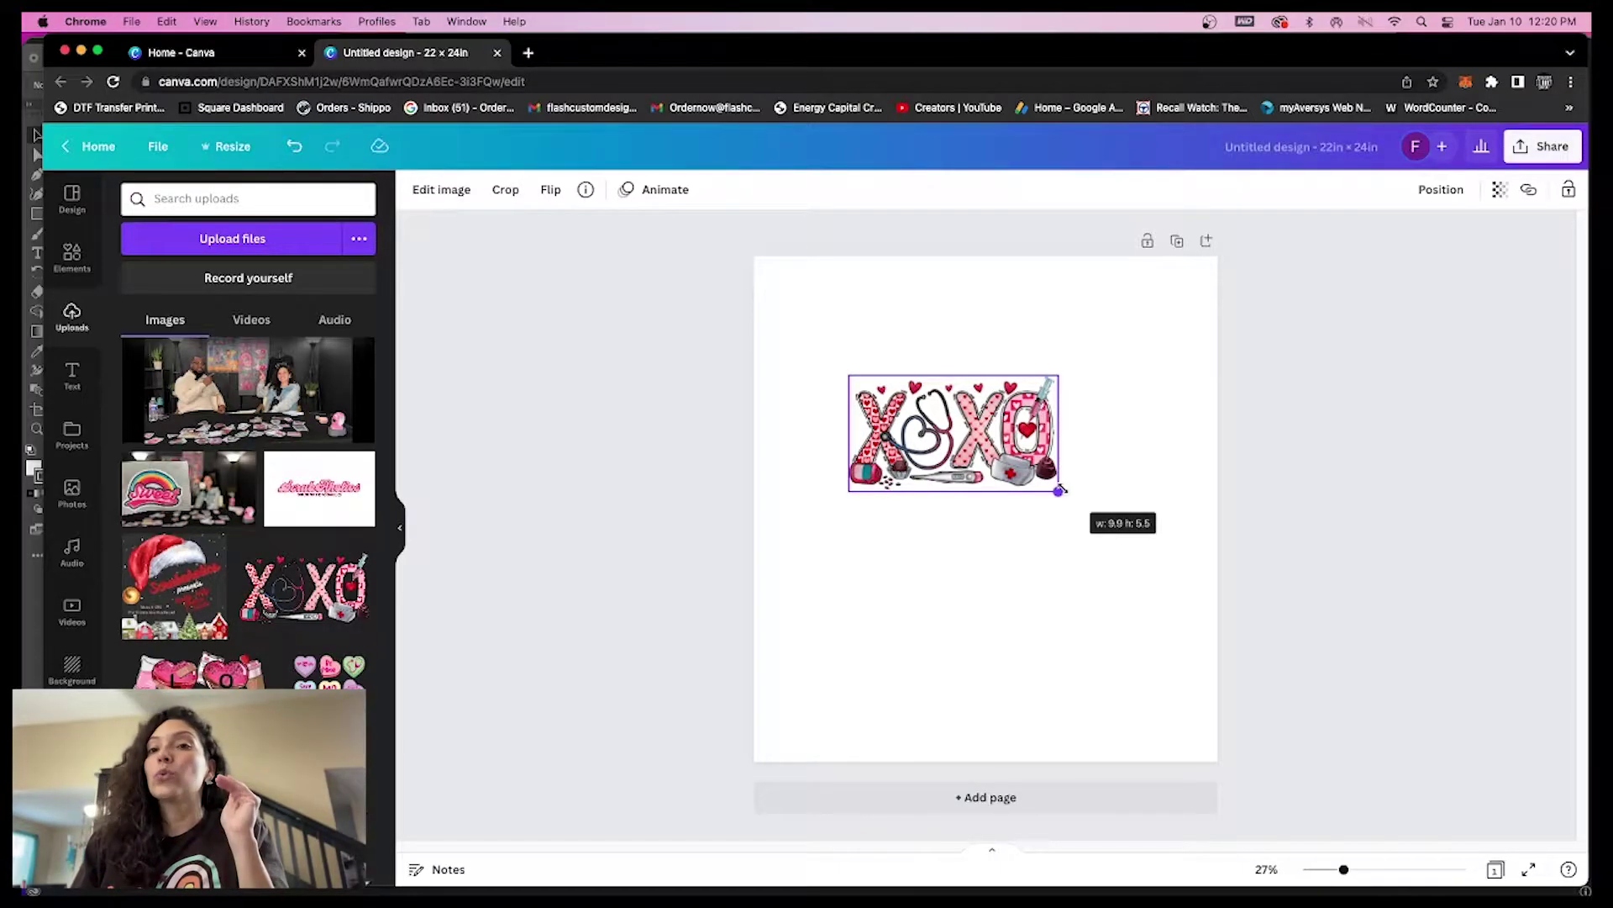
{"action": "left_click_drag", "start_coordinate": [1062, 489], "coordinate": [1053, 477]}
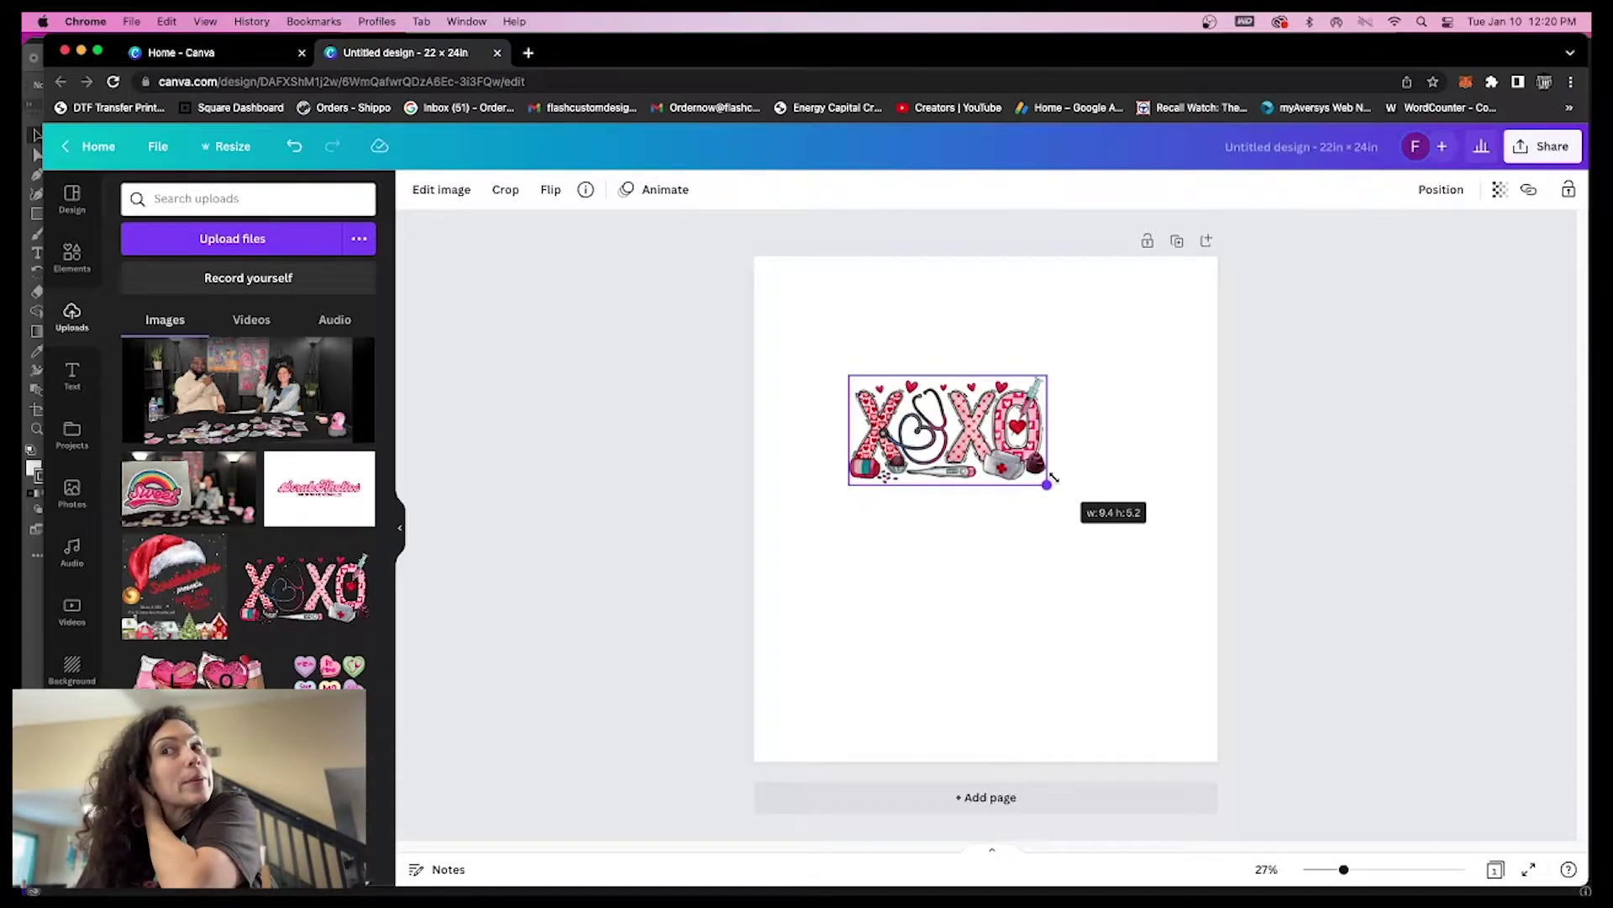
{"action": "left_click_drag", "start_coordinate": [1053, 478], "coordinate": [1055, 479]}
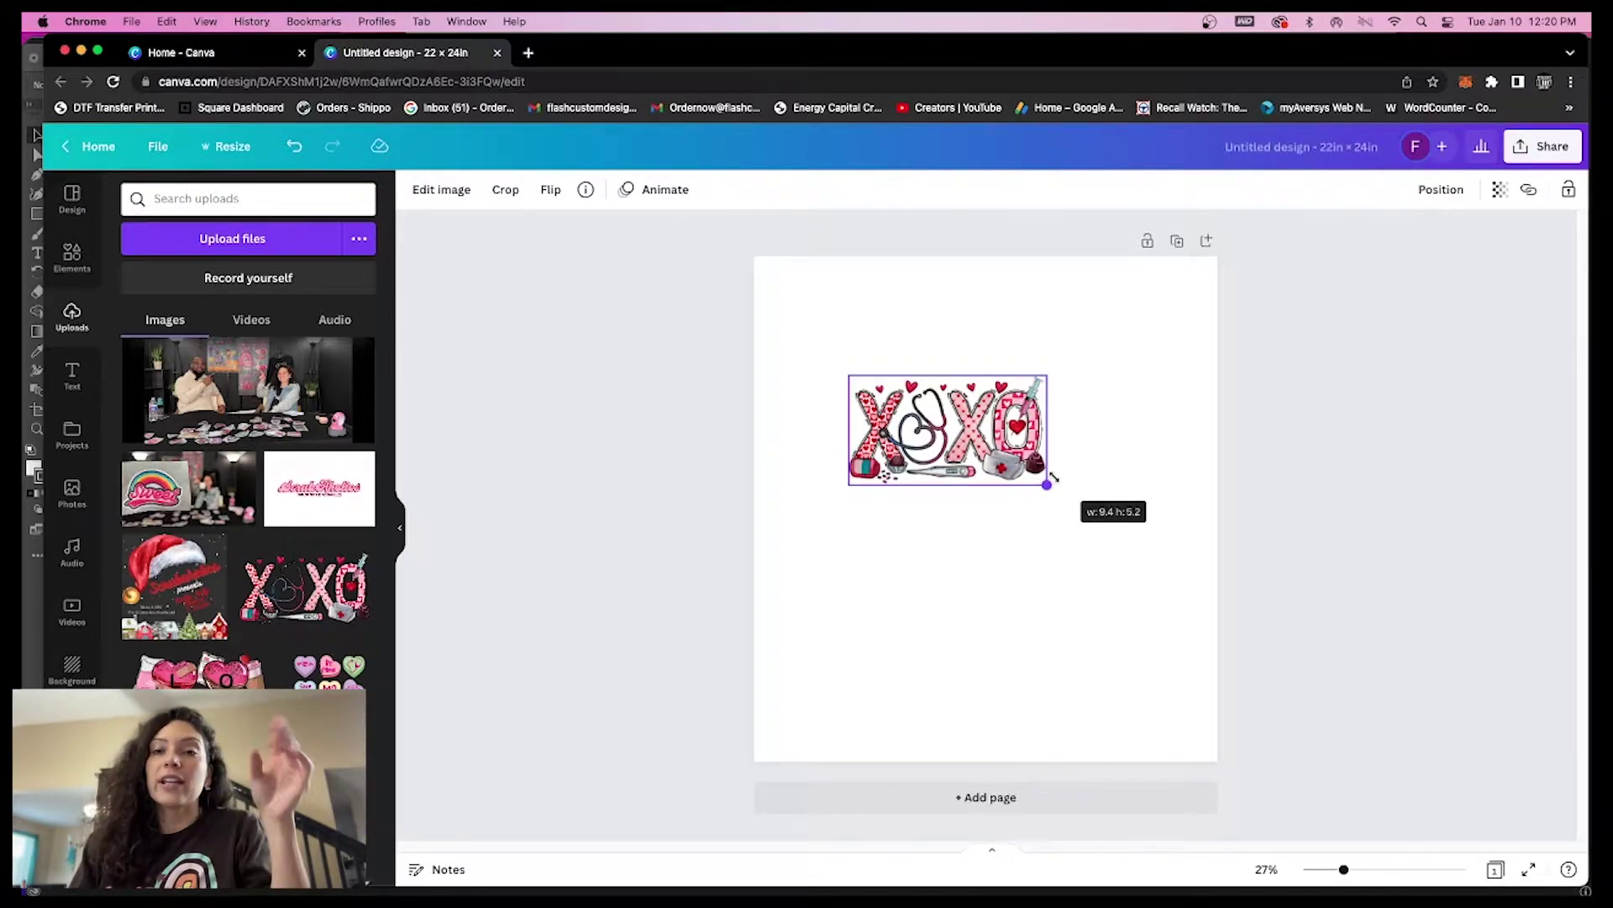
{"action": "left_click_drag", "start_coordinate": [1053, 477], "coordinate": [1060, 492]}
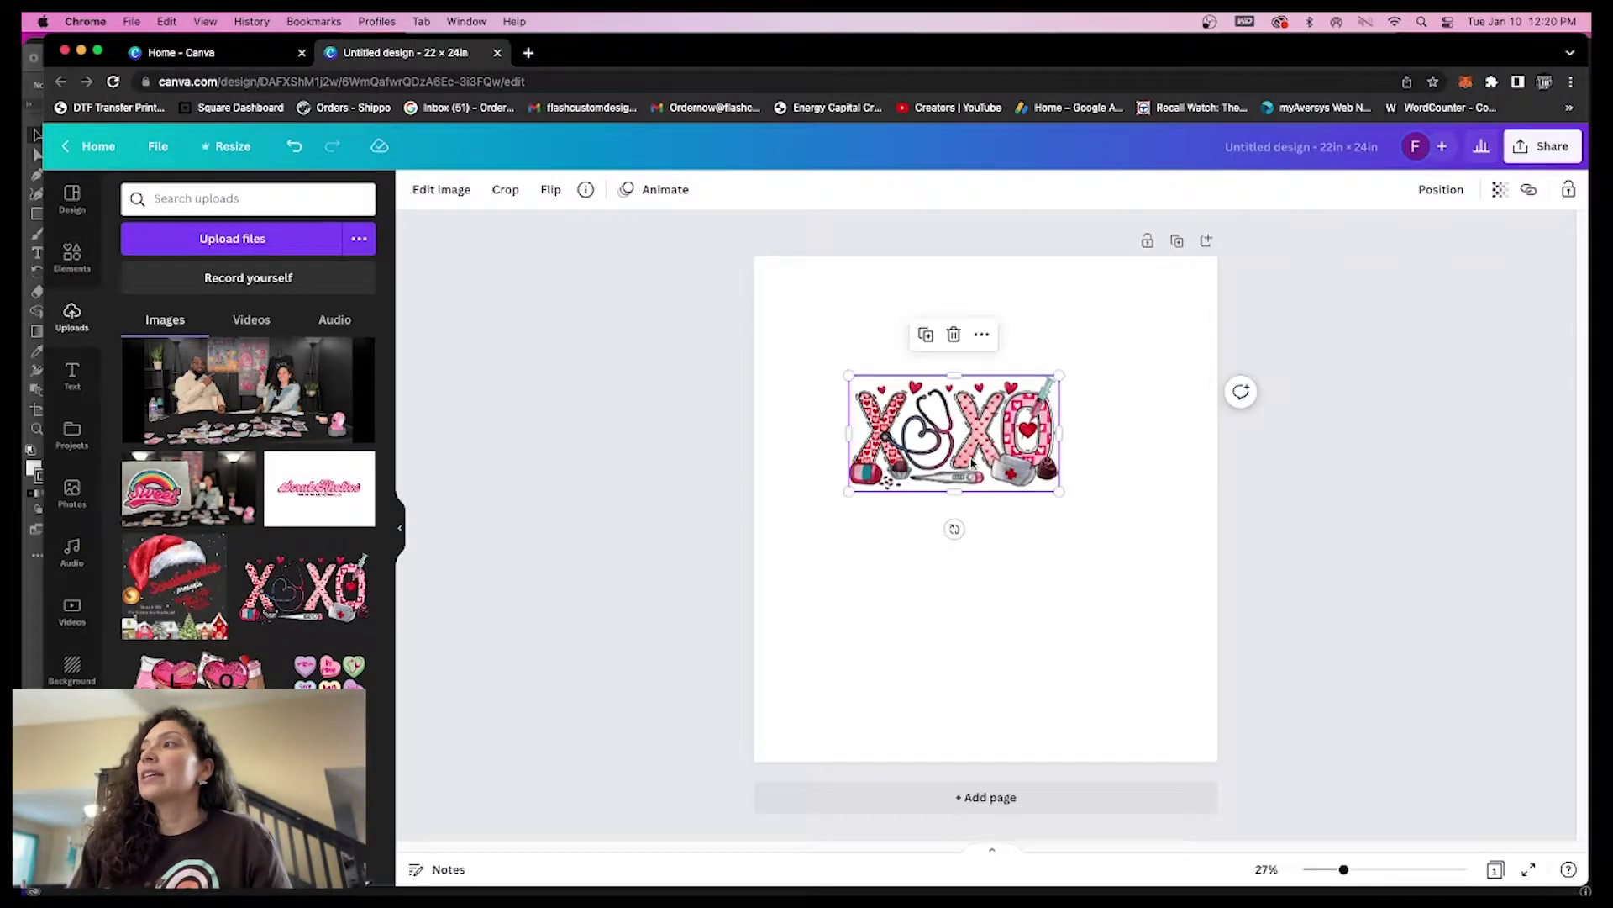
{"action": "left_click_drag", "start_coordinate": [972, 460], "coordinate": [888, 340]}
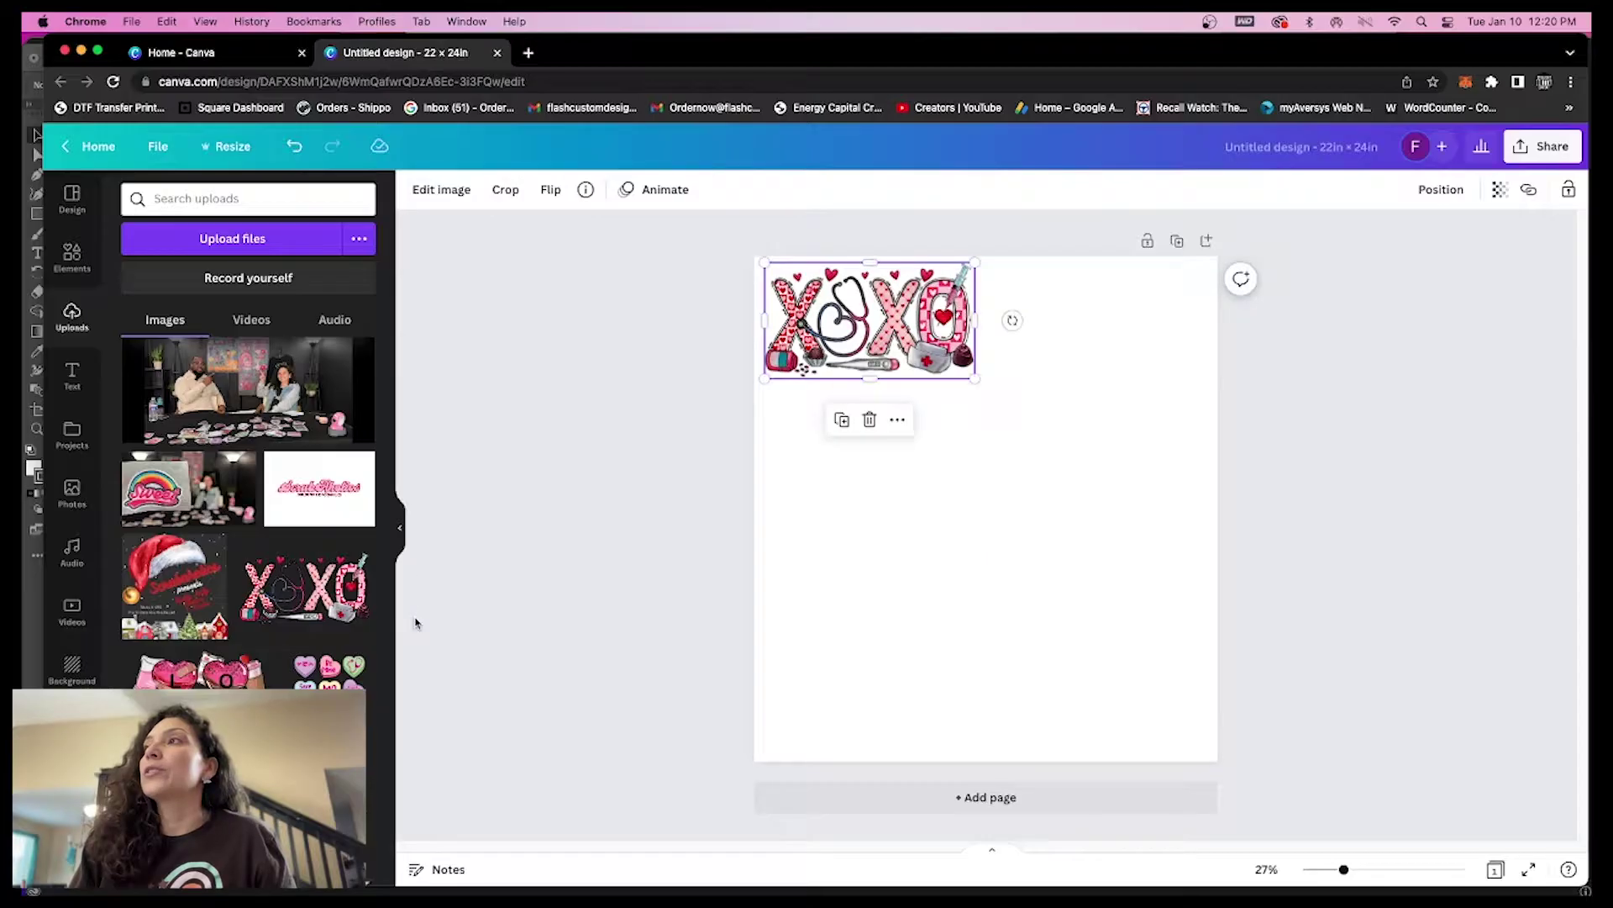
{"action": "left_click", "coordinate": [201, 670]}
Step: Crop the LOVE hearts design's top-right, left and bottom edges
{"action": "left_click_drag", "start_coordinate": [1047, 526], "coordinate": [1046, 554]}
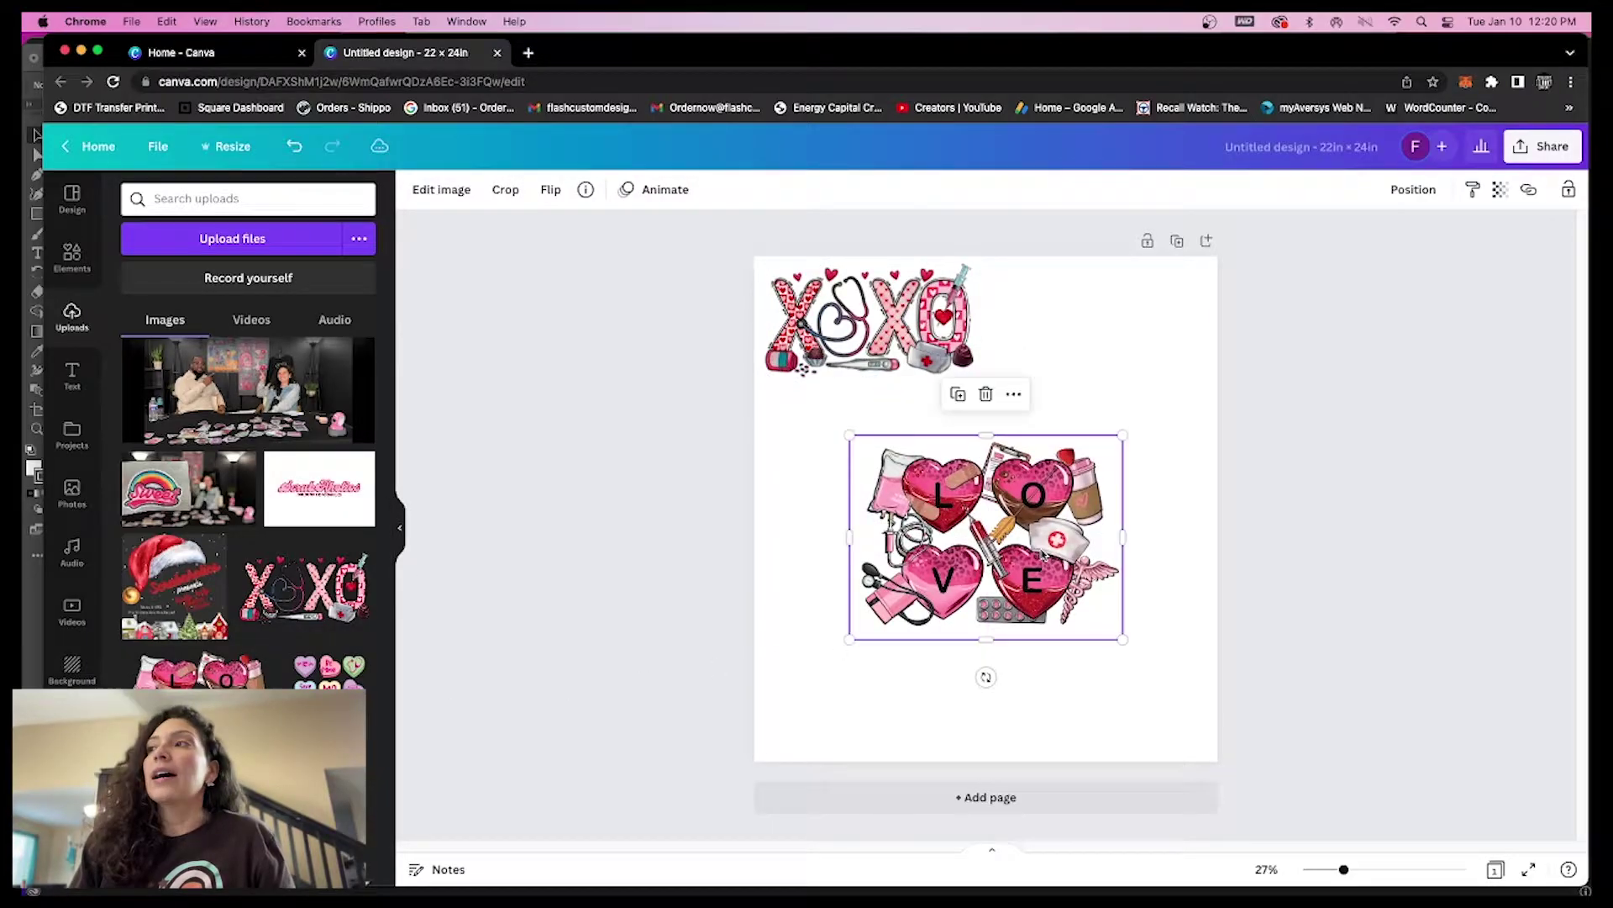
{"action": "left_click", "coordinate": [505, 190]}
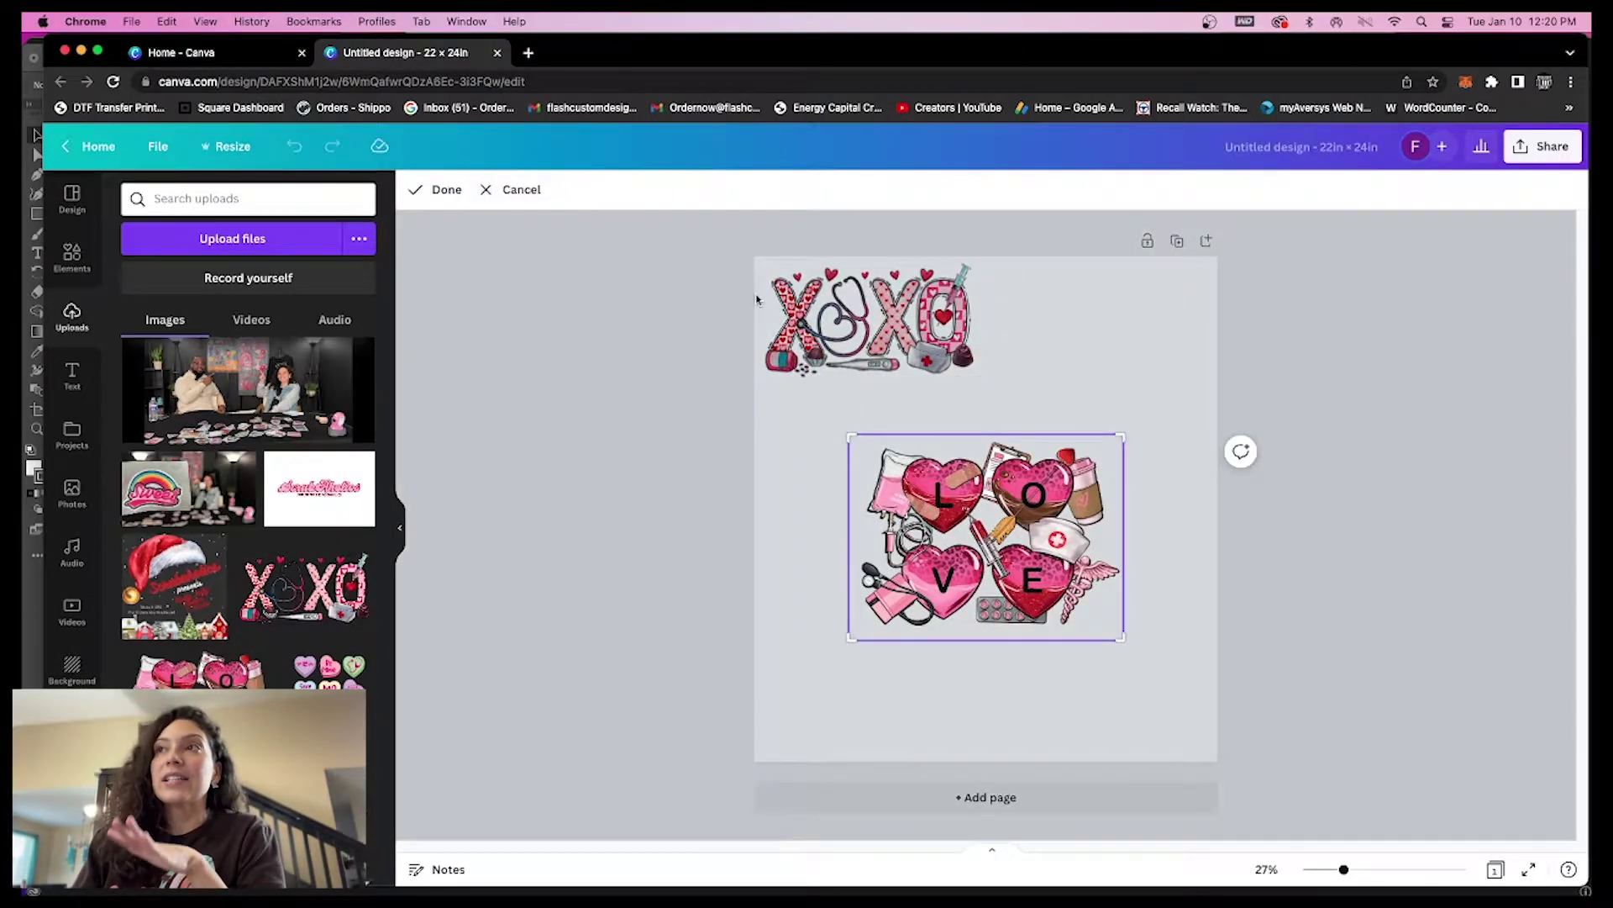
{"action": "left_click_drag", "start_coordinate": [1120, 435], "coordinate": [1120, 438]}
{"action": "left_click_drag", "start_coordinate": [853, 641], "coordinate": [859, 640]}
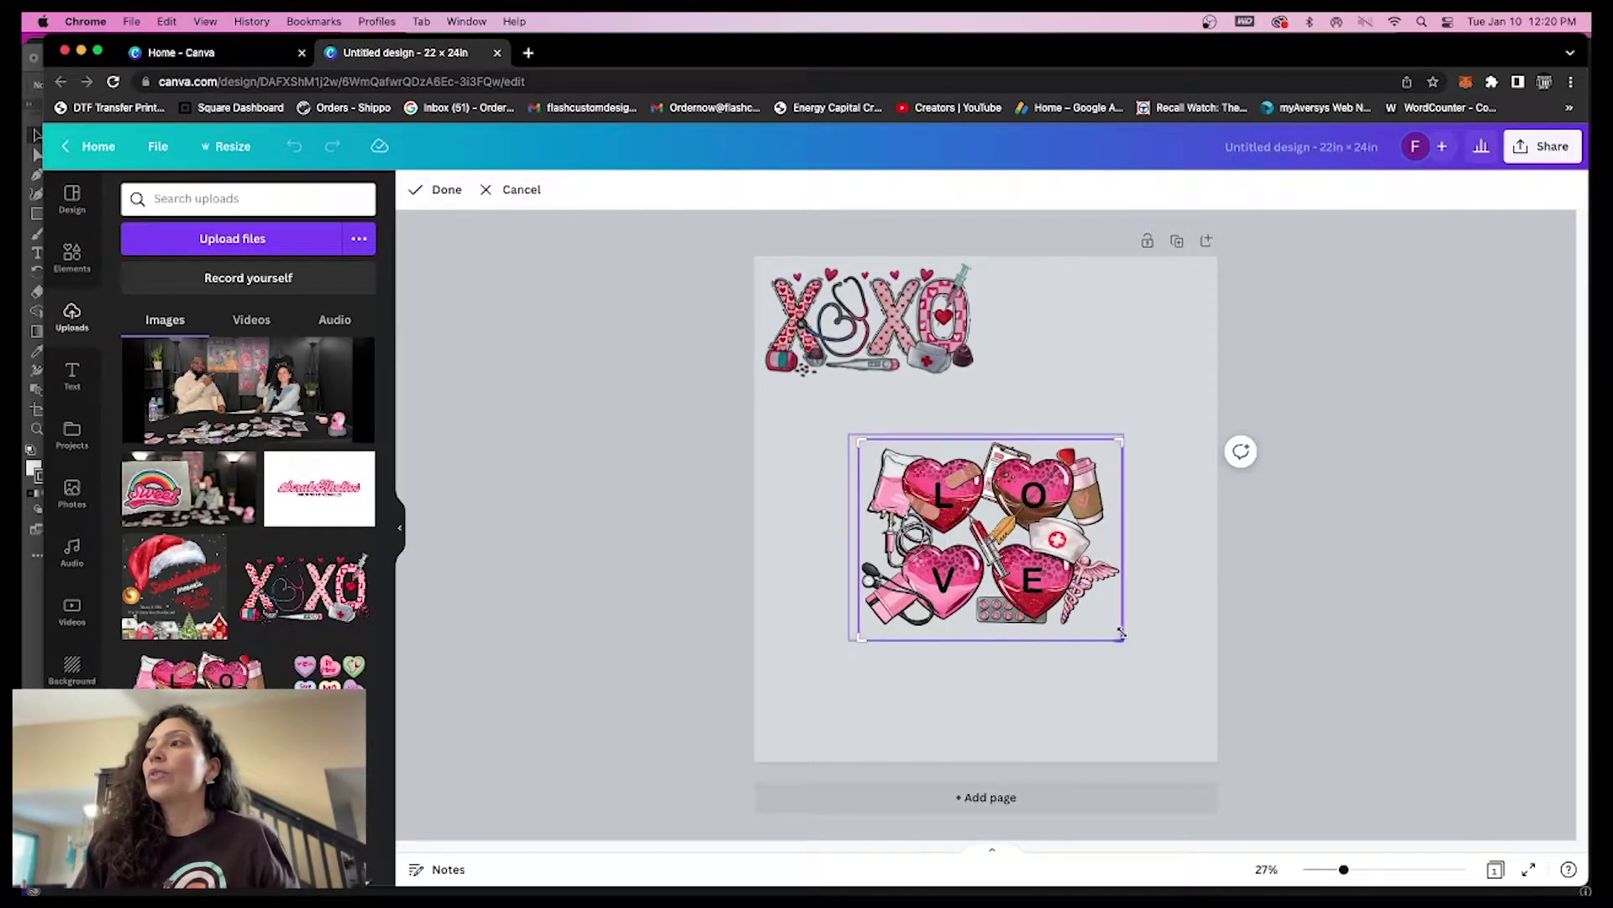
{"action": "left_click_drag", "start_coordinate": [1118, 636], "coordinate": [1121, 627]}
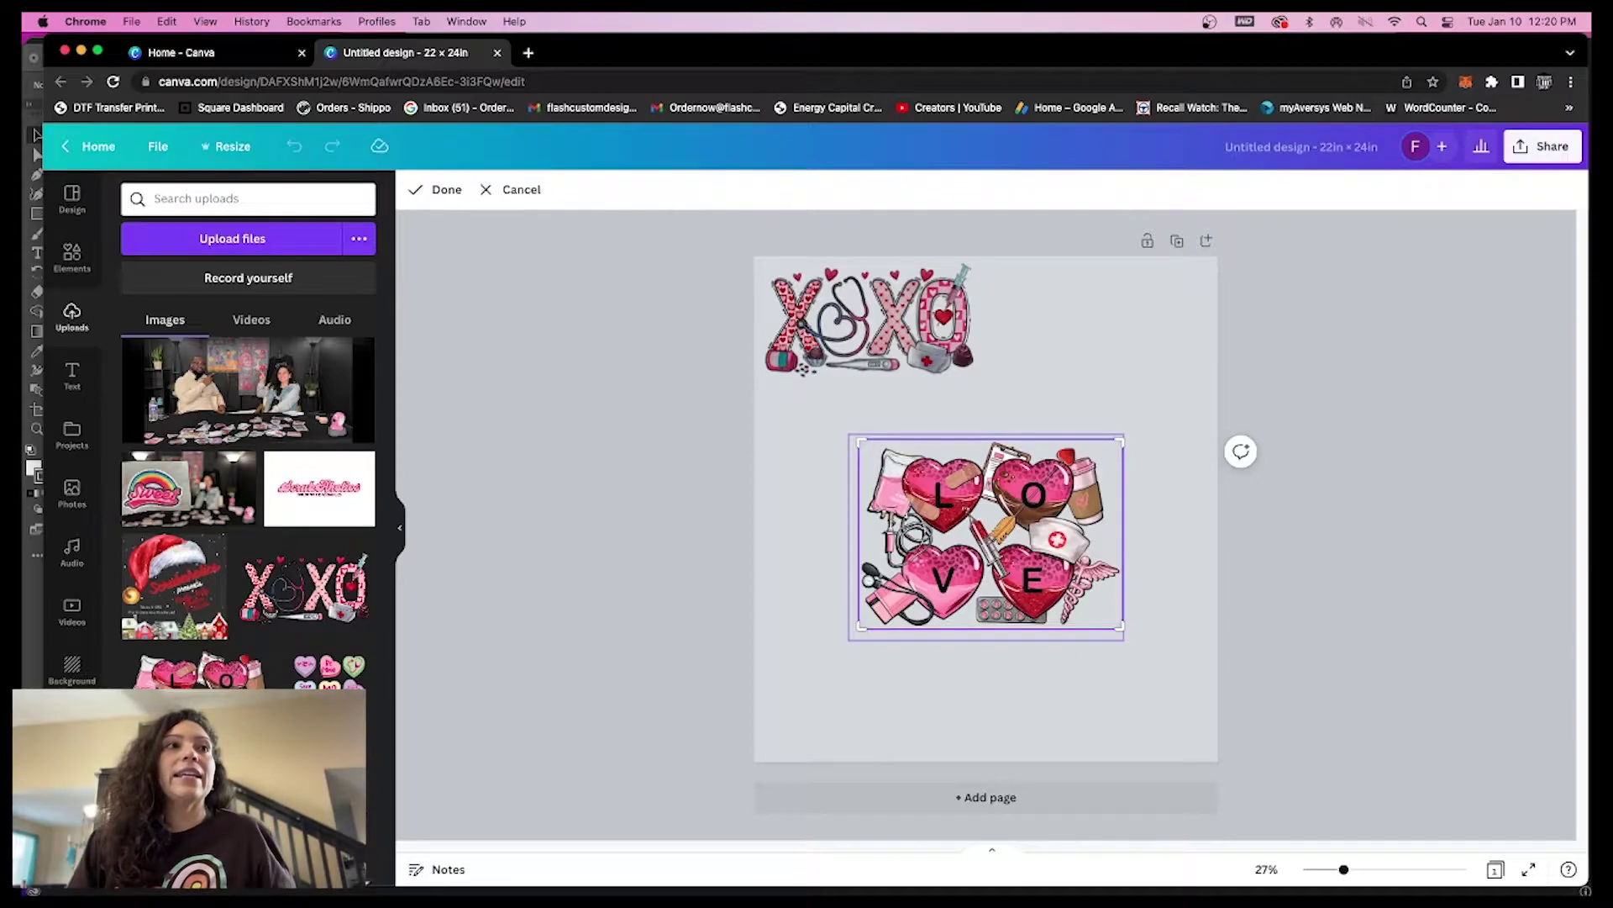
{"action": "left_click", "coordinate": [445, 200]}
{"action": "left_click", "coordinate": [443, 194]}
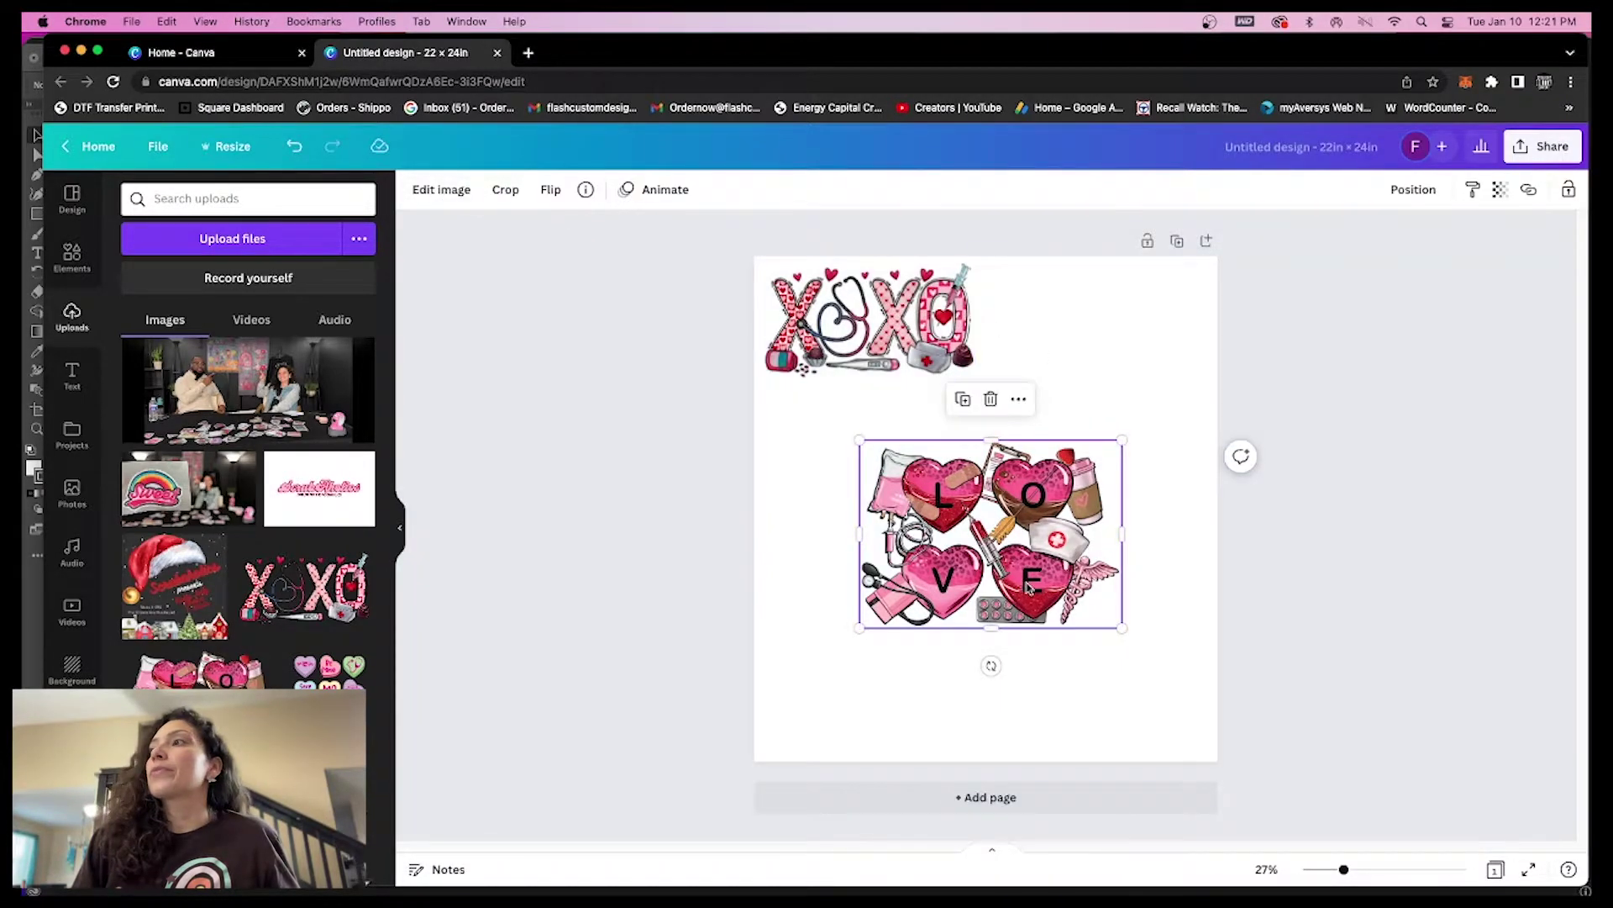
Step: Shrink the LOVE design to about 10.2 × 7.3 in and place it beside XOXO
{"action": "left_click_drag", "start_coordinate": [1123, 628], "coordinate": [1120, 627]}
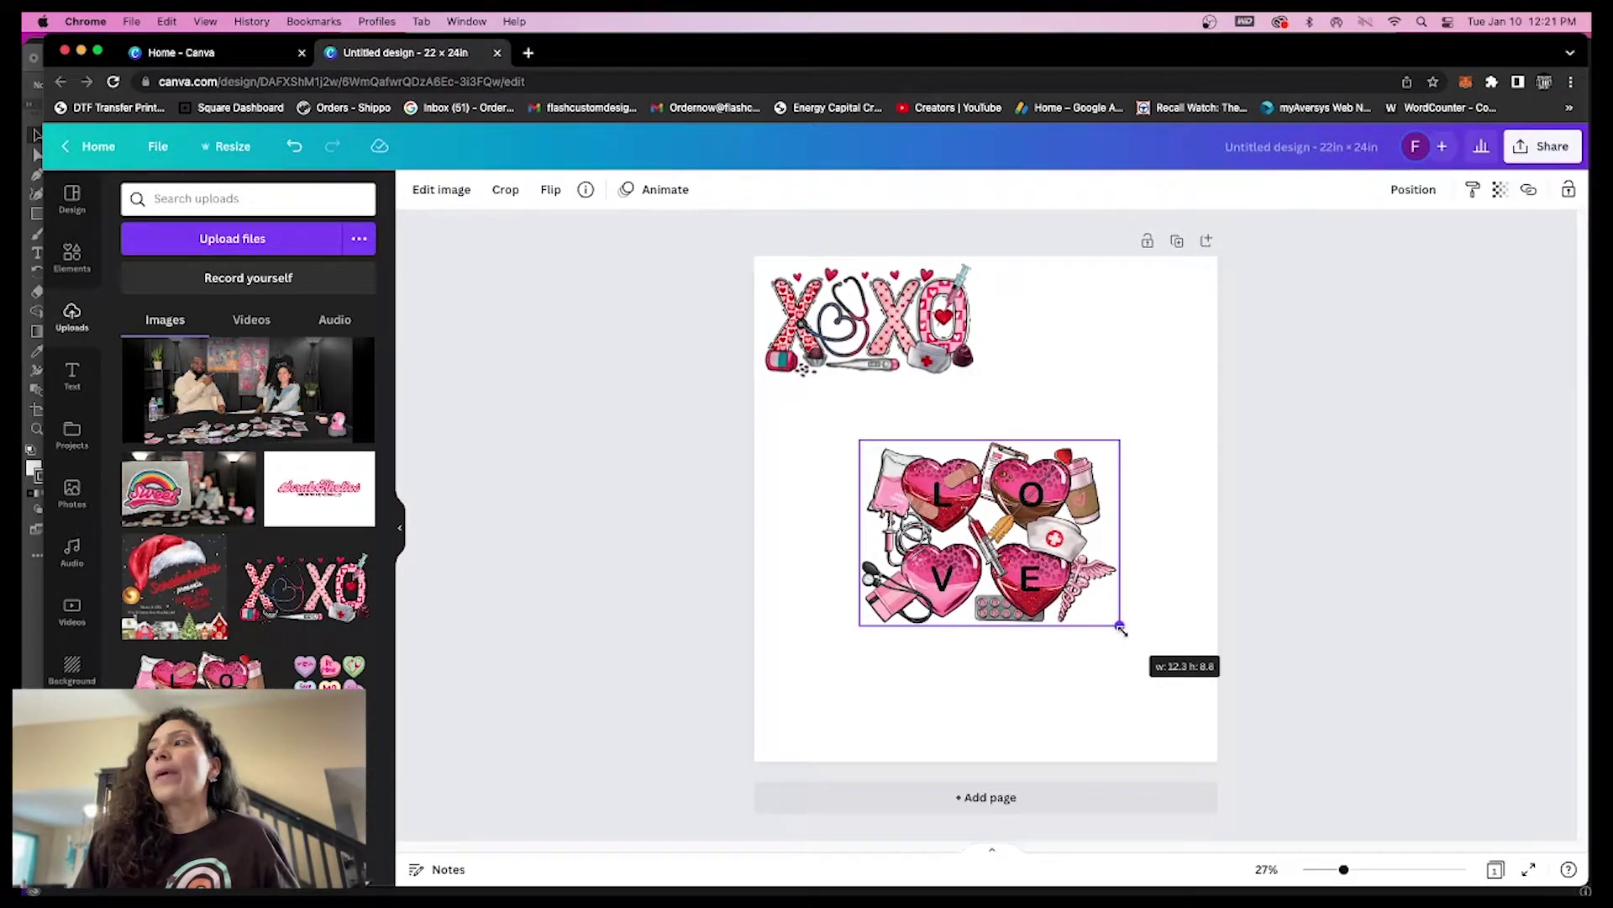
{"action": "left_click_drag", "start_coordinate": [1121, 628], "coordinate": [1082, 588]}
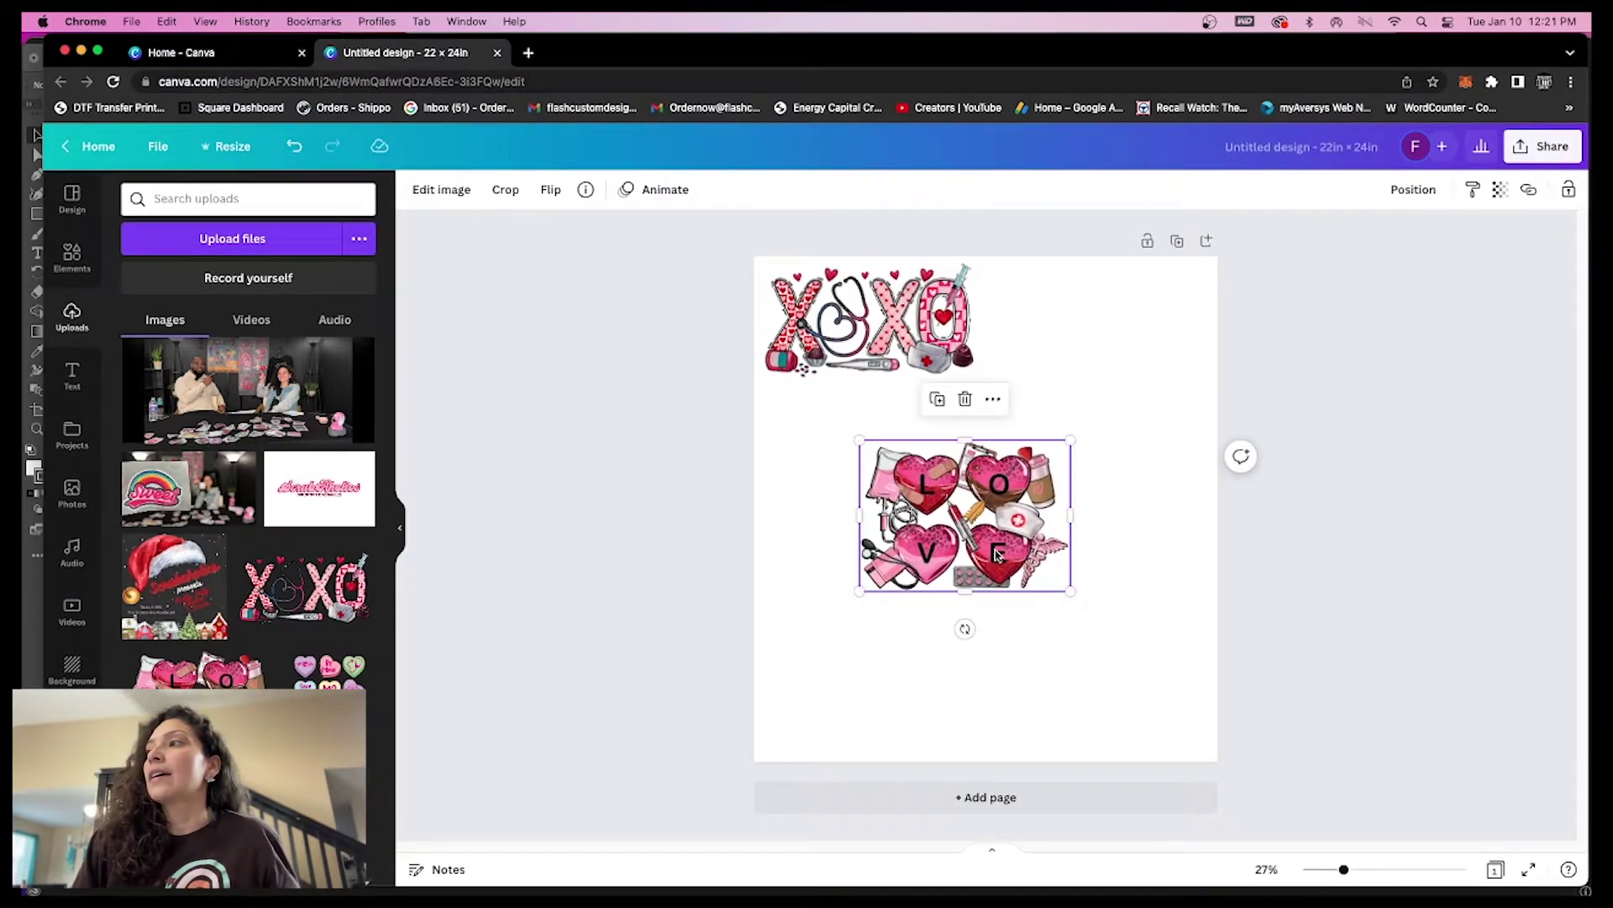
{"action": "left_click_drag", "start_coordinate": [970, 547], "coordinate": [1096, 370]}
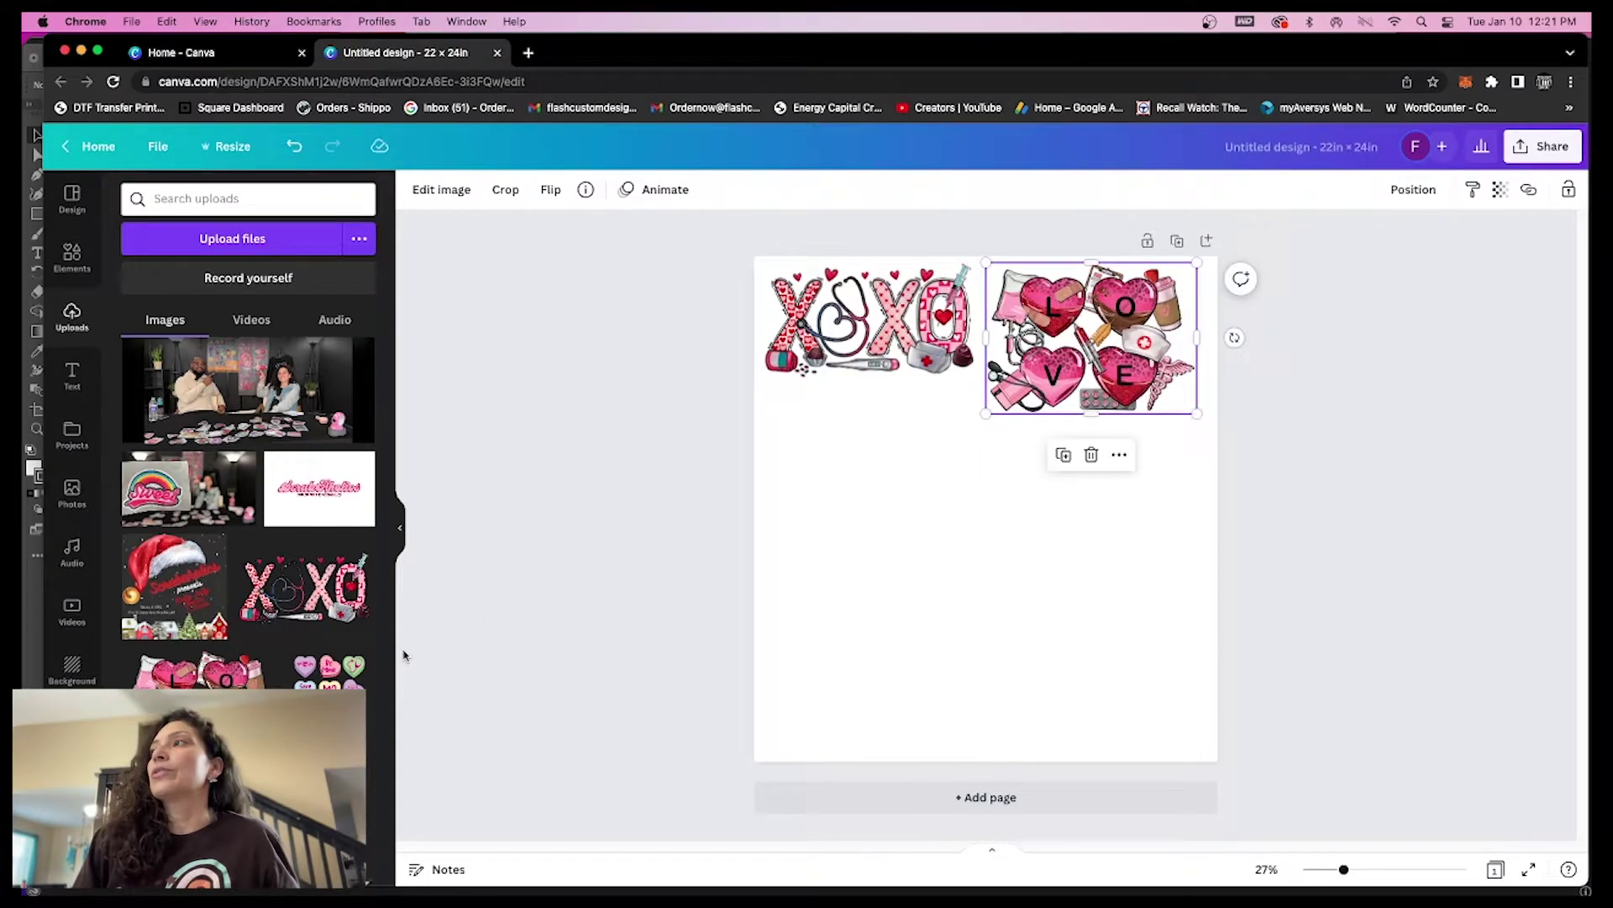
Step: Add the FLASH+ Custom Transfers logo and position it below the XOXO and LOVE designs
{"action": "scroll", "coordinate": [336, 588], "scroll_direction": "down", "scroll_amount": 2}
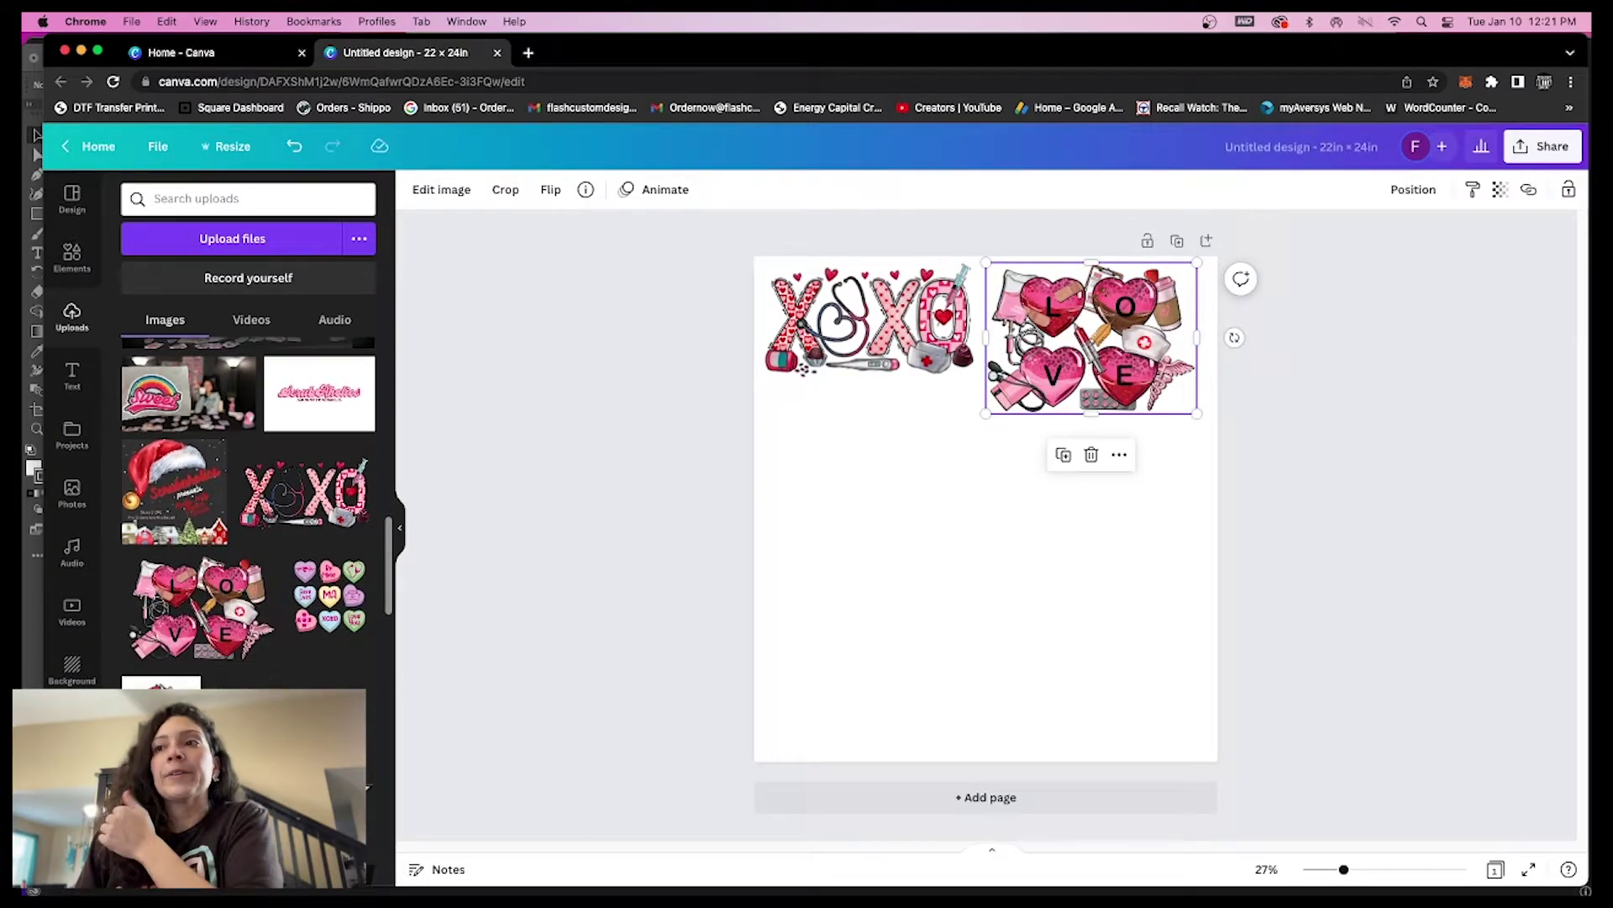
{"action": "left_click", "coordinate": [162, 706]}
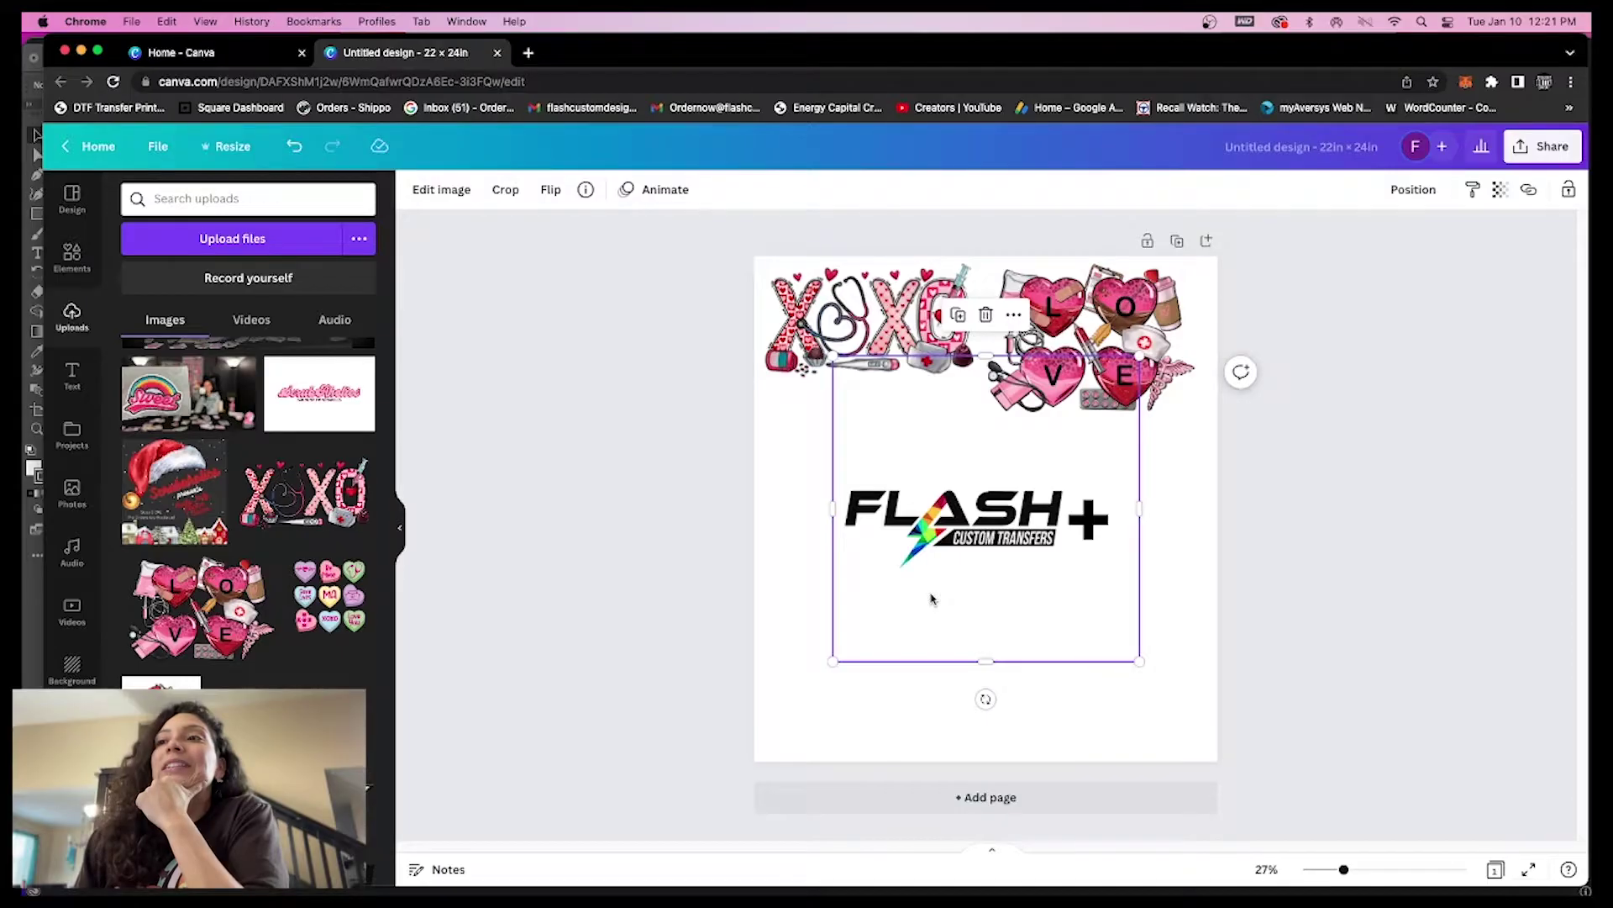
{"action": "left_click_drag", "start_coordinate": [948, 540], "coordinate": [947, 554]}
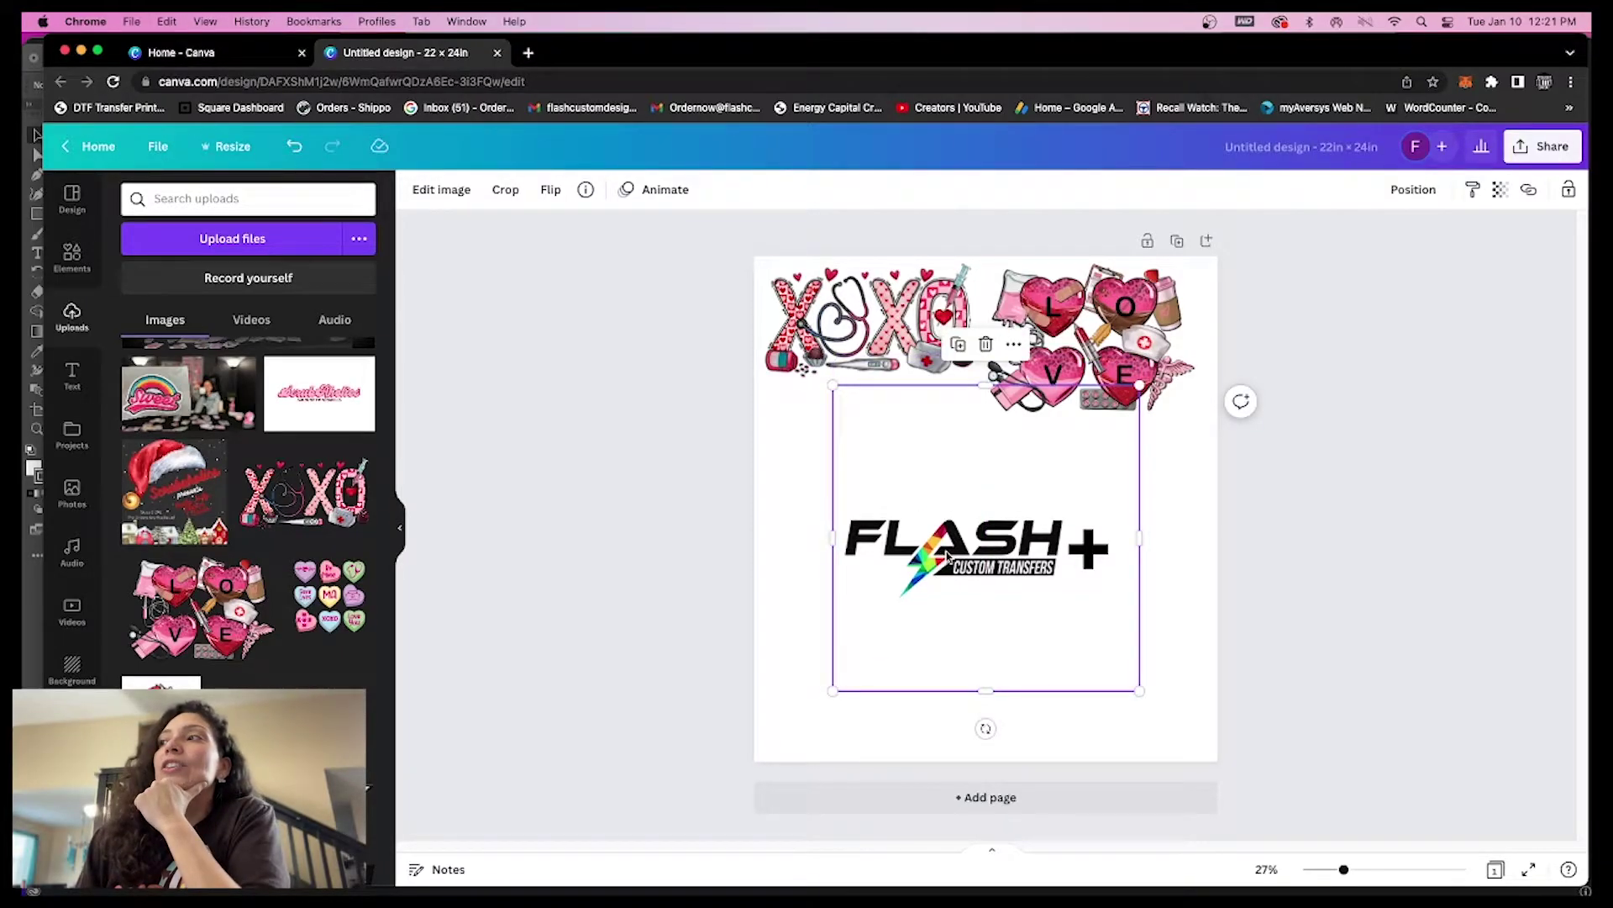
{"action": "key", "text": "super+z"}
{"action": "key", "text": "super+z"}
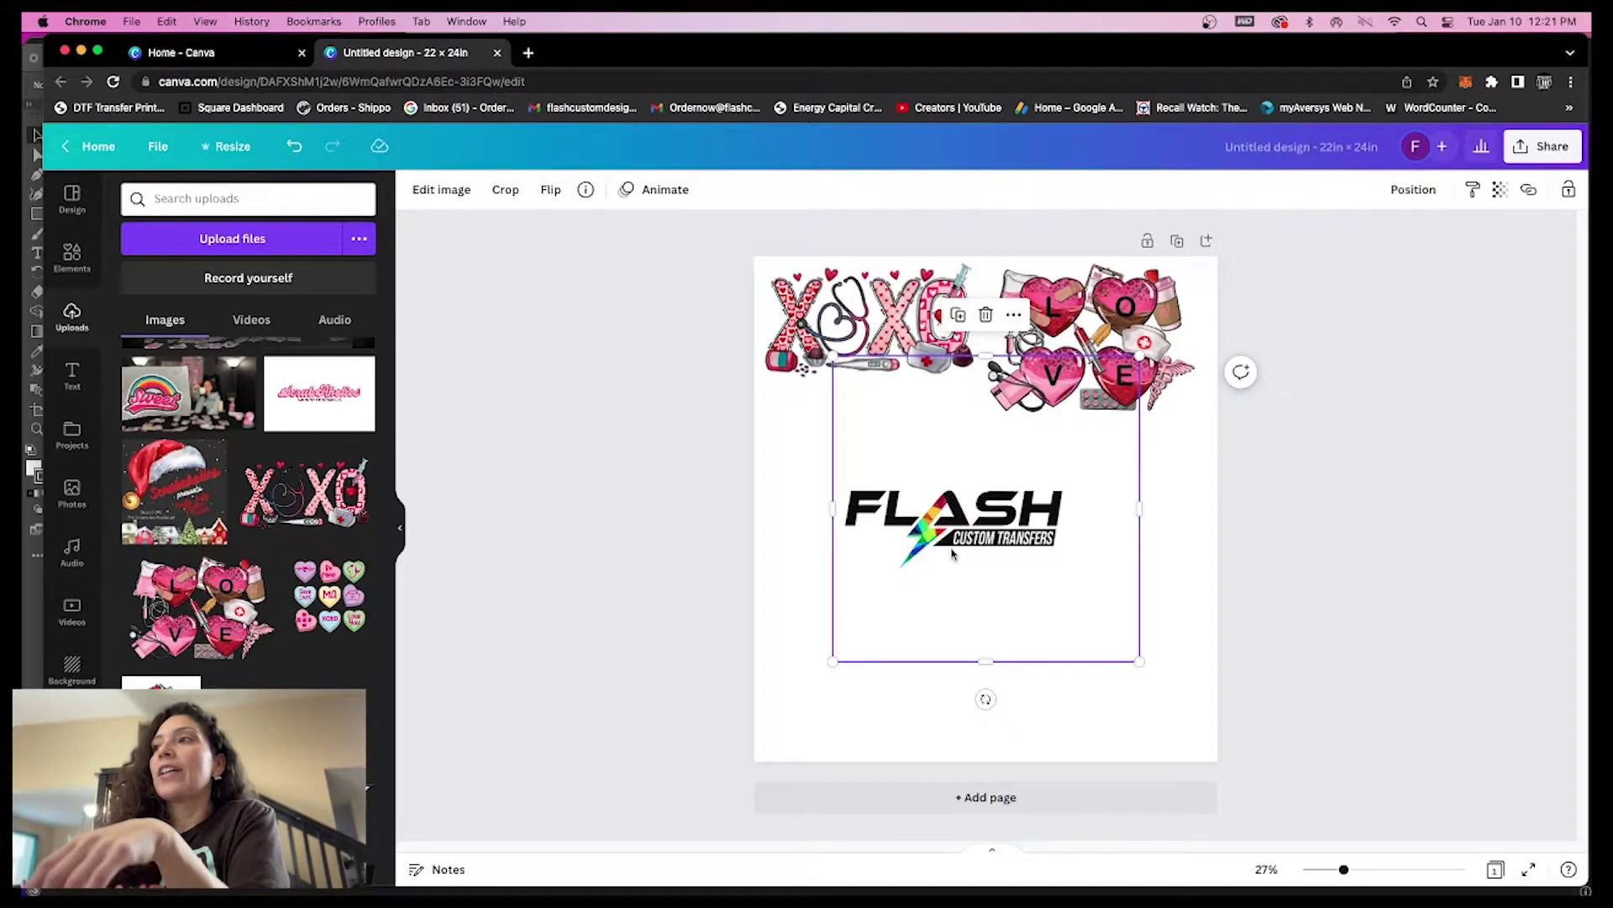
{"action": "key", "text": "super+z"}
{"action": "key", "text": "super+shift+z"}
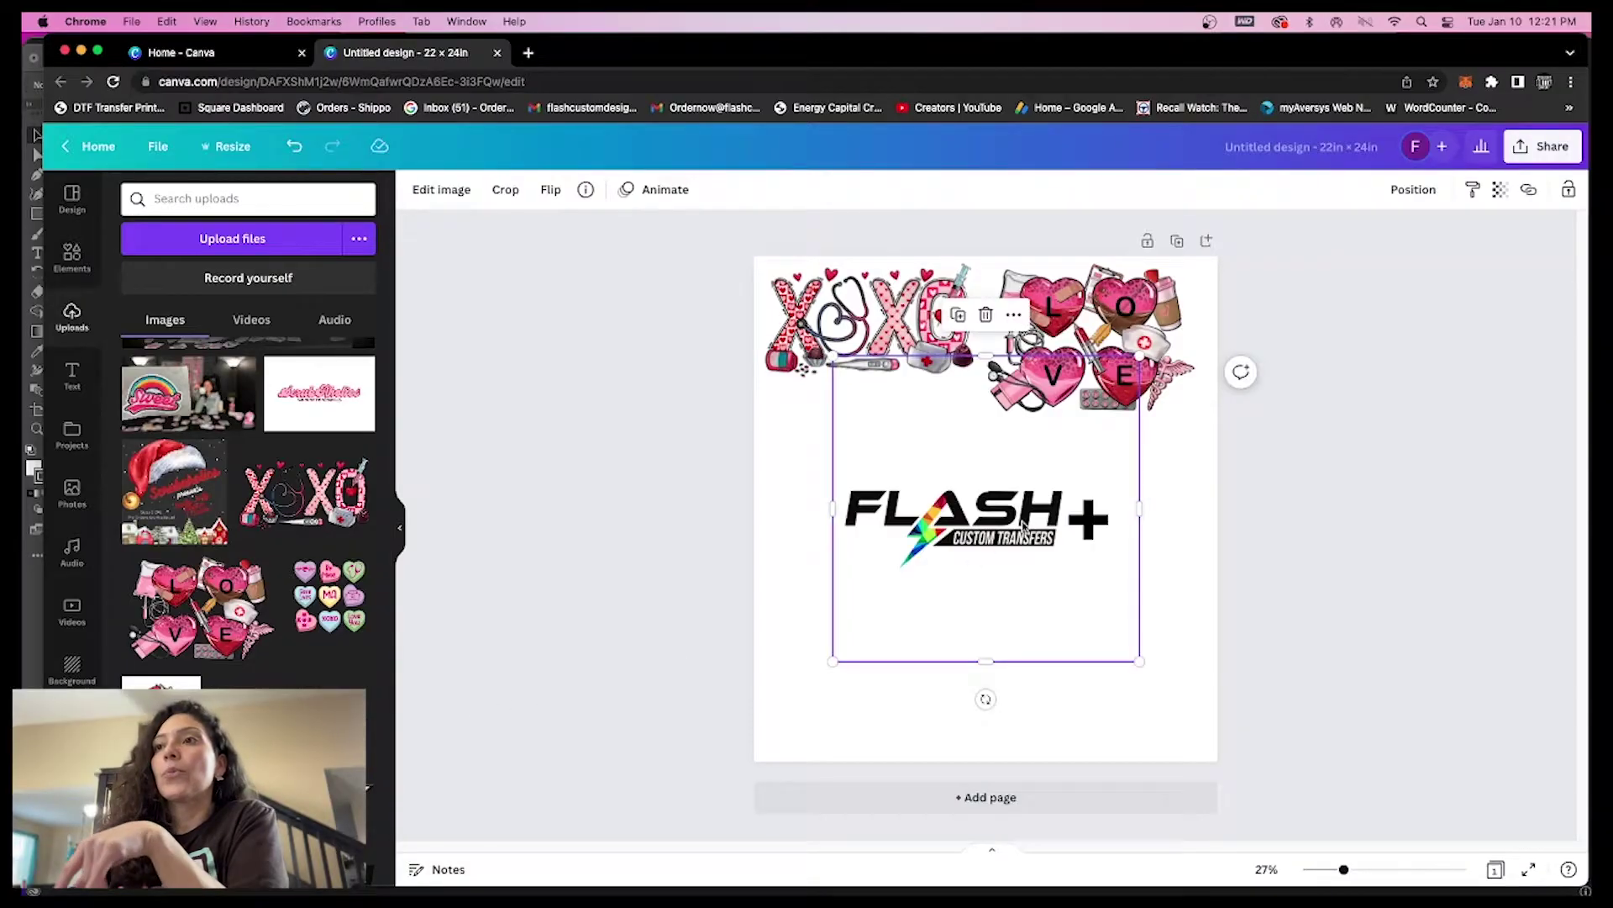
{"action": "left_click_drag", "start_coordinate": [1029, 522], "coordinate": [1017, 552]}
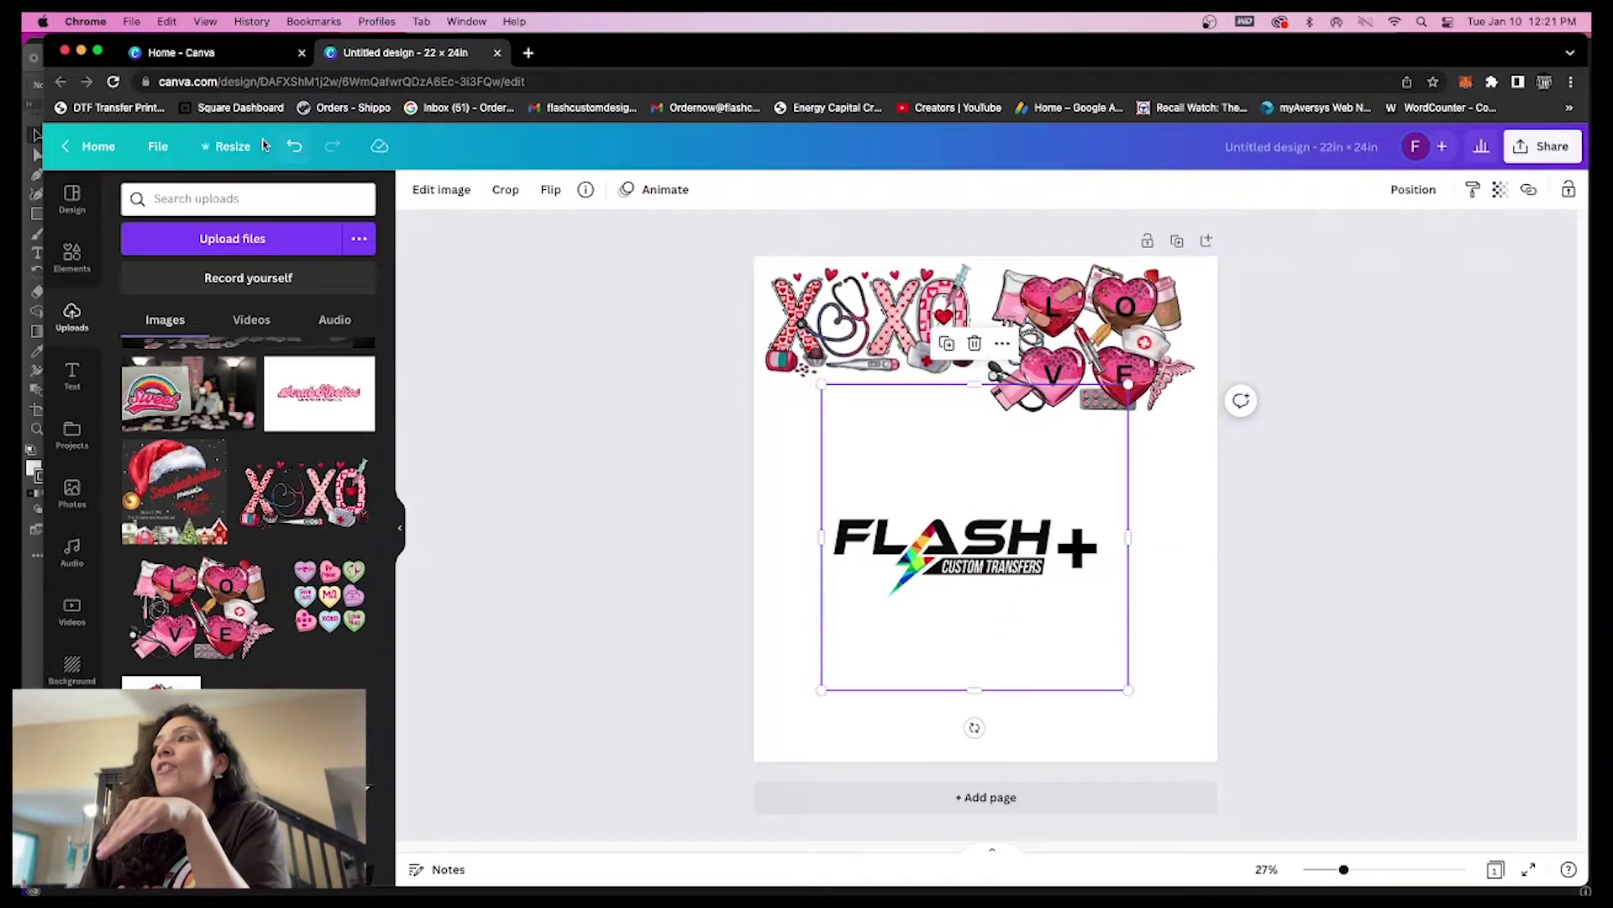
{"action": "left_click", "coordinate": [441, 189]}
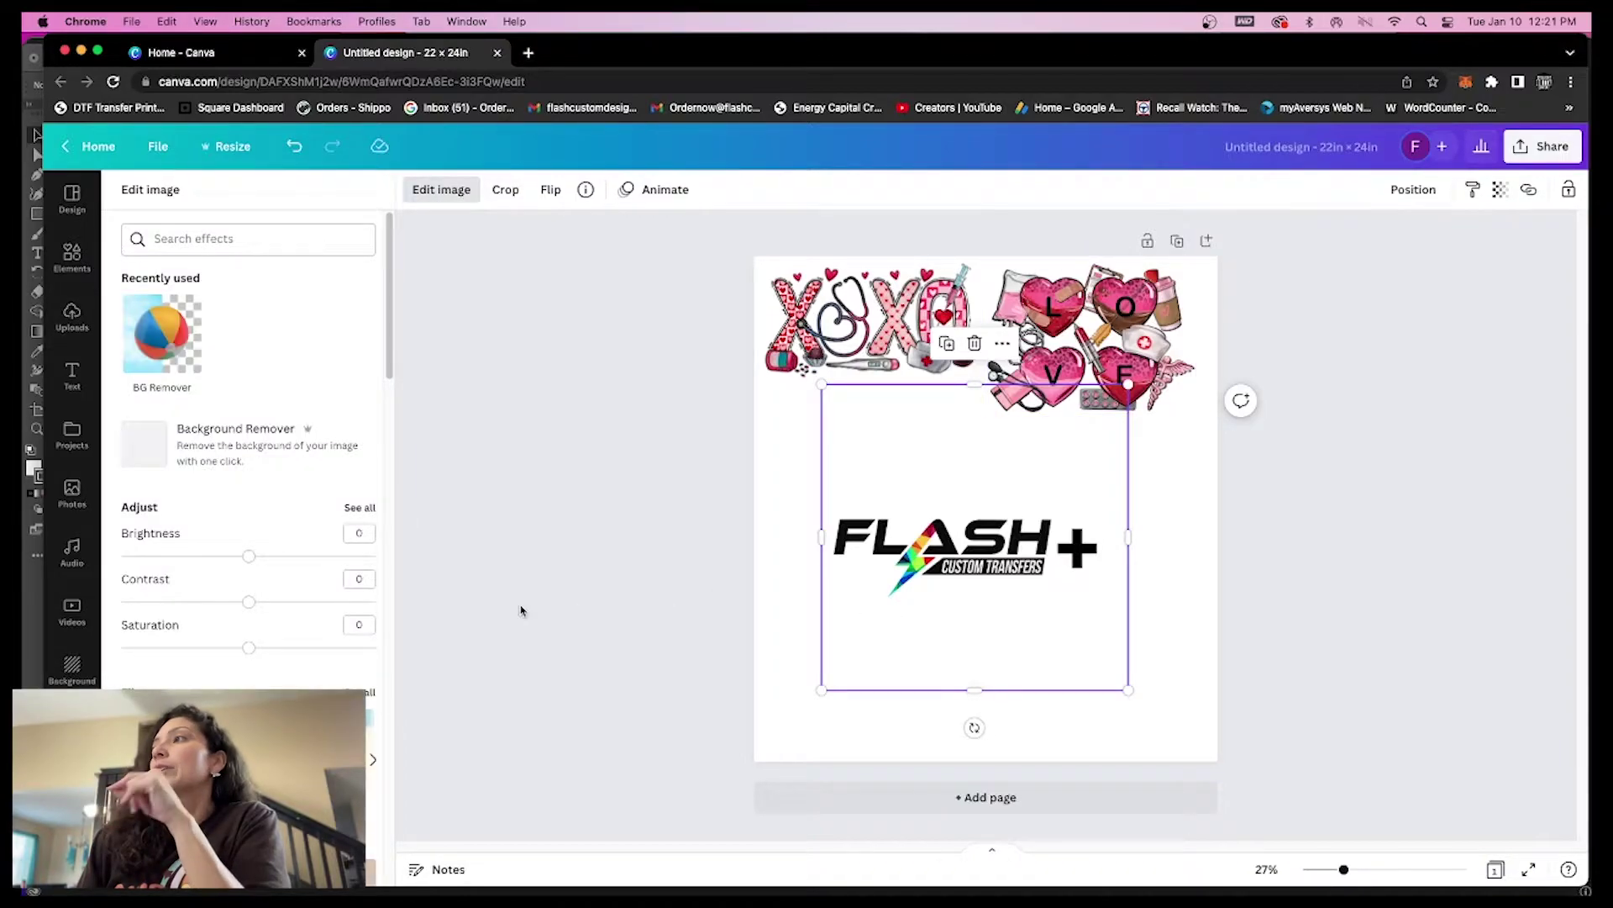
{"action": "left_click", "coordinate": [929, 558]}
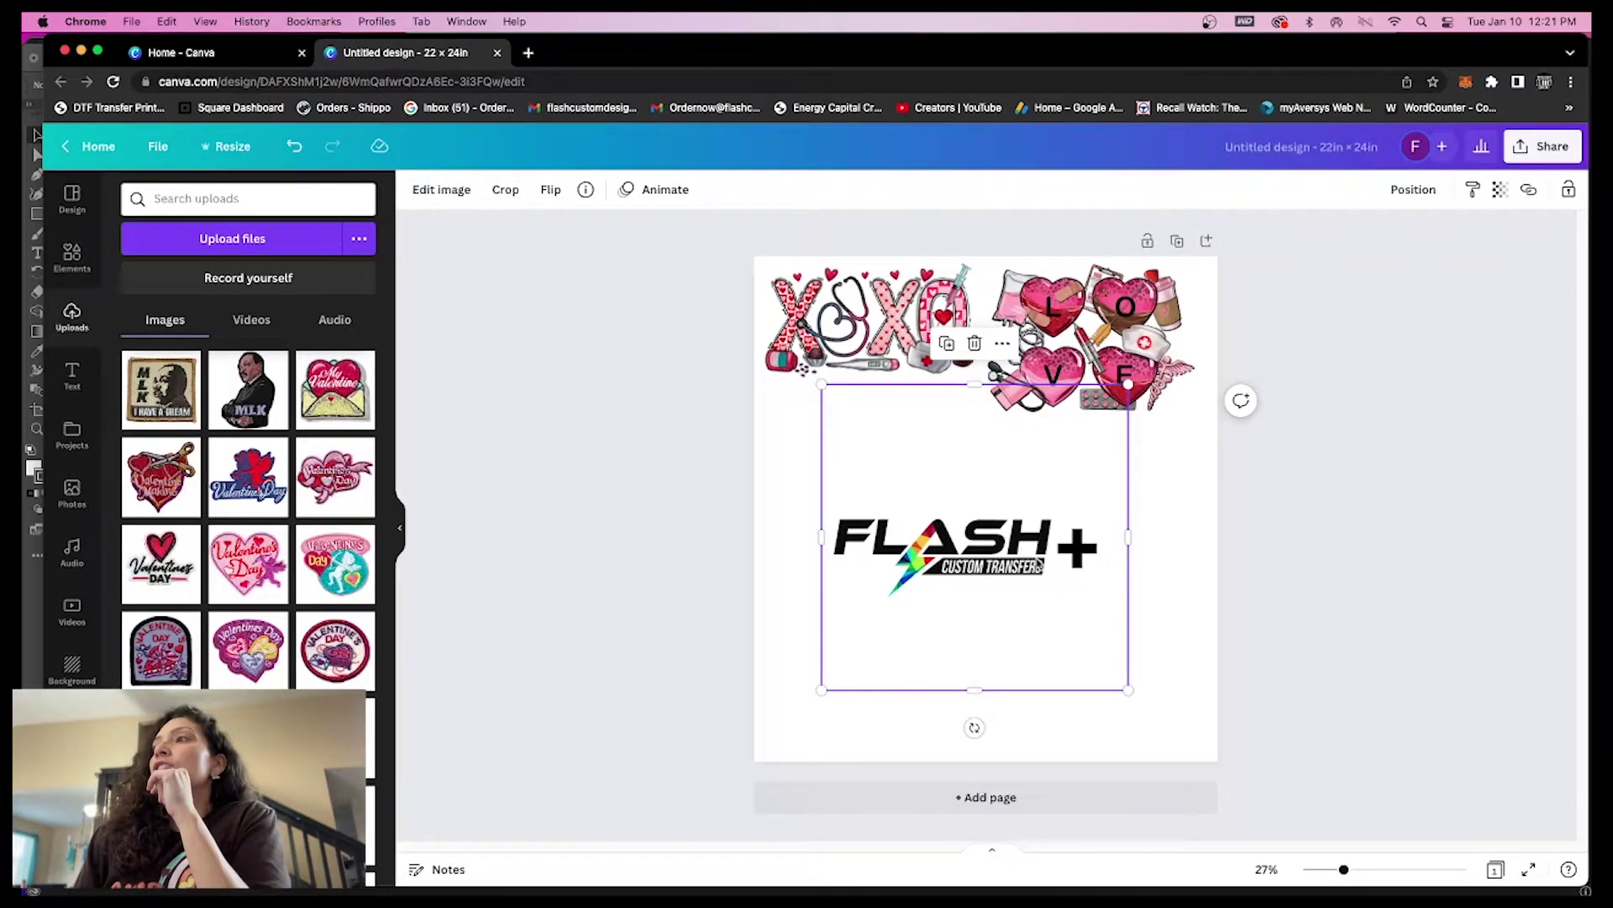
Step: Change the page background colour to dark brown-black
{"action": "left_click", "coordinate": [781, 491]}
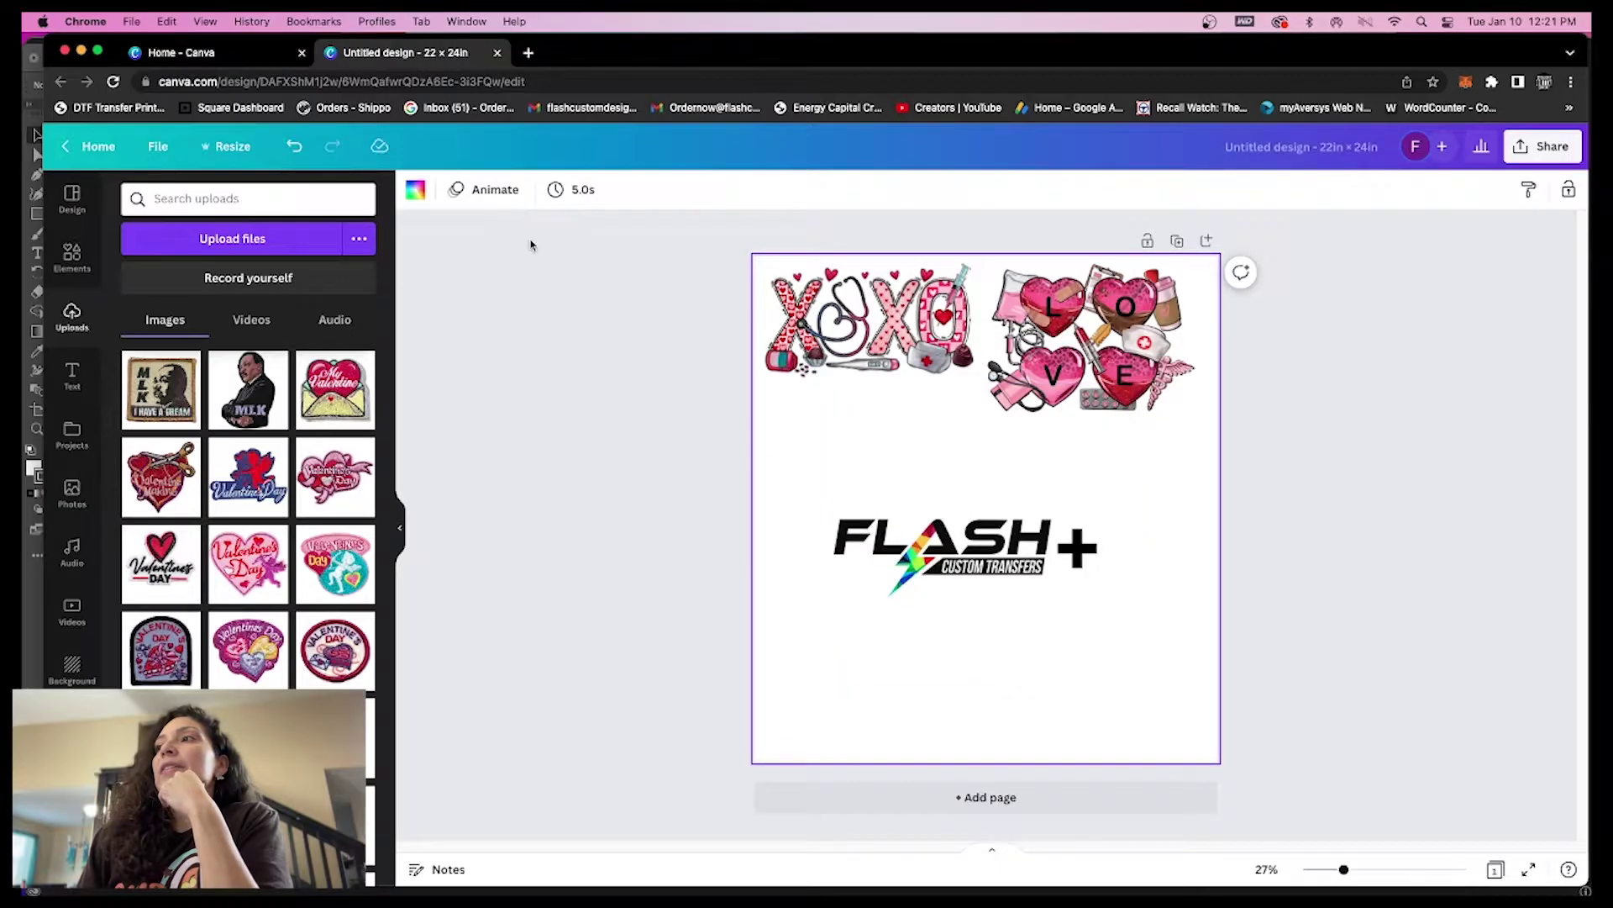
{"action": "left_click", "coordinate": [415, 190]}
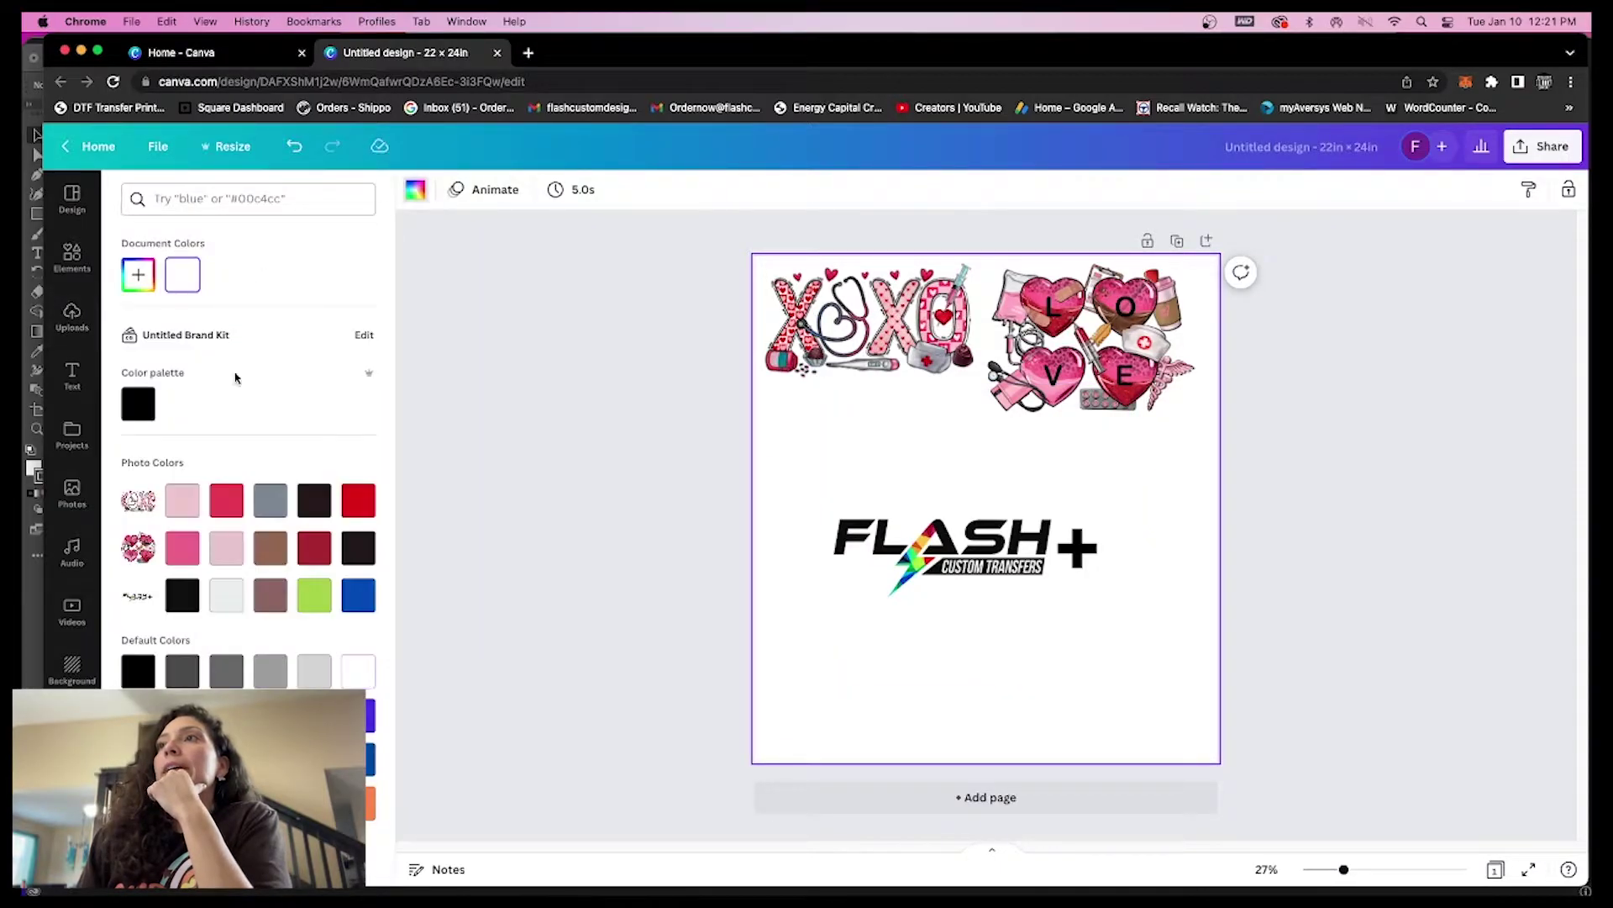
{"action": "left_click", "coordinate": [226, 601]}
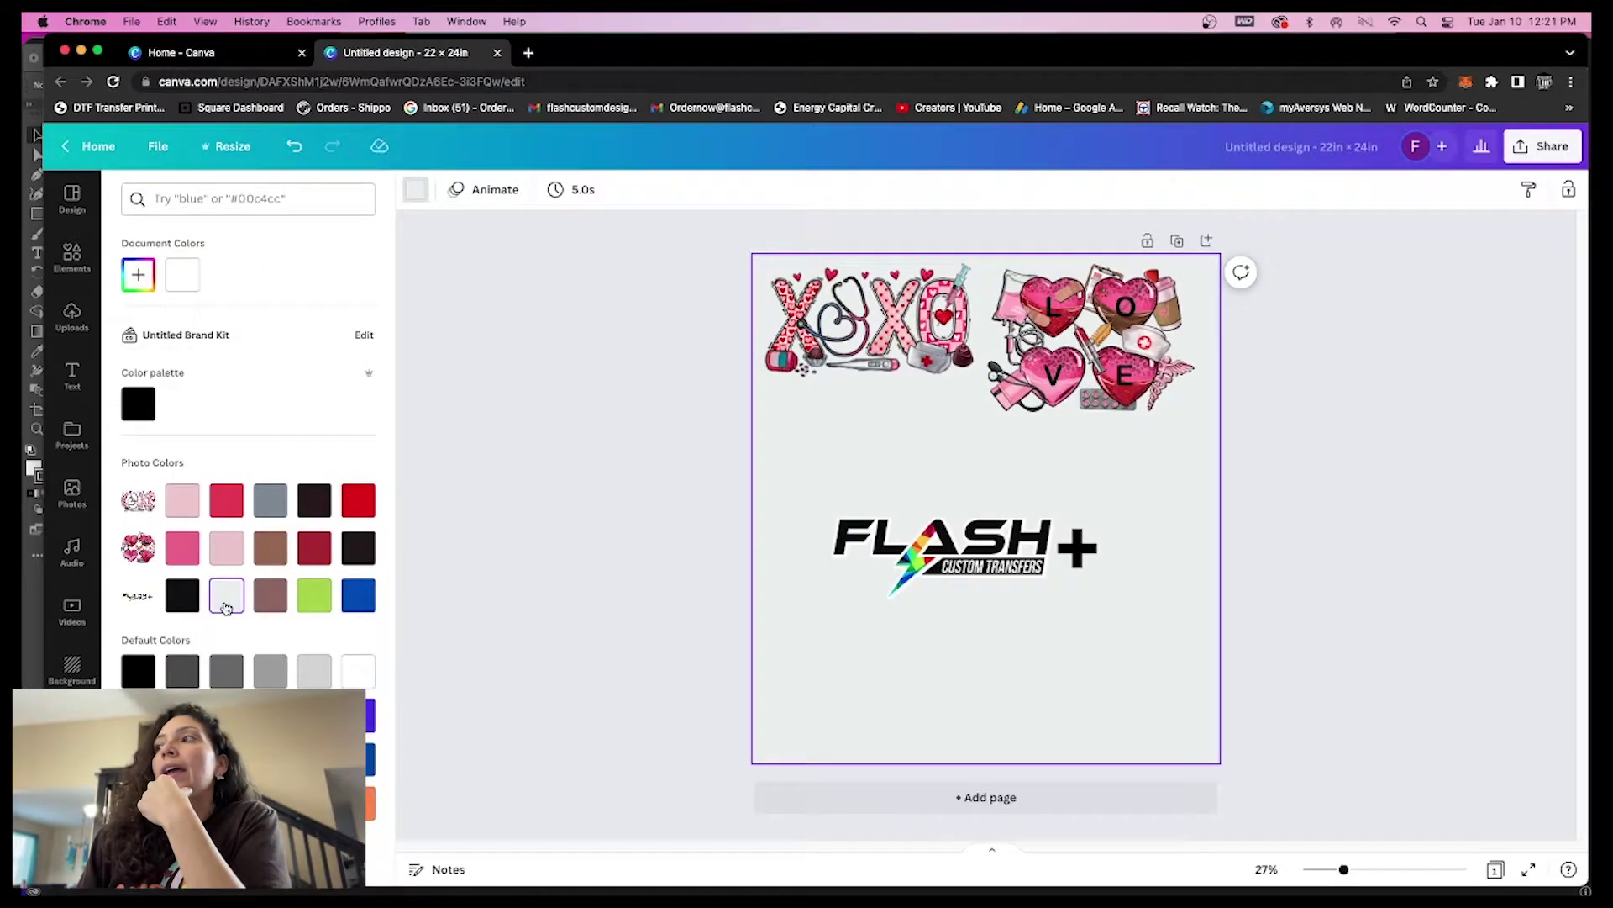
{"action": "left_click", "coordinate": [316, 504]}
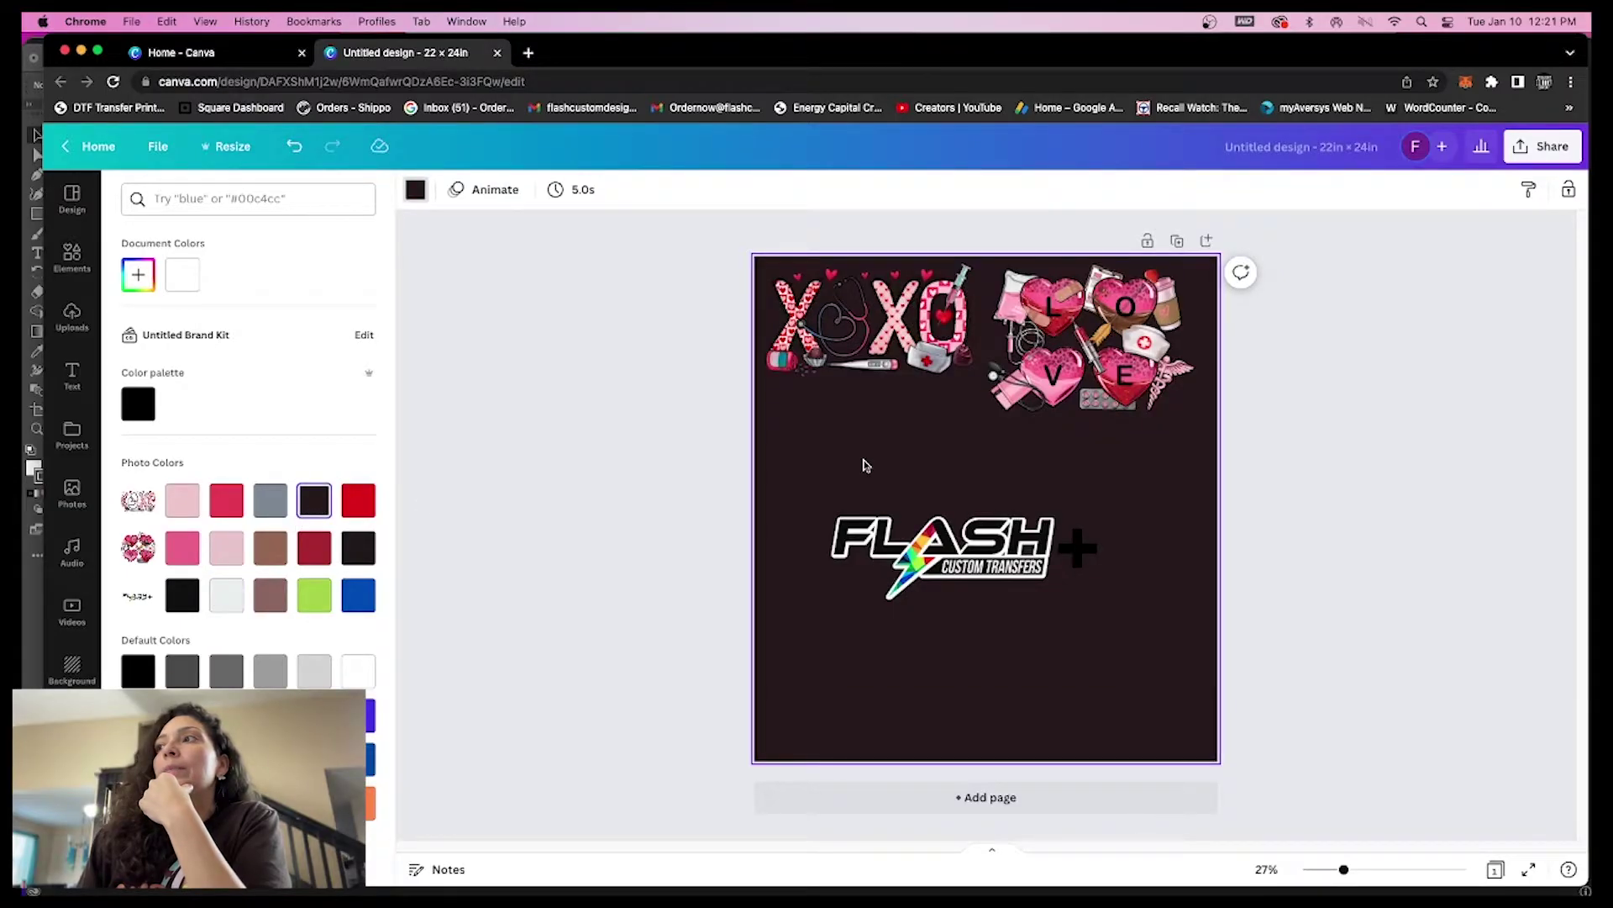
Step: Crop away the empty area above the FLASH+ logo
{"action": "left_click", "coordinate": [966, 563]}
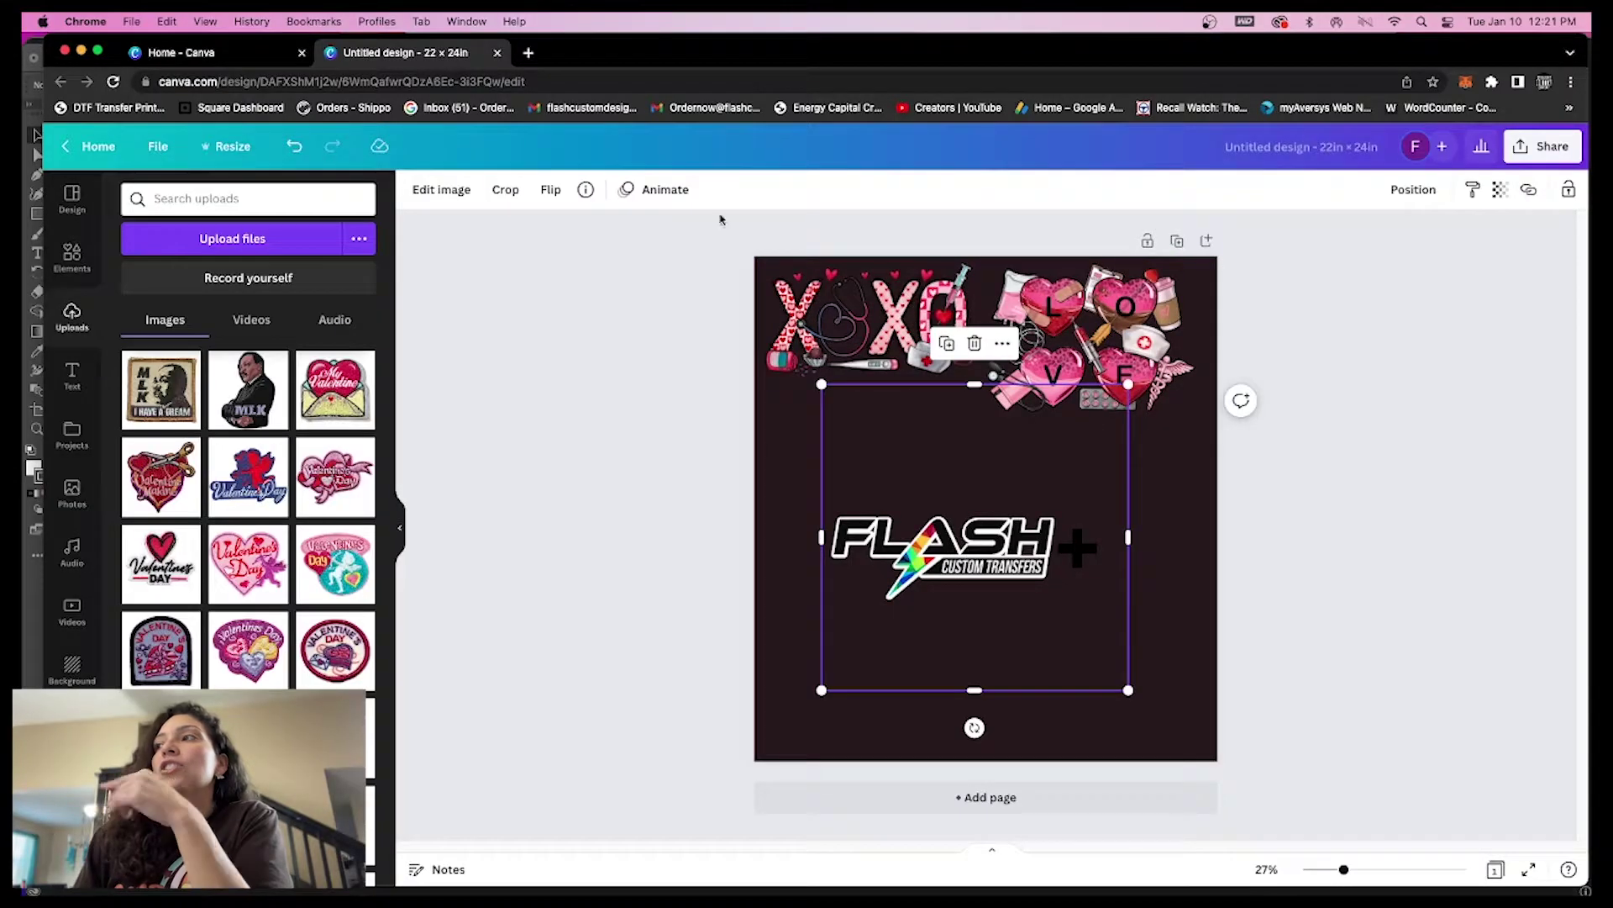
{"action": "left_click", "coordinate": [504, 188]}
{"action": "left_click_drag", "start_coordinate": [1127, 385], "coordinate": [1124, 515]}
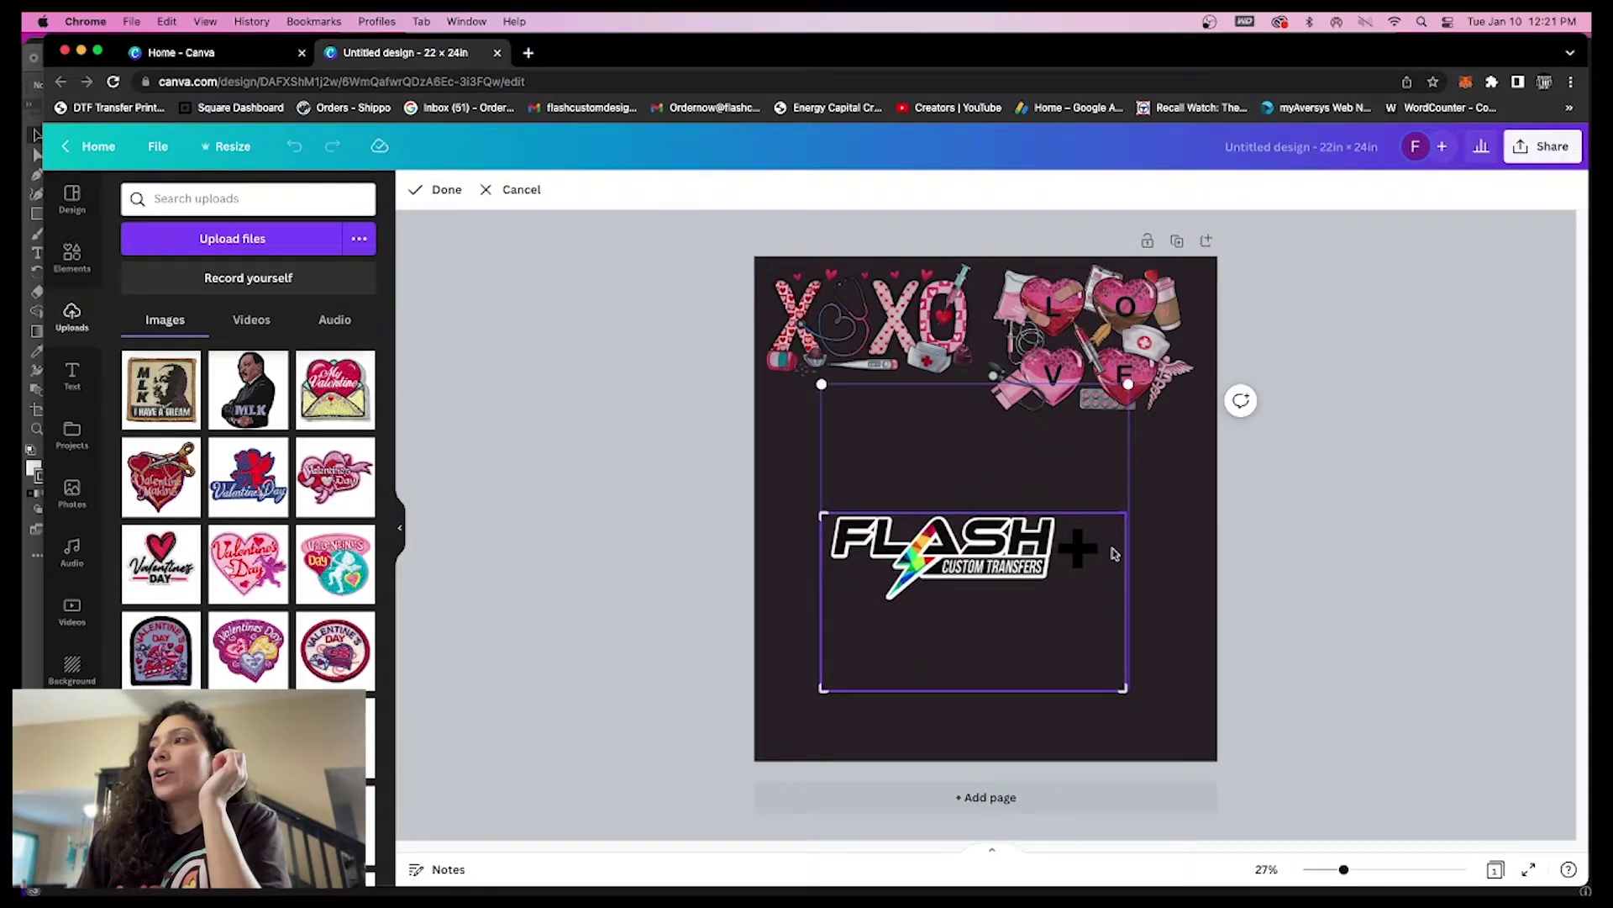
{"action": "left_click", "coordinate": [1173, 581]}
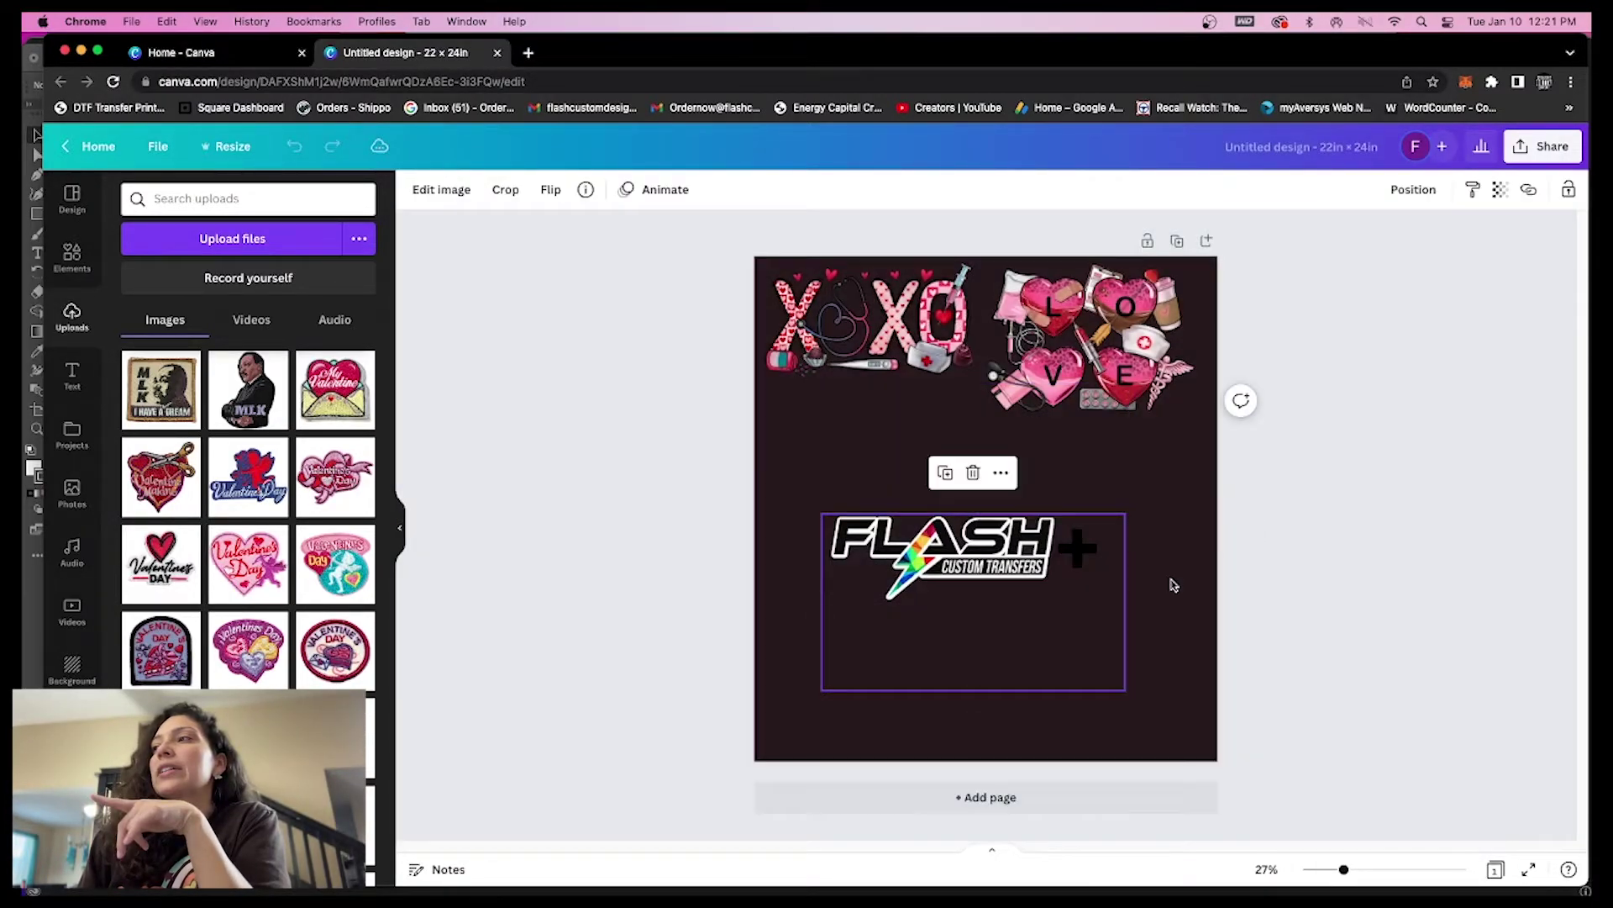
Step: Delete the FLASH+ logo and add the Teaching Fills My Heart design, about 10.5 × 9 in, on the right
{"action": "key", "text": "Delete"}
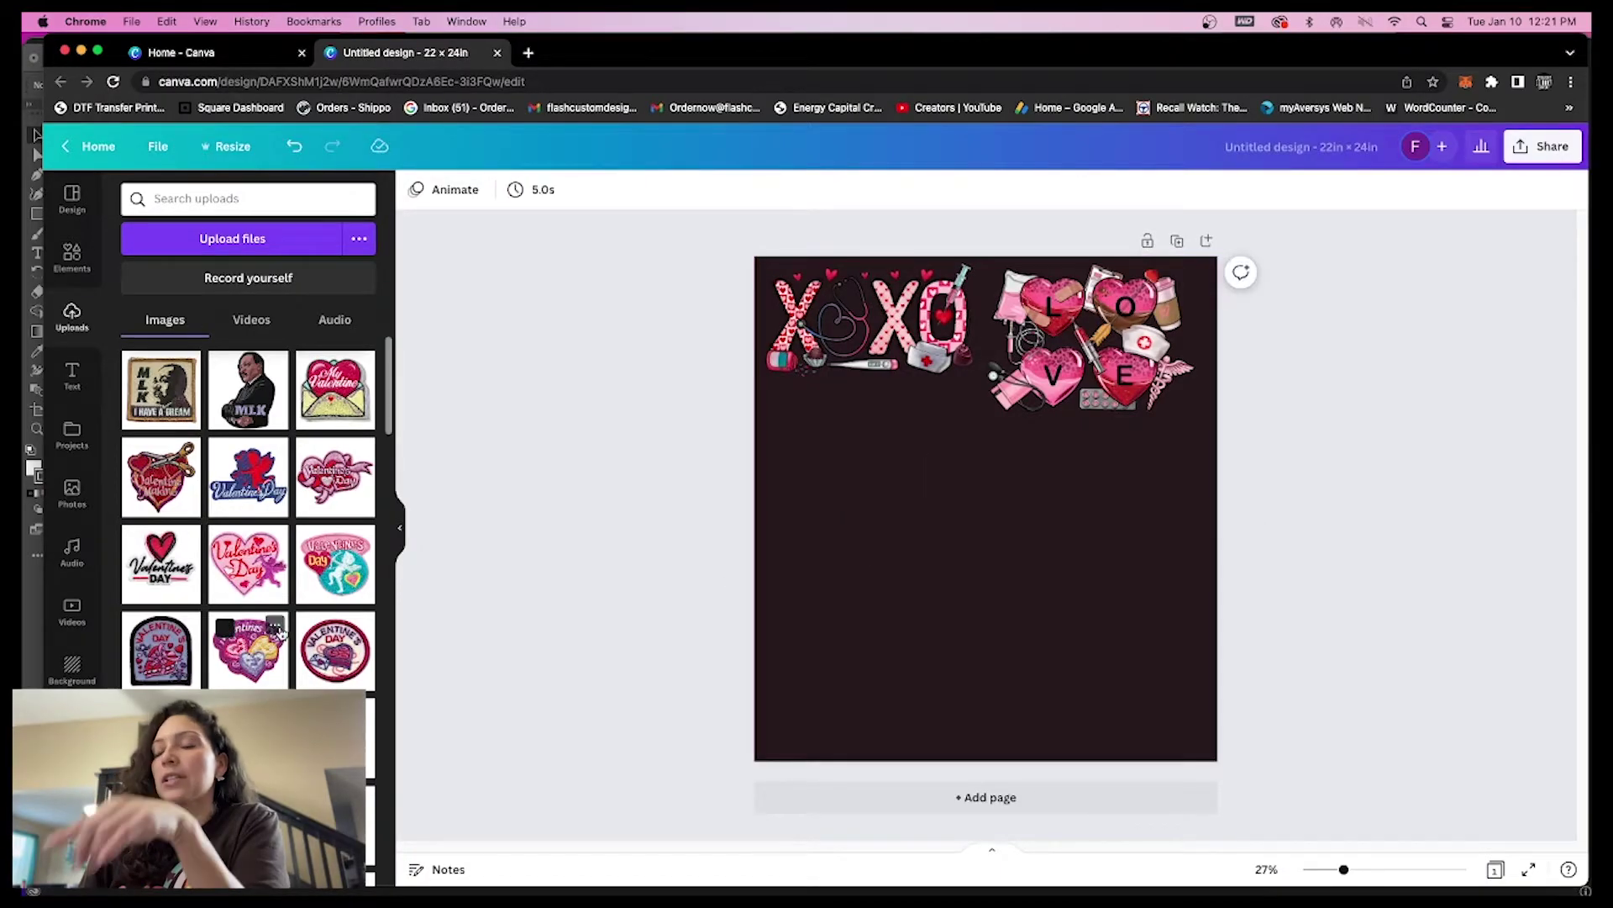
{"action": "scroll", "coordinate": [278, 628], "scroll_direction": "down", "scroll_amount": 10}
{"action": "scroll", "coordinate": [278, 629], "scroll_direction": "down", "scroll_amount": 10}
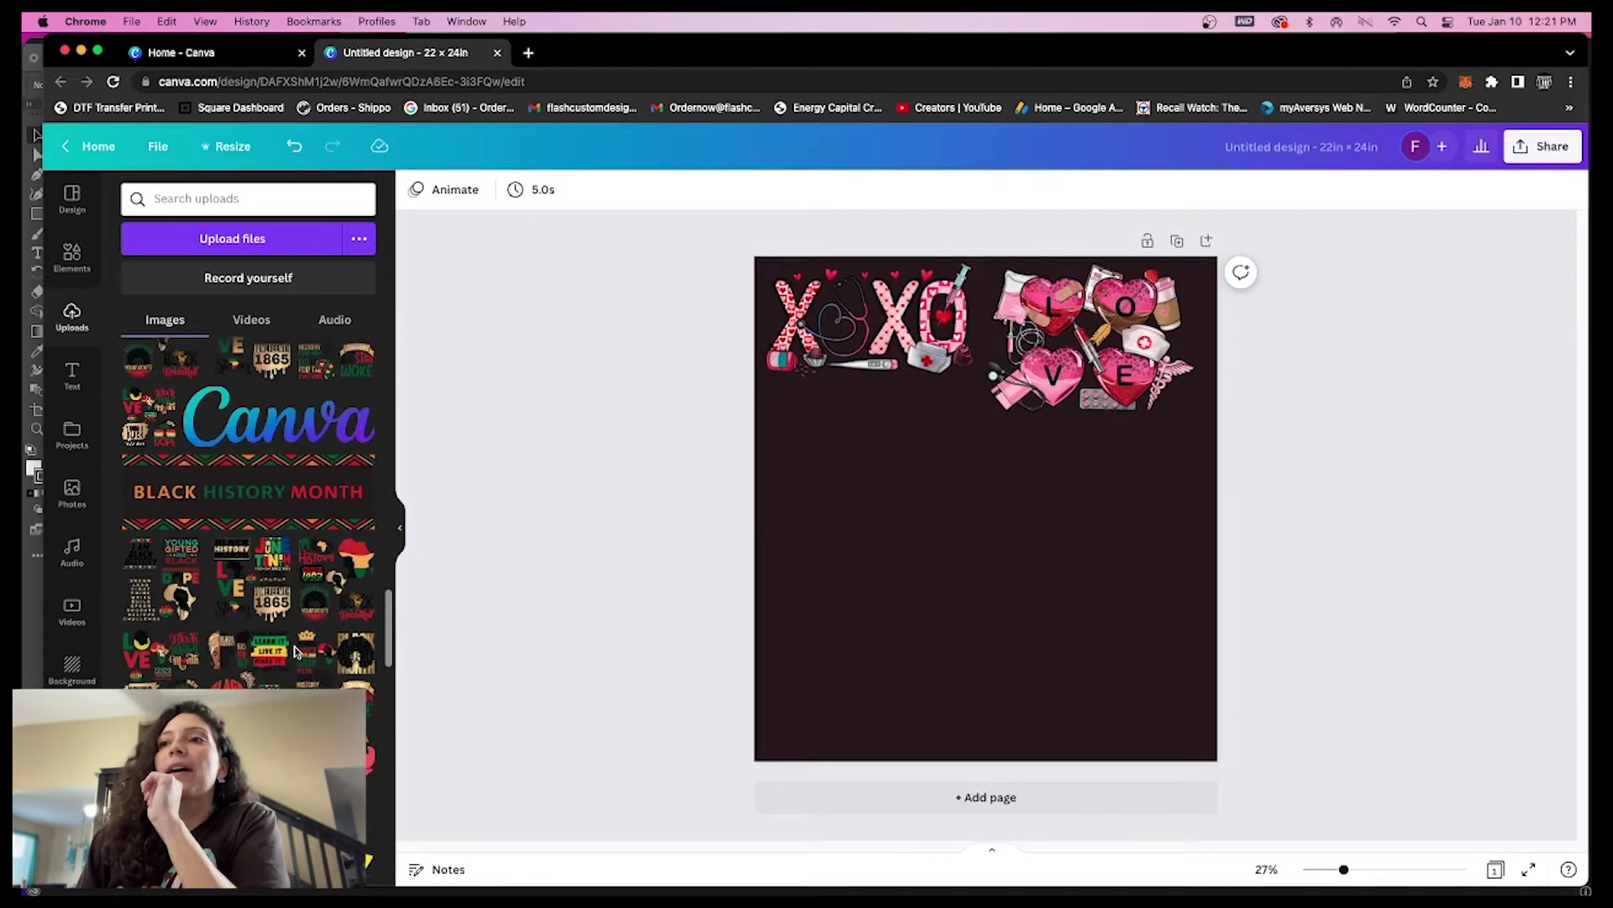
{"action": "left_click", "coordinate": [307, 635]}
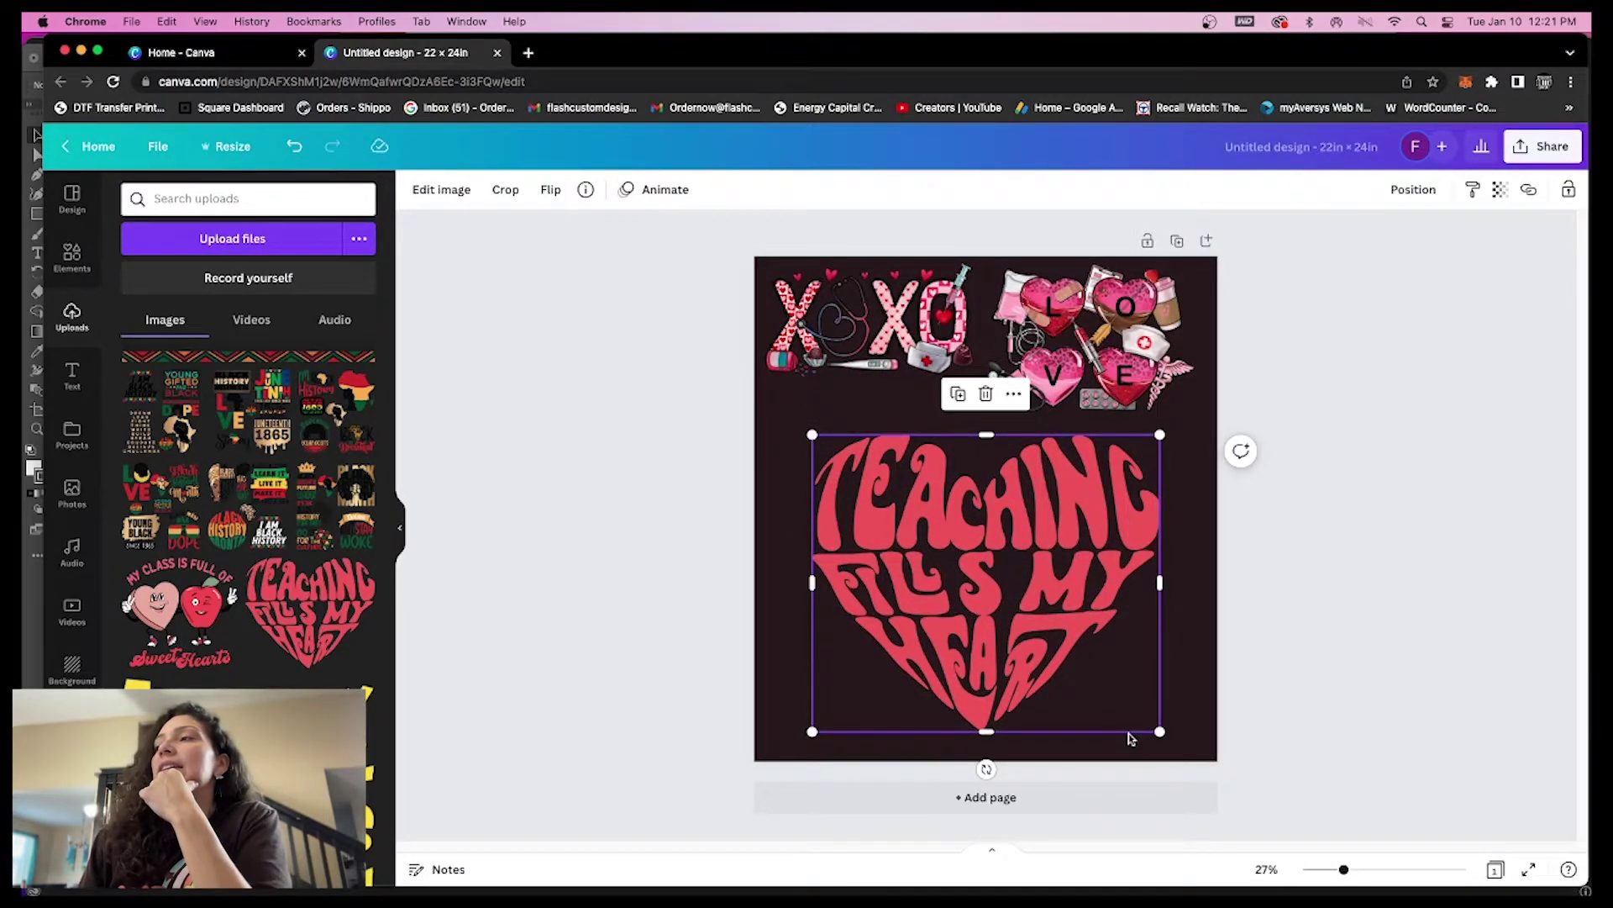
{"action": "left_click_drag", "start_coordinate": [1154, 726], "coordinate": [1038, 597]}
{"action": "left_click_drag", "start_coordinate": [915, 573], "coordinate": [1096, 568]}
Step: Add the My Class Is Full of Sweet Hearts design and shrink it to about 3 in
{"action": "left_click", "coordinate": [179, 609]}
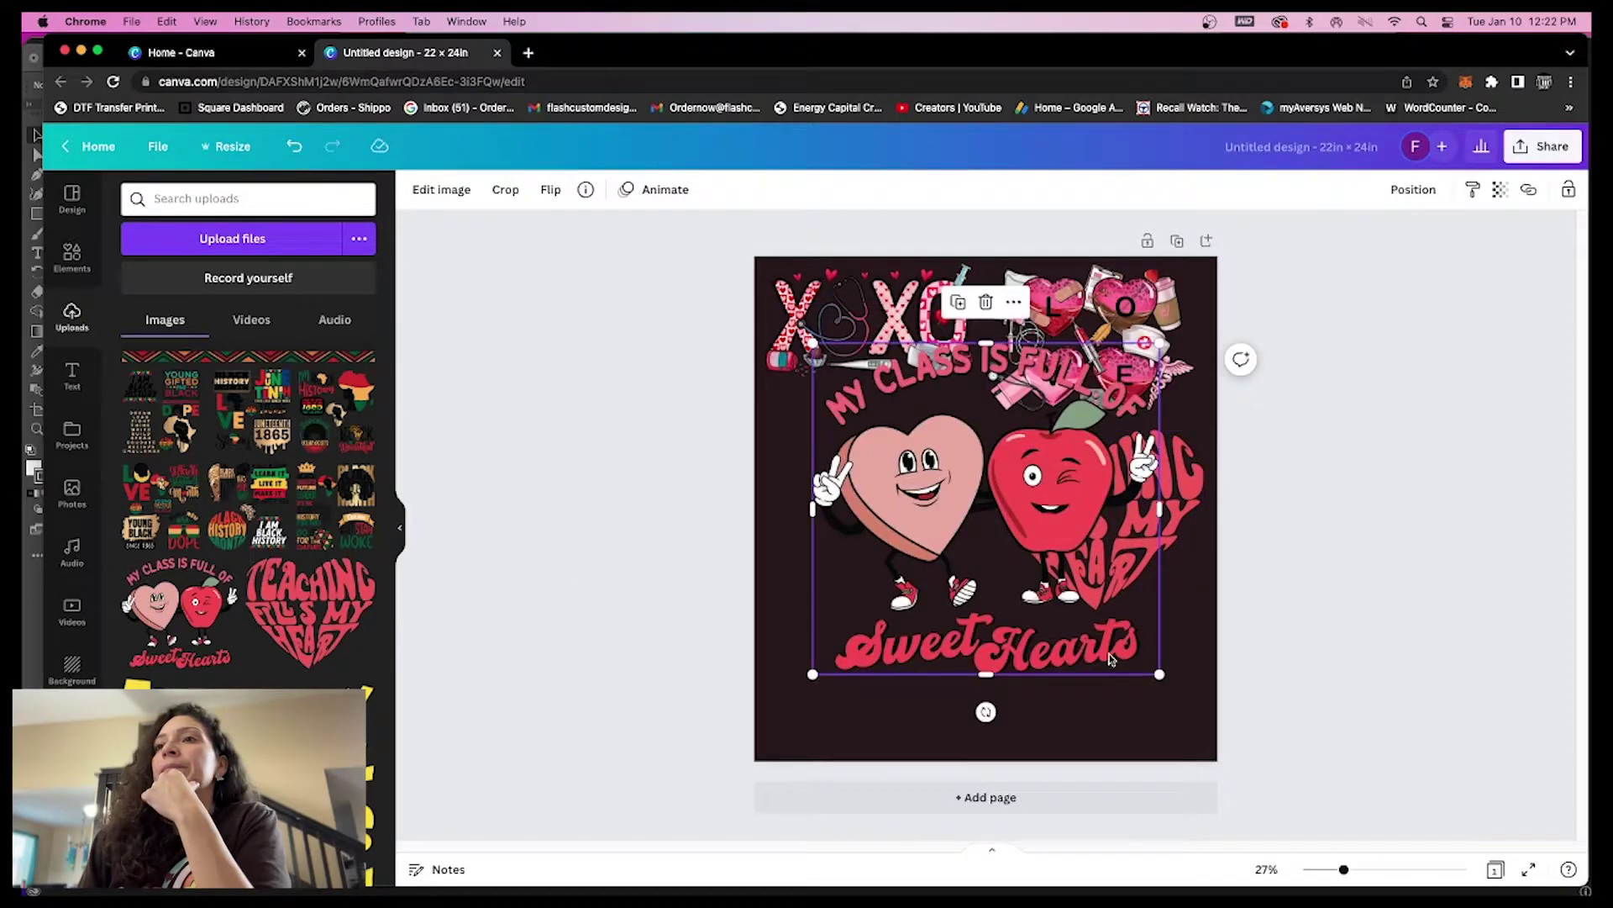
{"action": "left_click_drag", "start_coordinate": [915, 556], "coordinate": [887, 631]}
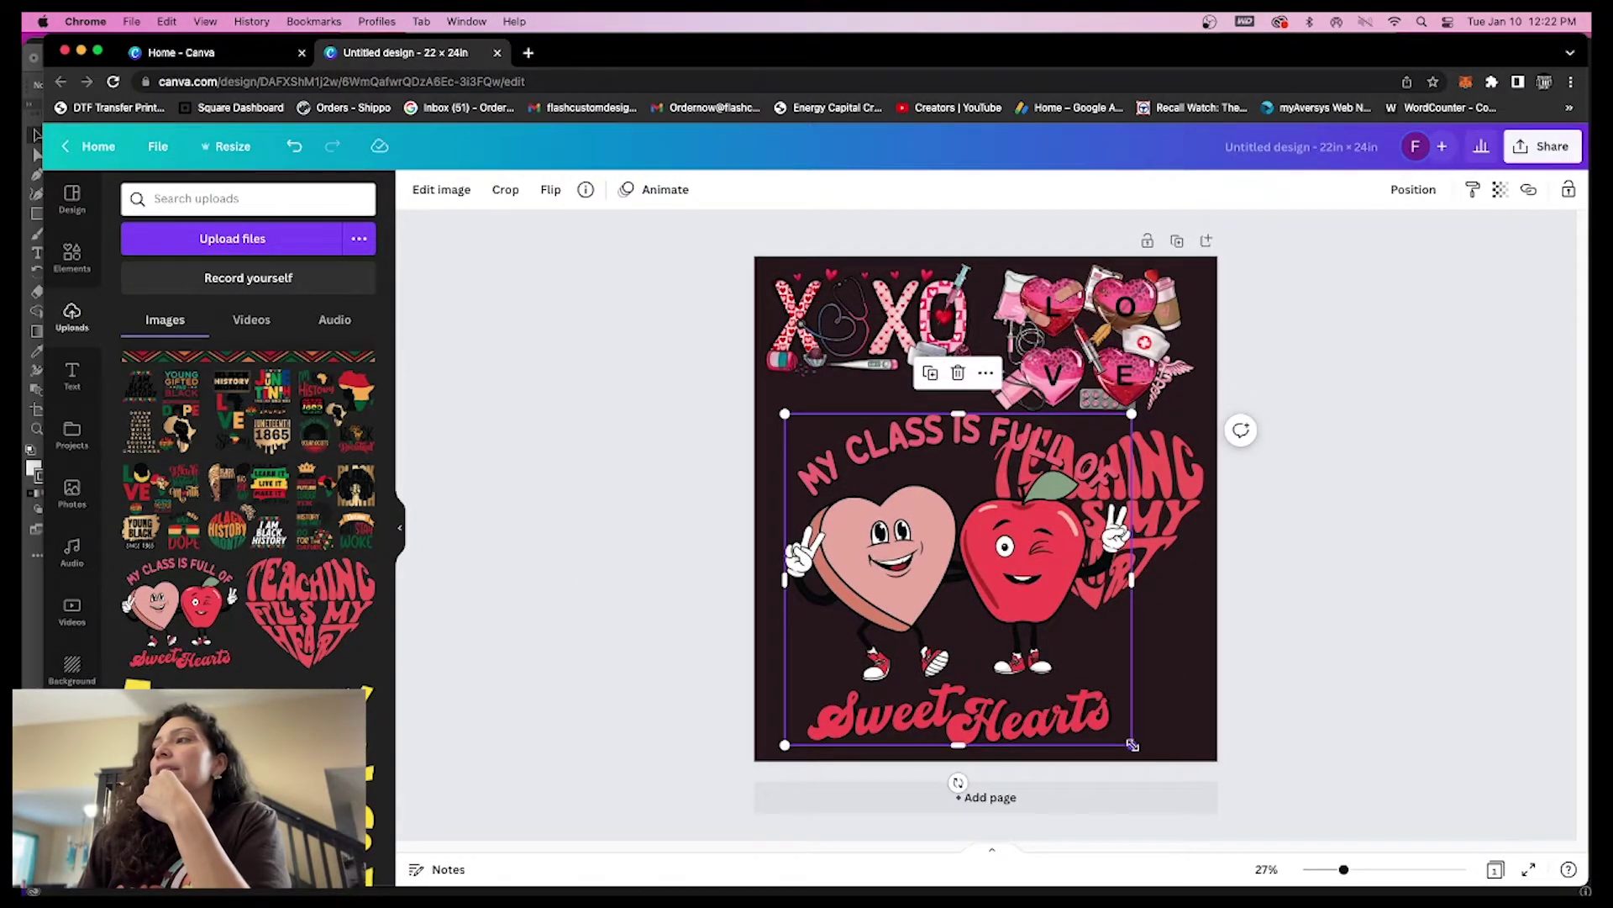
{"action": "left_click_drag", "start_coordinate": [1132, 749], "coordinate": [1000, 606]}
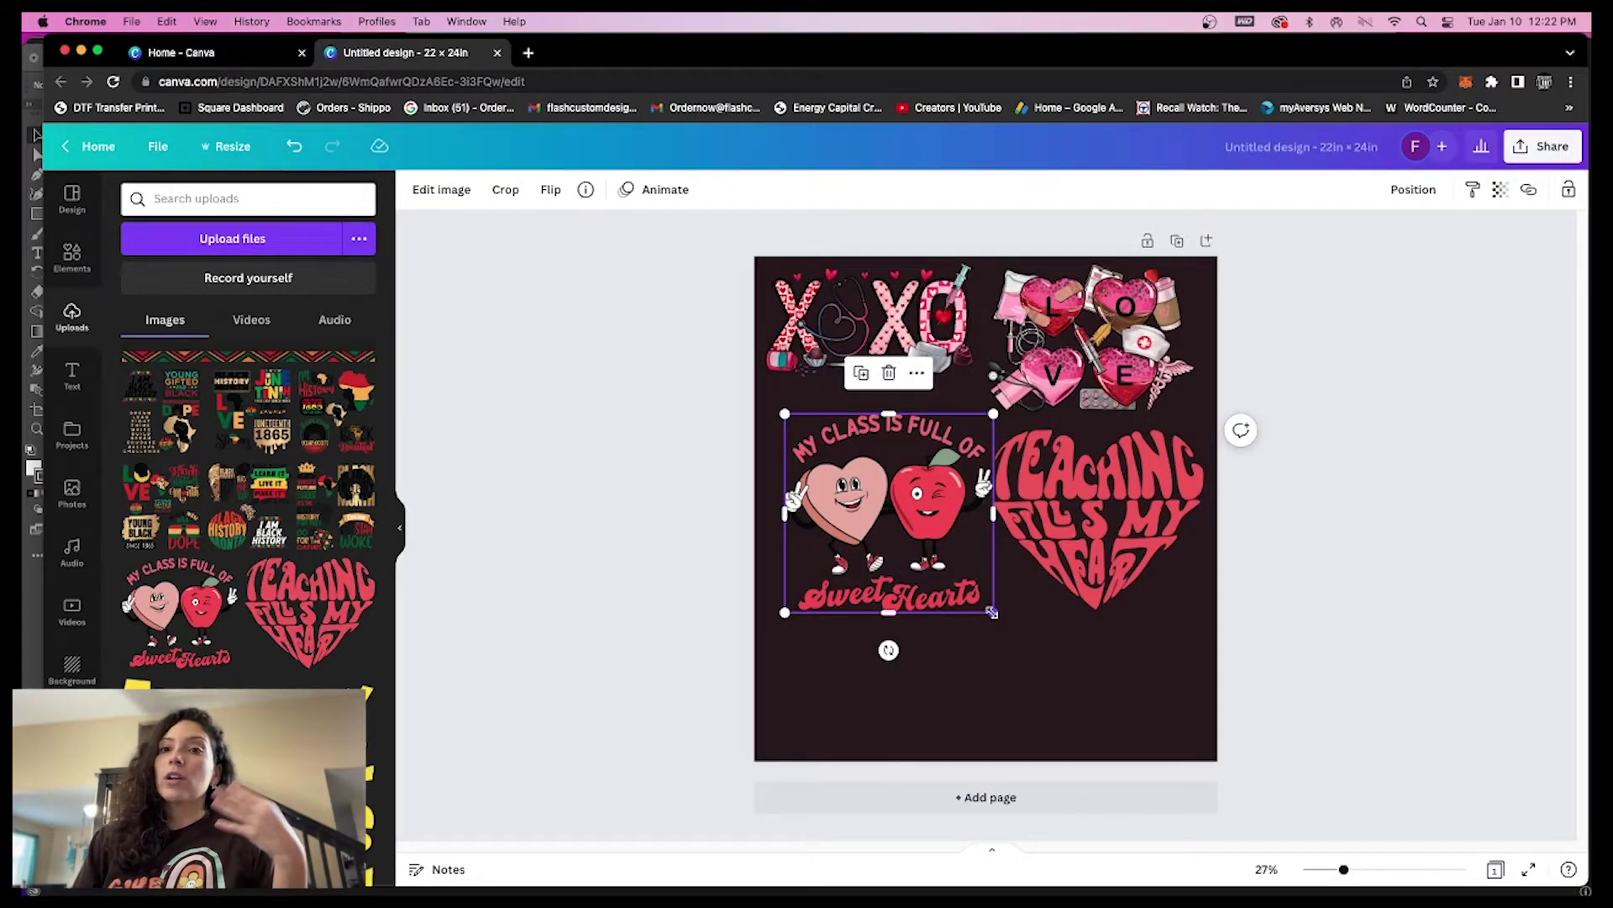
{"action": "left_click_drag", "start_coordinate": [993, 612], "coordinate": [1170, 658]}
Step: Add the One Loved Teacher design, shrink it to about 10 × 7.4 in, below XOXO
{"action": "scroll", "coordinate": [290, 668], "scroll_direction": "down", "scroll_amount": 10}
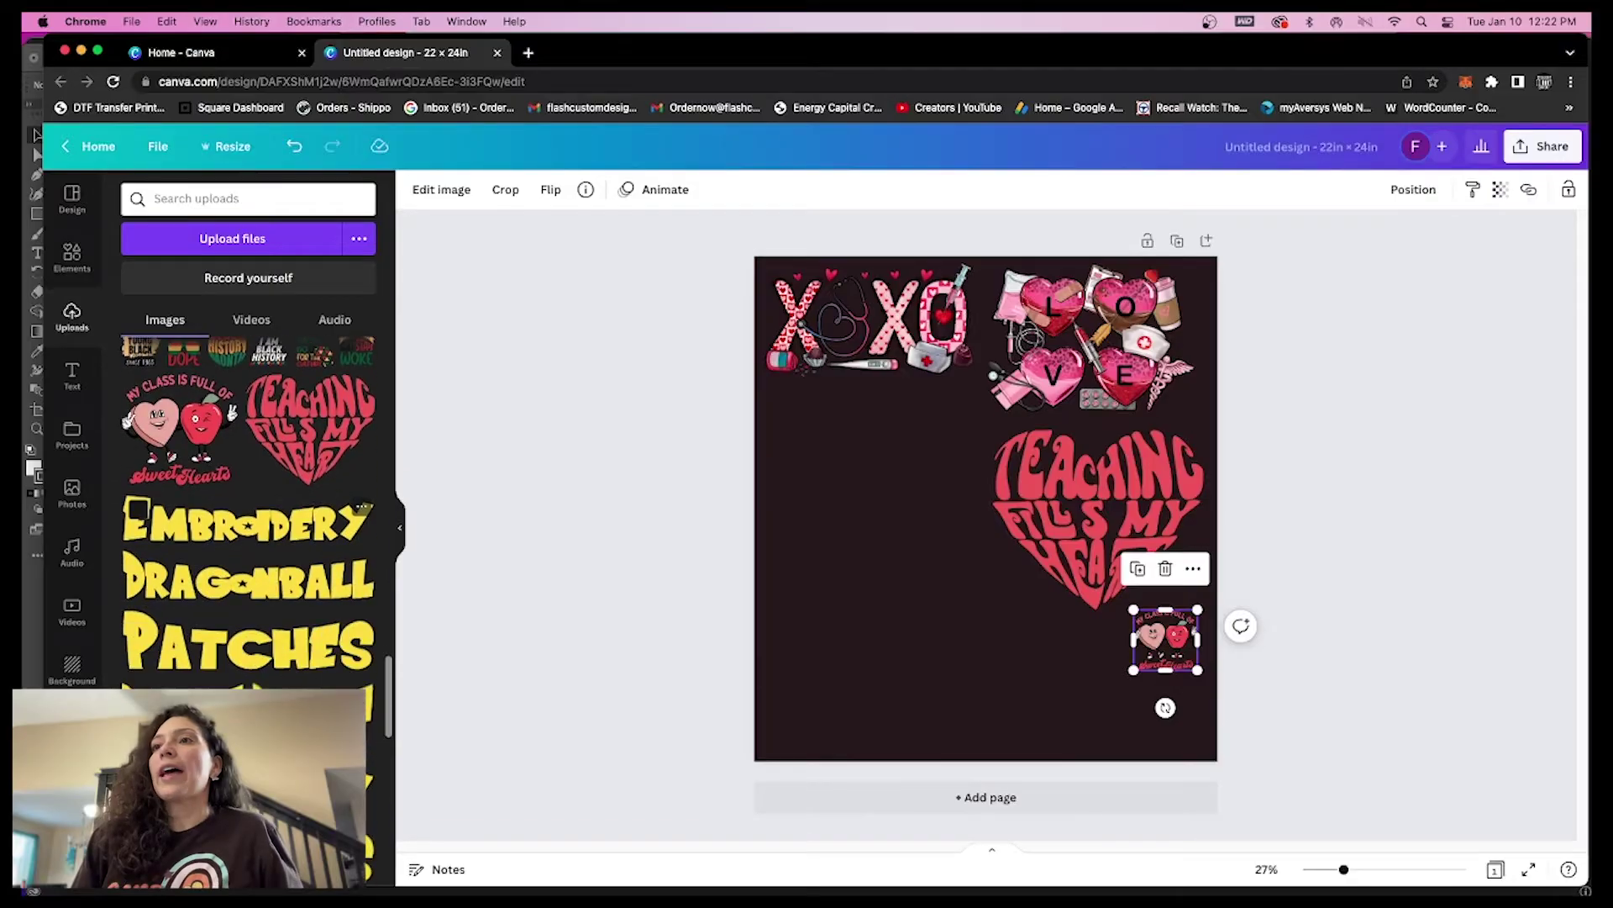
{"action": "scroll", "coordinate": [290, 668], "scroll_direction": "down", "scroll_amount": 10}
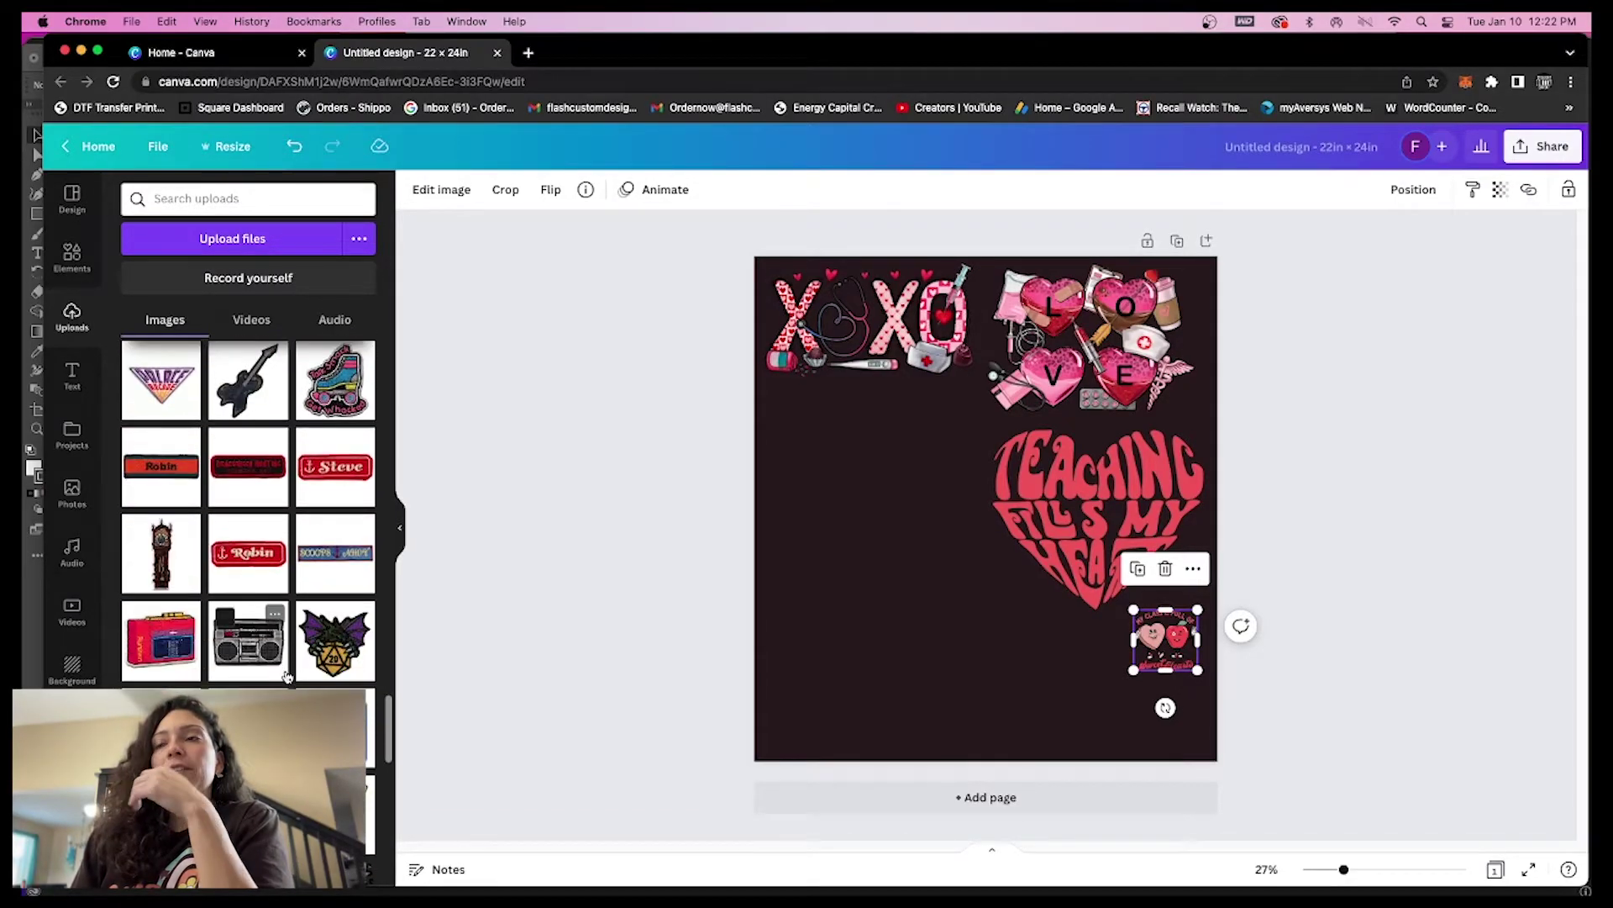
{"action": "scroll", "coordinate": [240, 670], "scroll_direction": "down", "scroll_amount": 10}
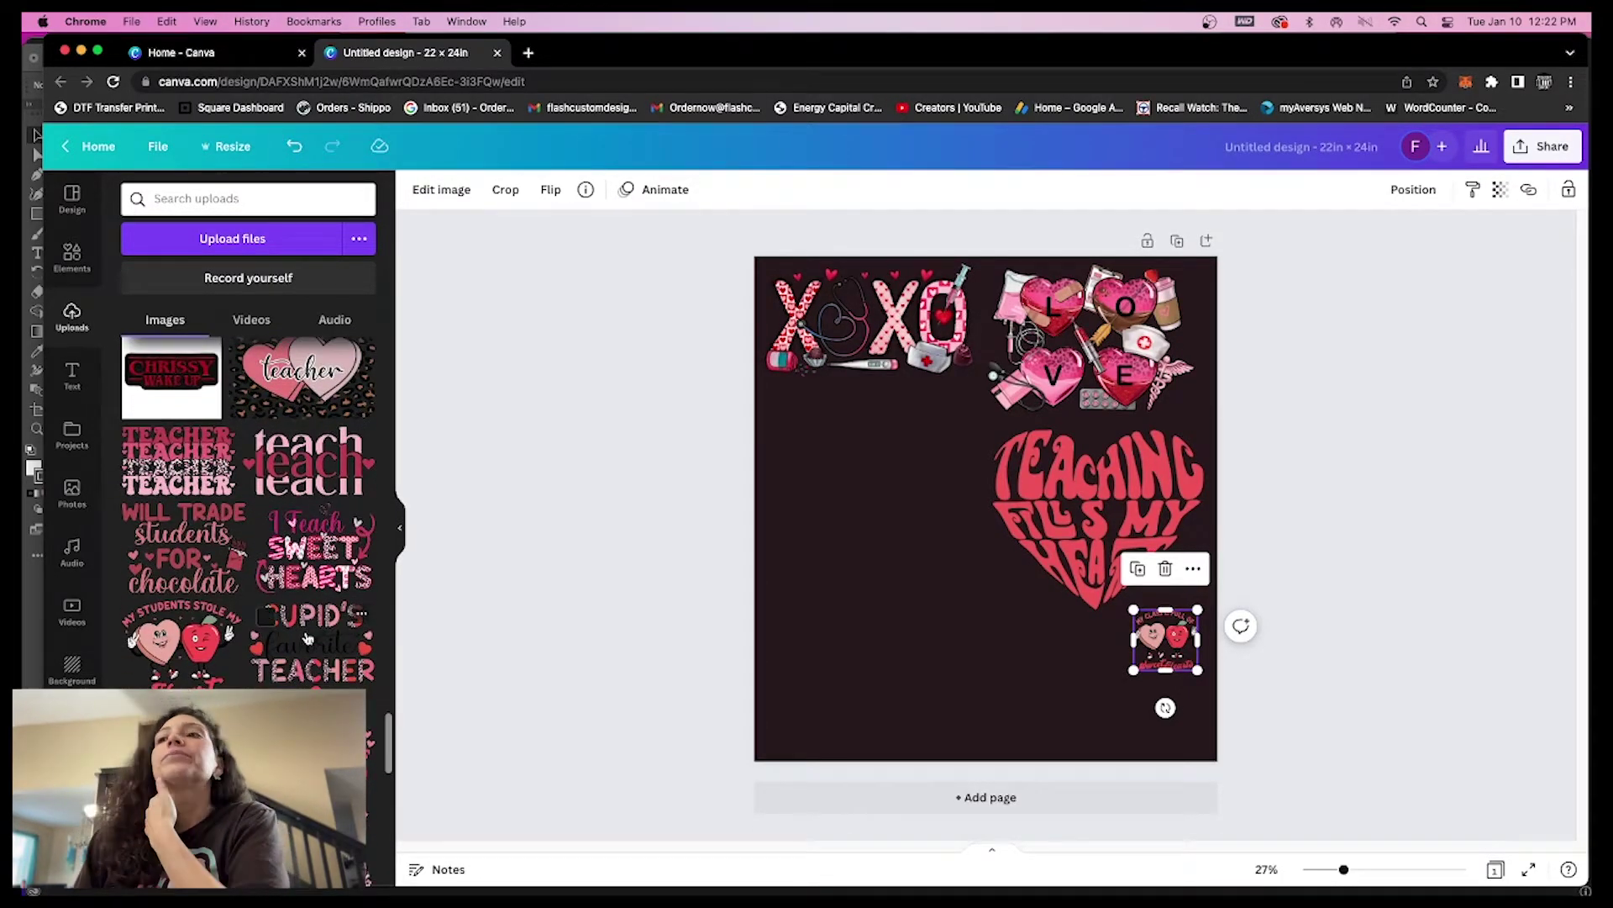
{"action": "scroll", "coordinate": [239, 670], "scroll_direction": "down", "scroll_amount": 1}
{"action": "left_click", "coordinate": [244, 706]}
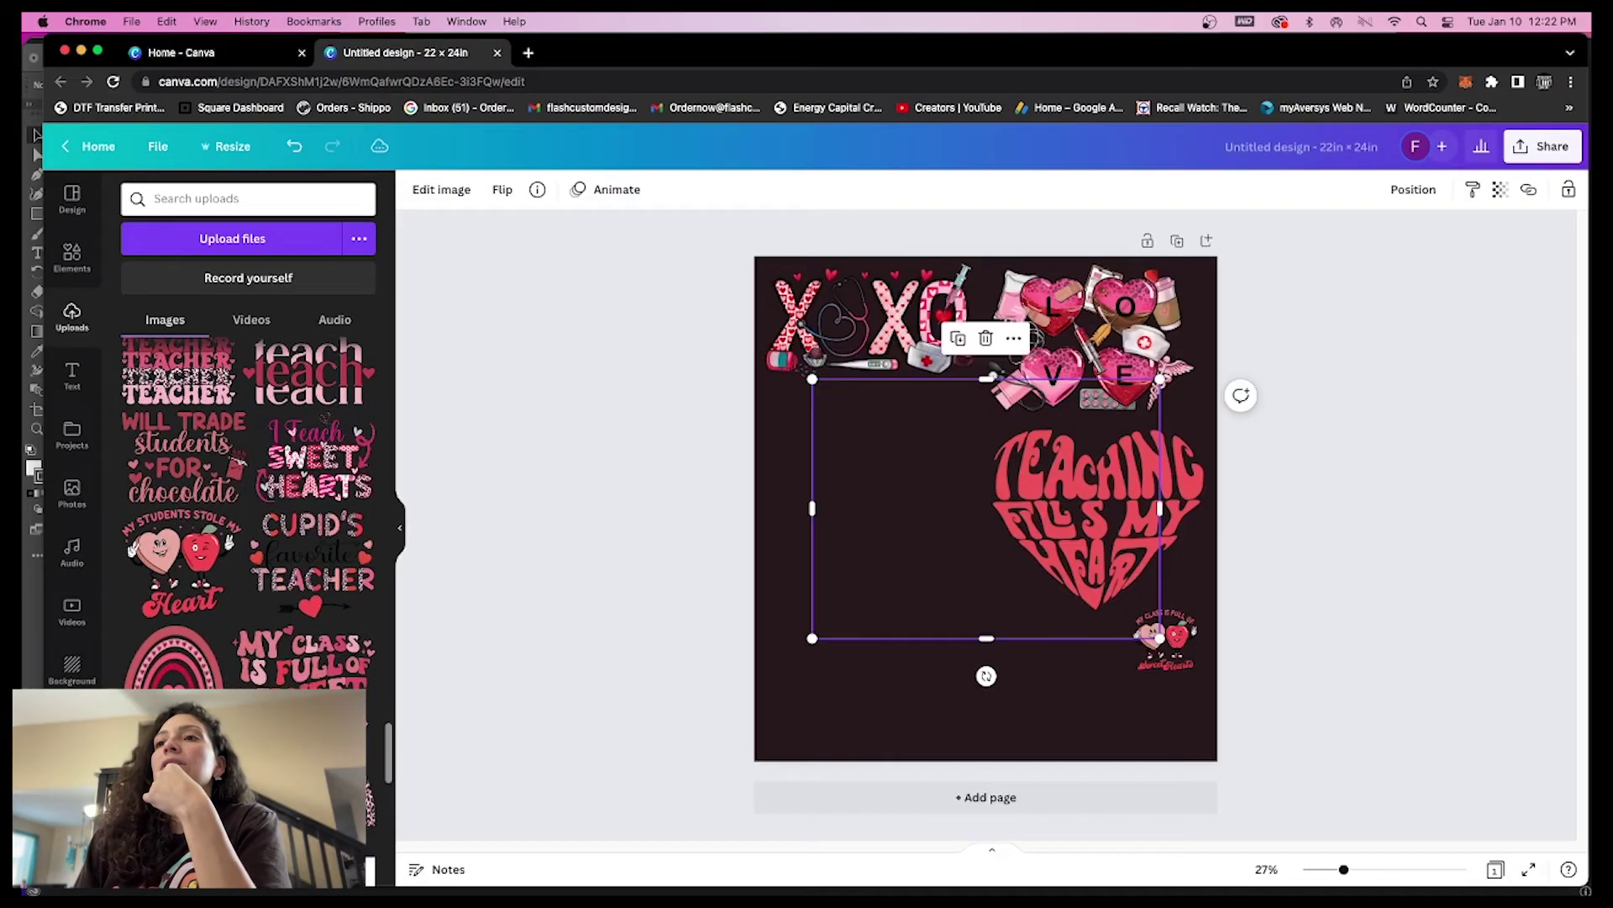
{"action": "left_click_drag", "start_coordinate": [1003, 618], "coordinate": [983, 691]}
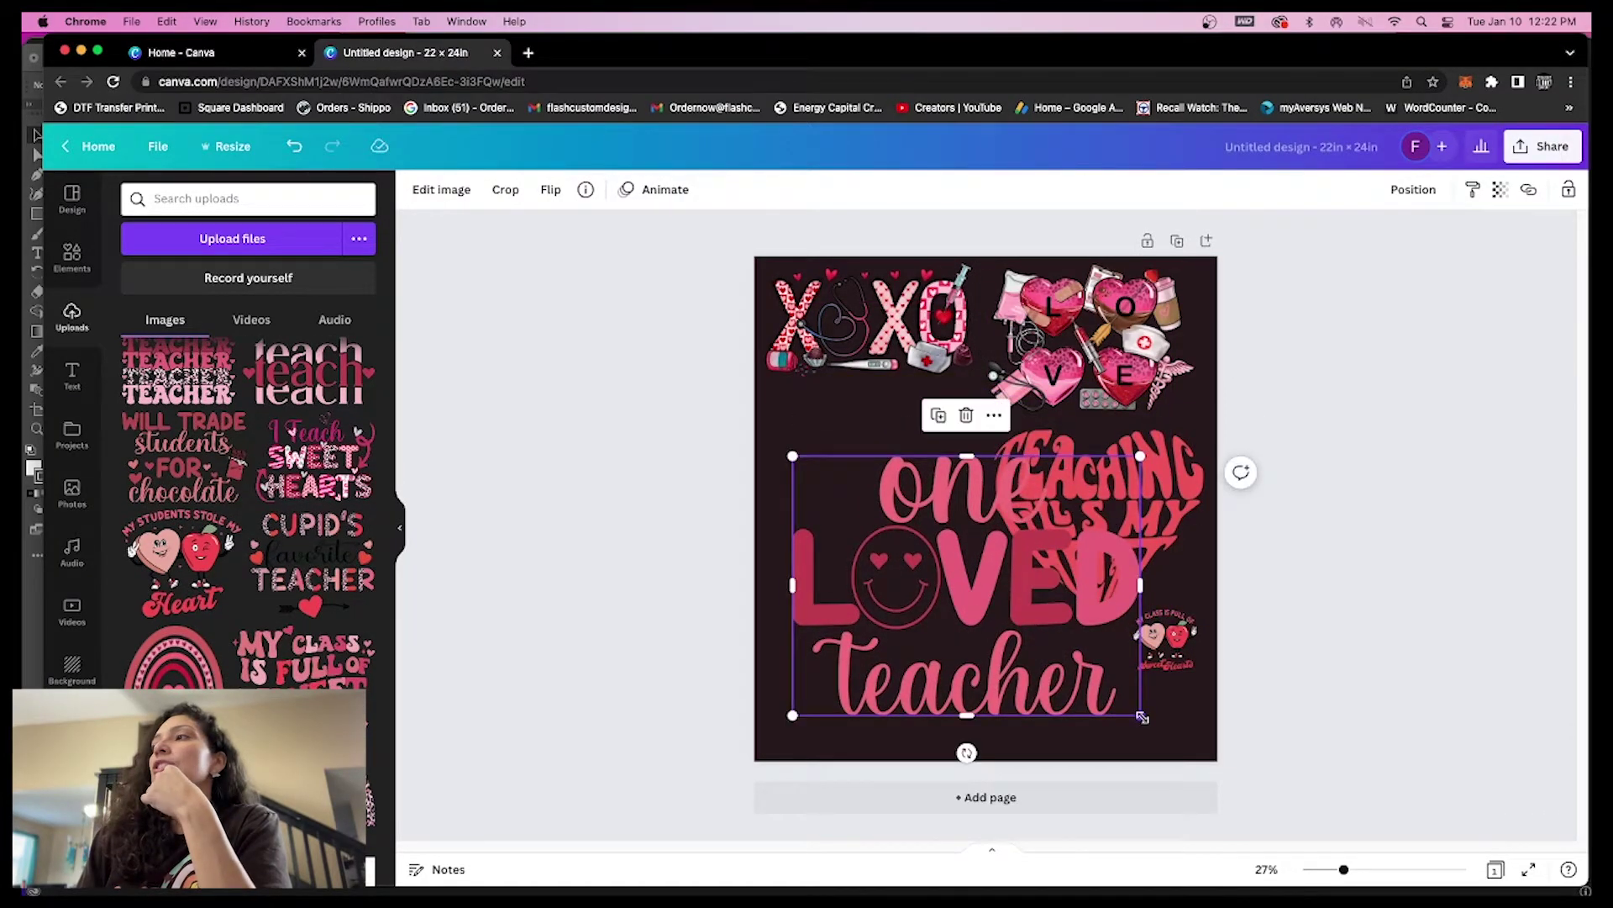
{"action": "left_click_drag", "start_coordinate": [1141, 706], "coordinate": [911, 503]}
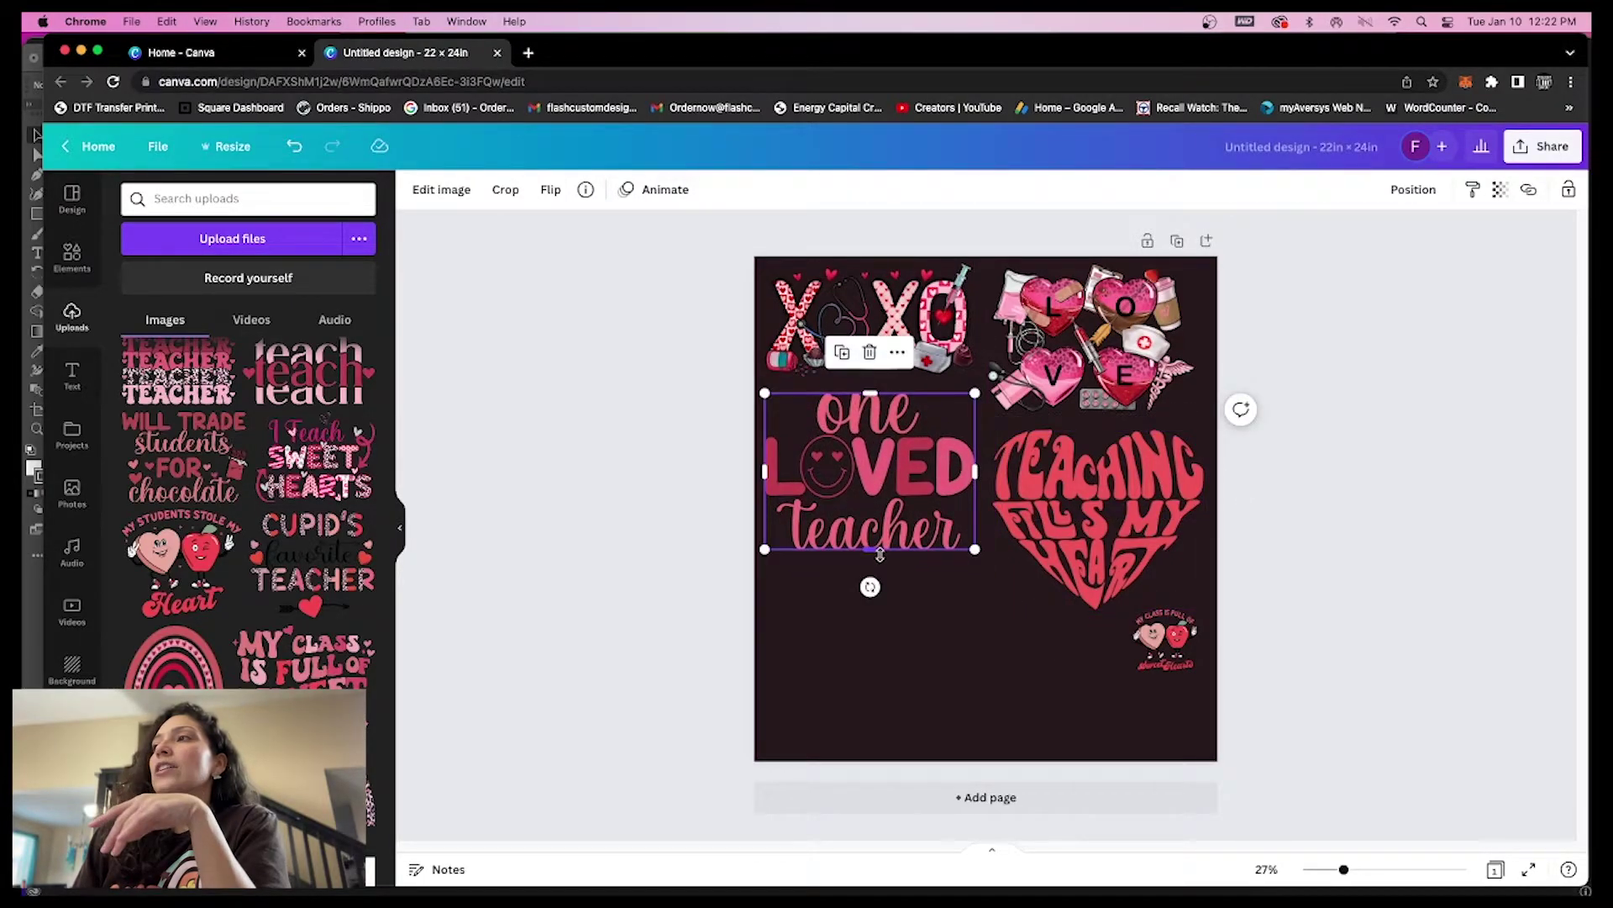
{"action": "scroll", "coordinate": [235, 588], "scroll_direction": "down", "scroll_amount": 2}
{"action": "scroll", "coordinate": [248, 512], "scroll_direction": "down", "scroll_amount": 2}
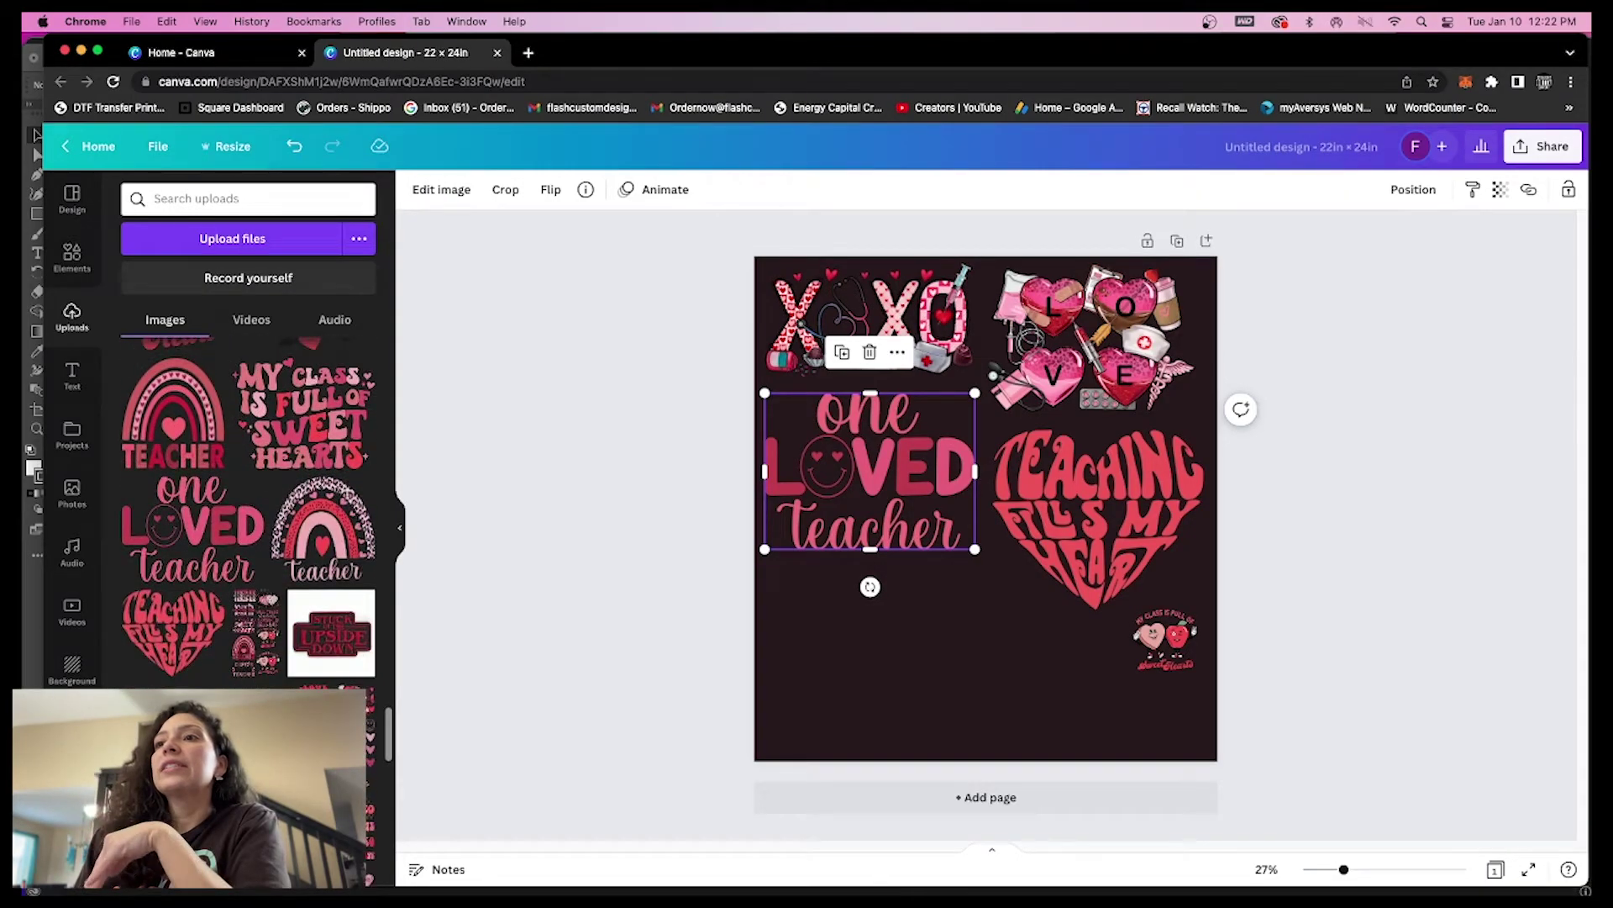
Step: Add the leopard rainbow Teacher design, shrink it, rotate it sideways, and align it bottom-left
{"action": "left_click", "coordinate": [330, 535]}
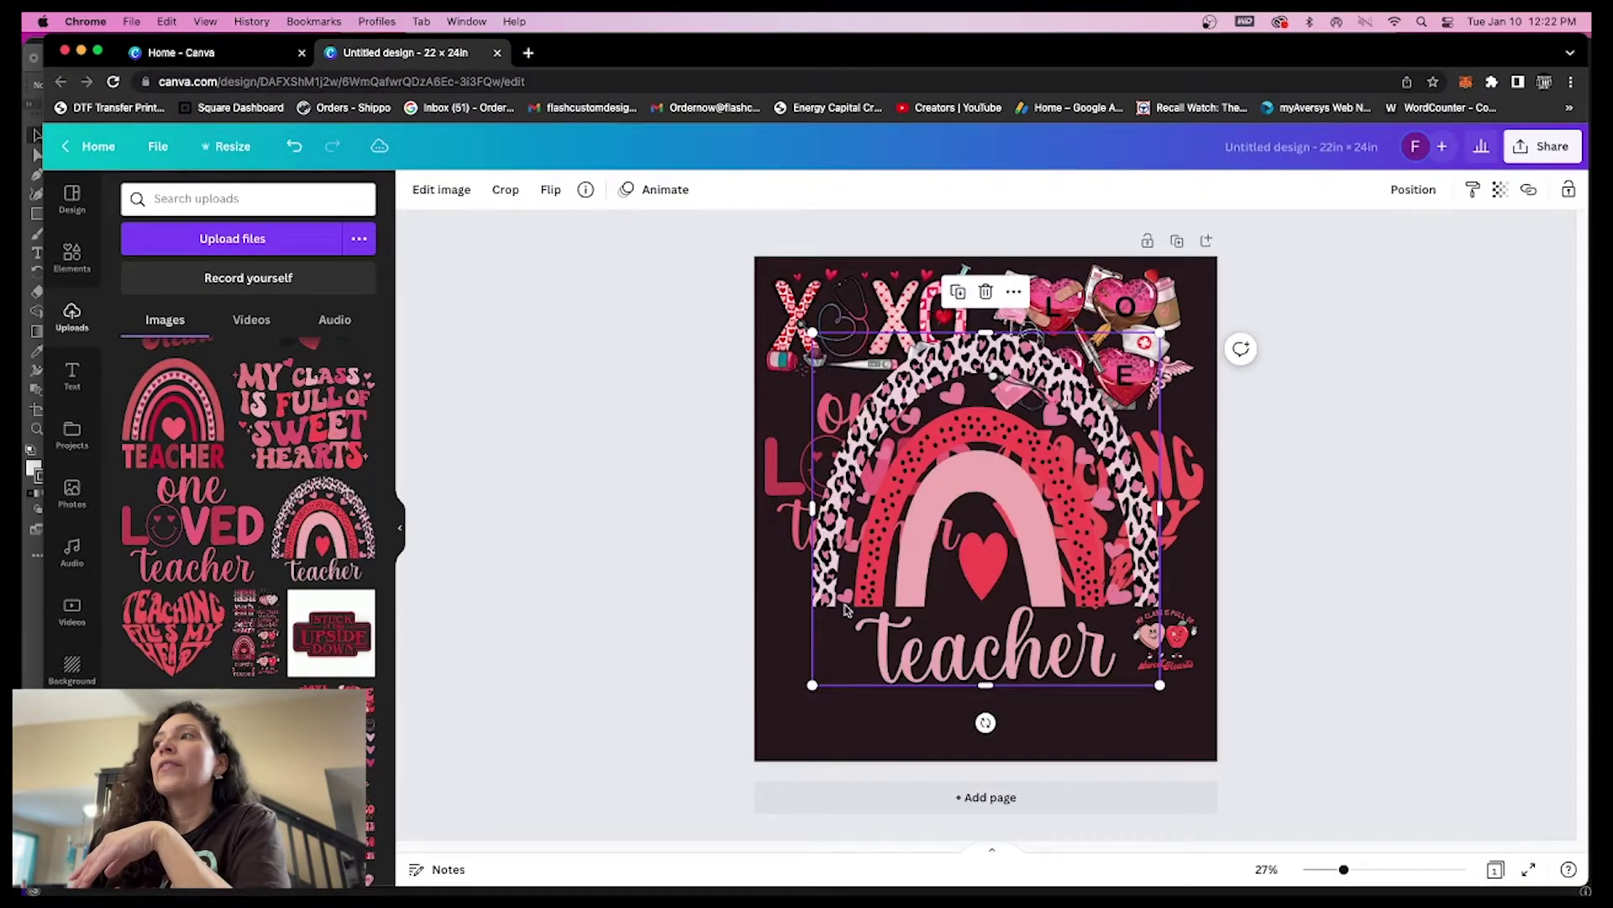
{"action": "left_click_drag", "start_coordinate": [1160, 684], "coordinate": [955, 736]}
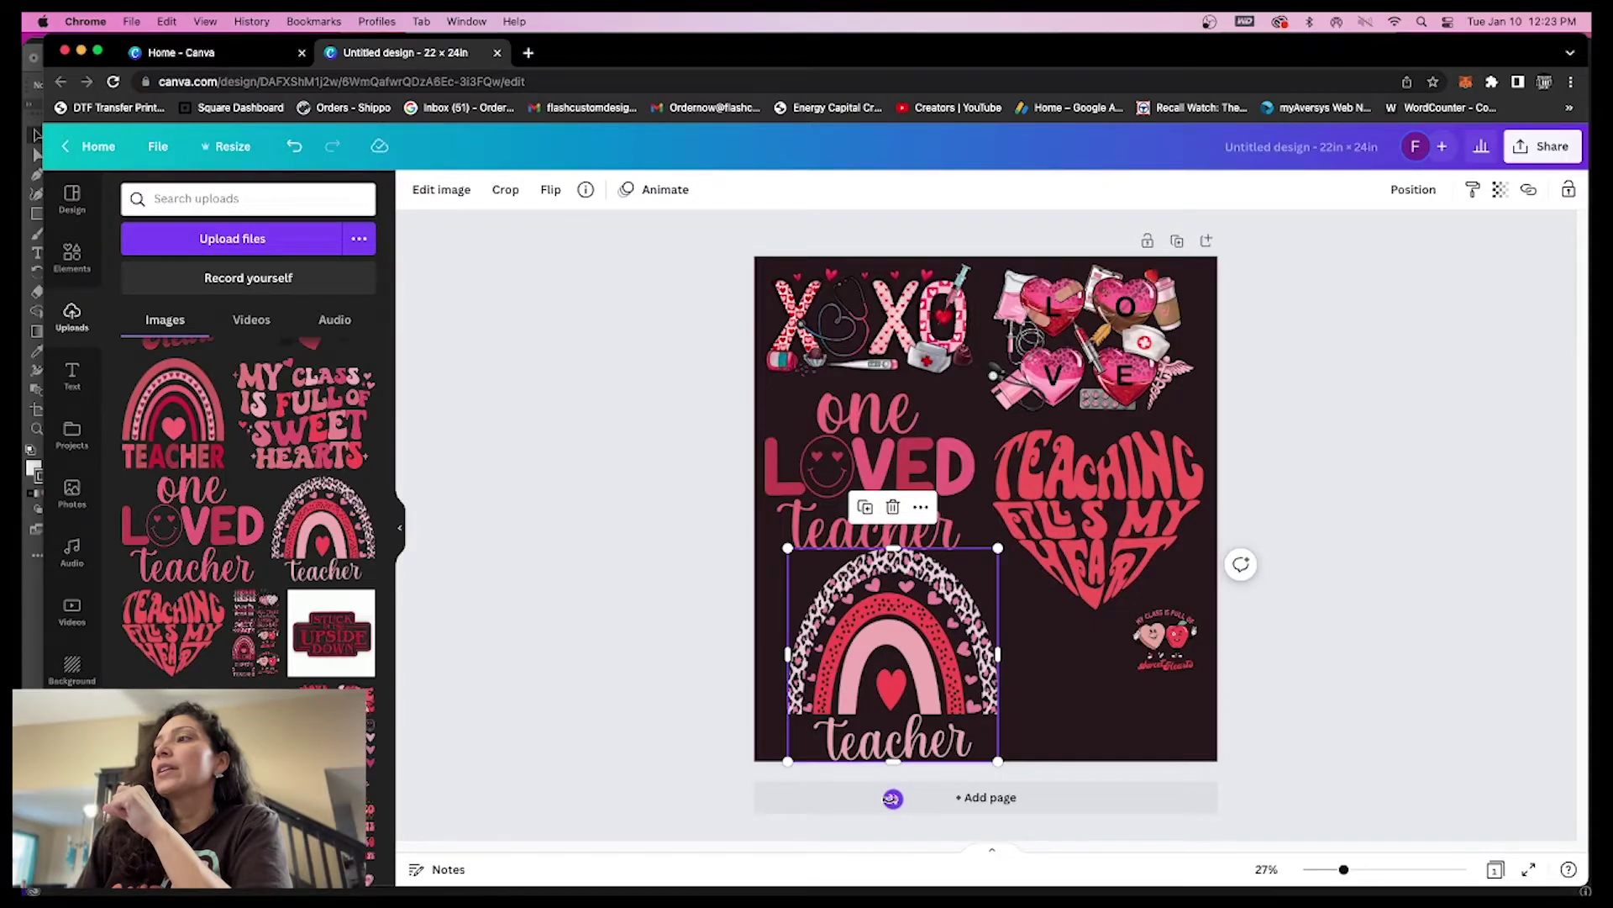
{"action": "left_click_drag", "start_coordinate": [893, 798], "coordinate": [888, 668]}
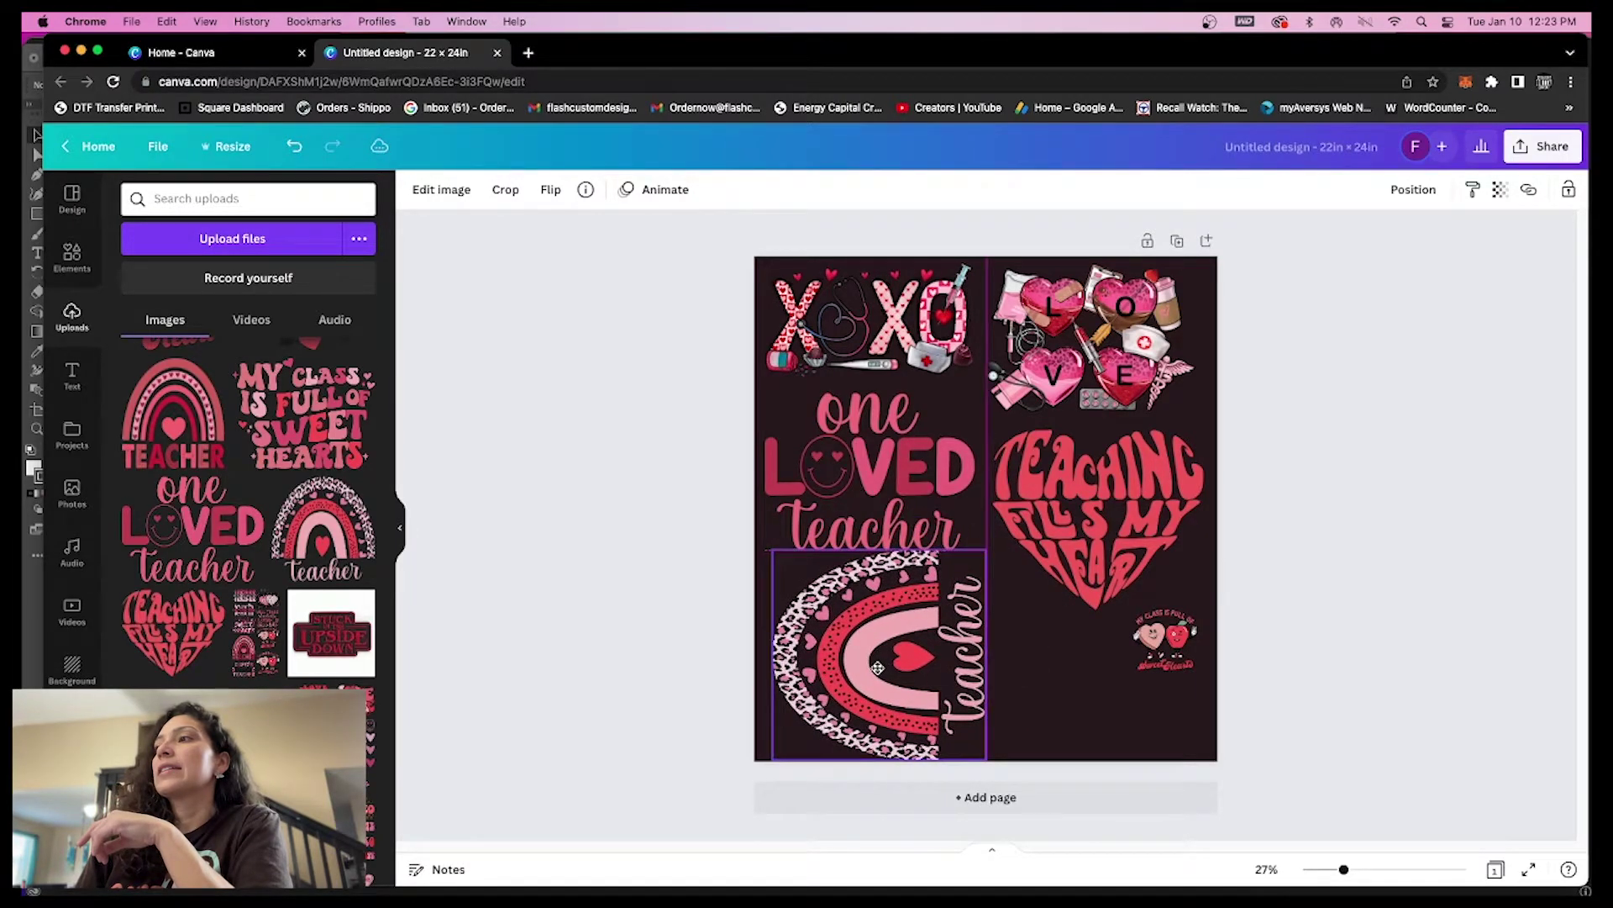
{"action": "left_click_drag", "start_coordinate": [877, 668], "coordinate": [860, 668]}
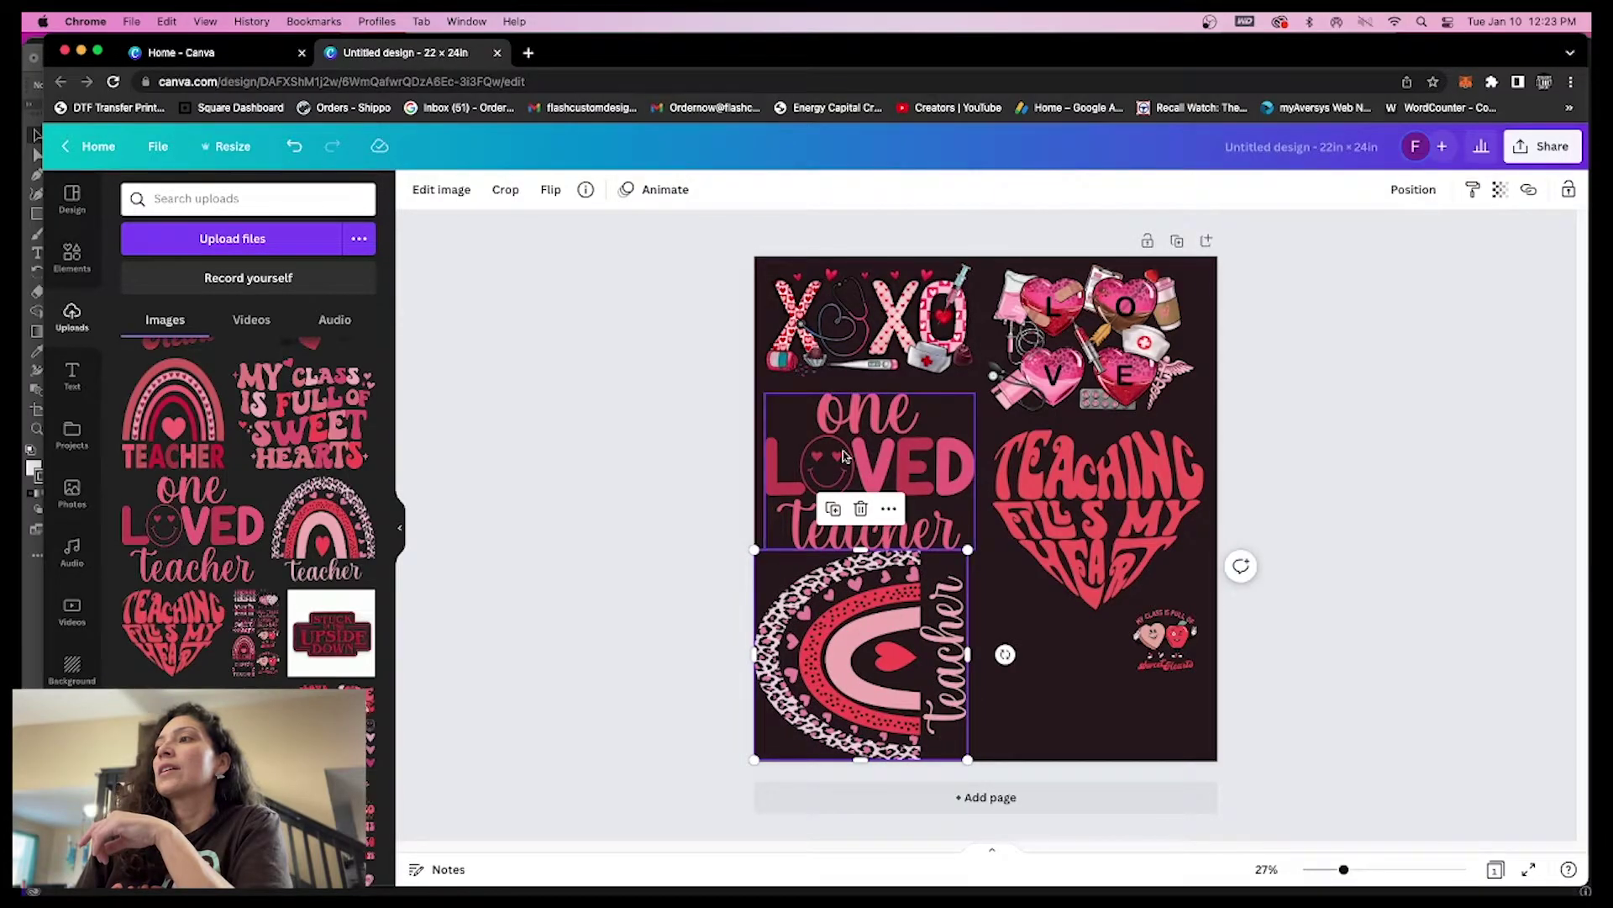
{"action": "left_click_drag", "start_coordinate": [845, 456], "coordinate": [841, 456]}
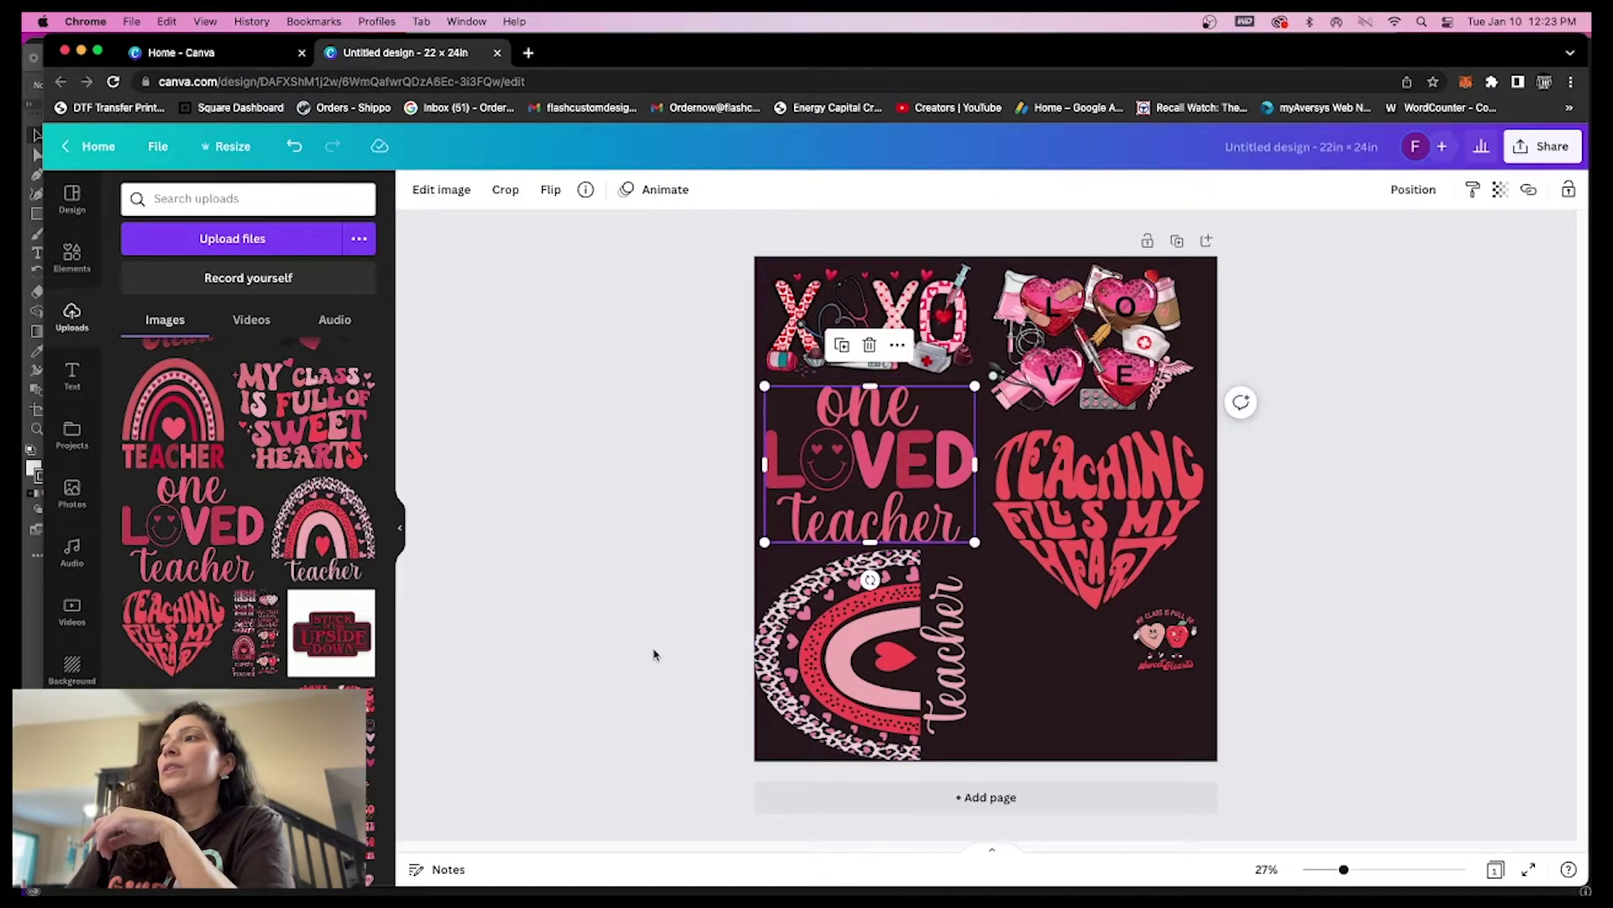
{"action": "left_click", "coordinate": [797, 660]}
{"action": "left_click_drag", "start_coordinate": [796, 660], "coordinate": [803, 660]}
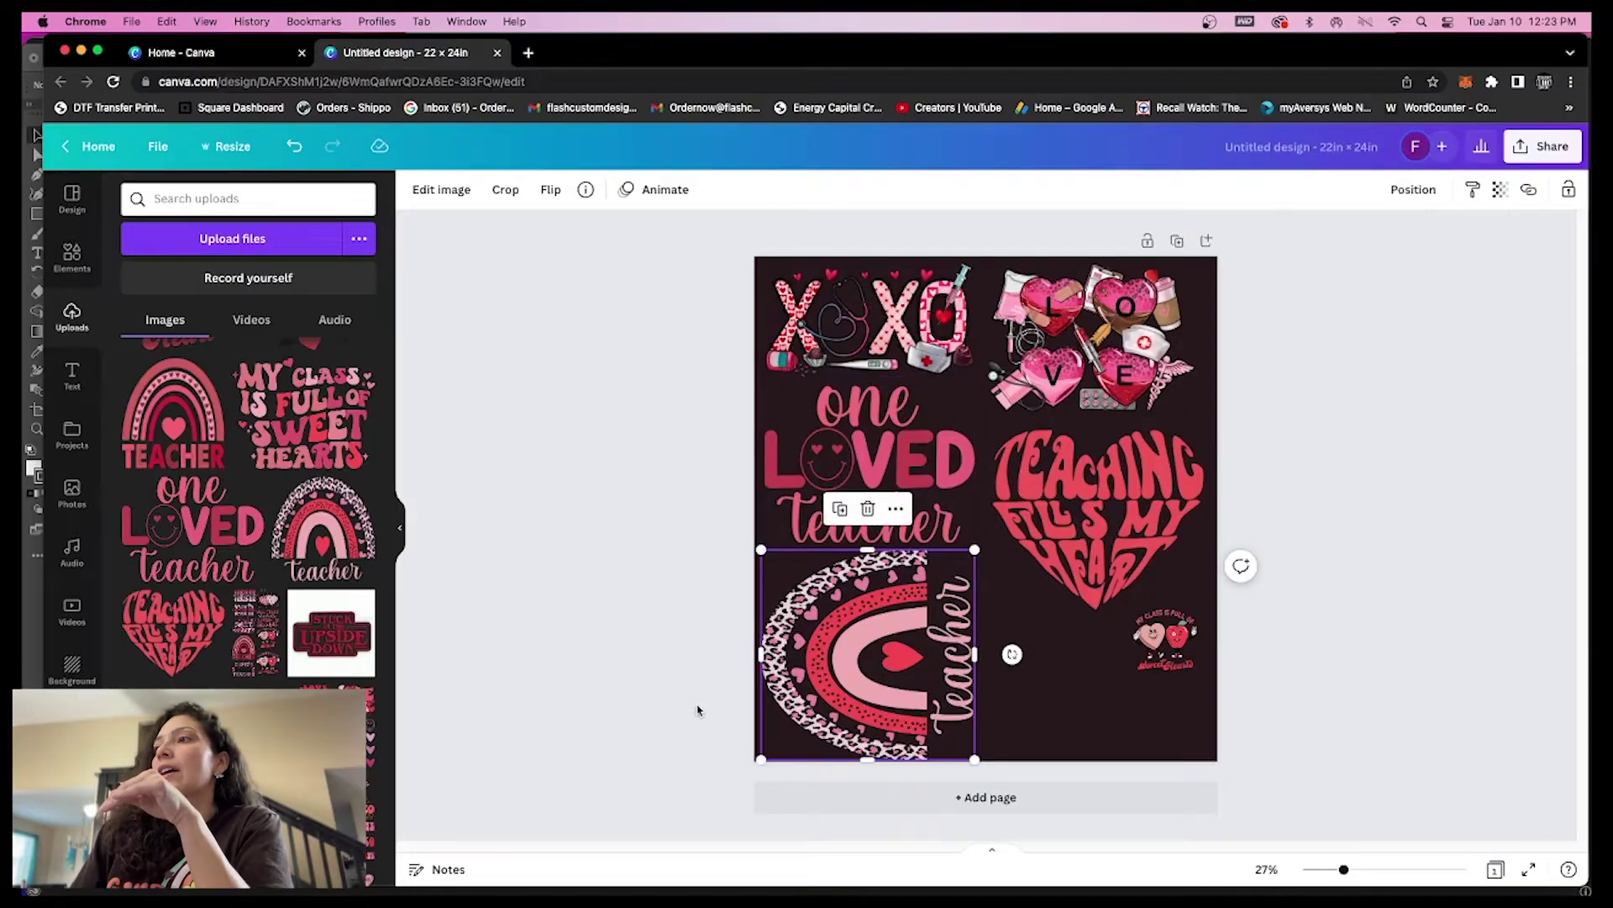
Step: Add the teach design to the sheet
{"action": "scroll", "coordinate": [247, 504], "scroll_direction": "up", "scroll_amount": 10}
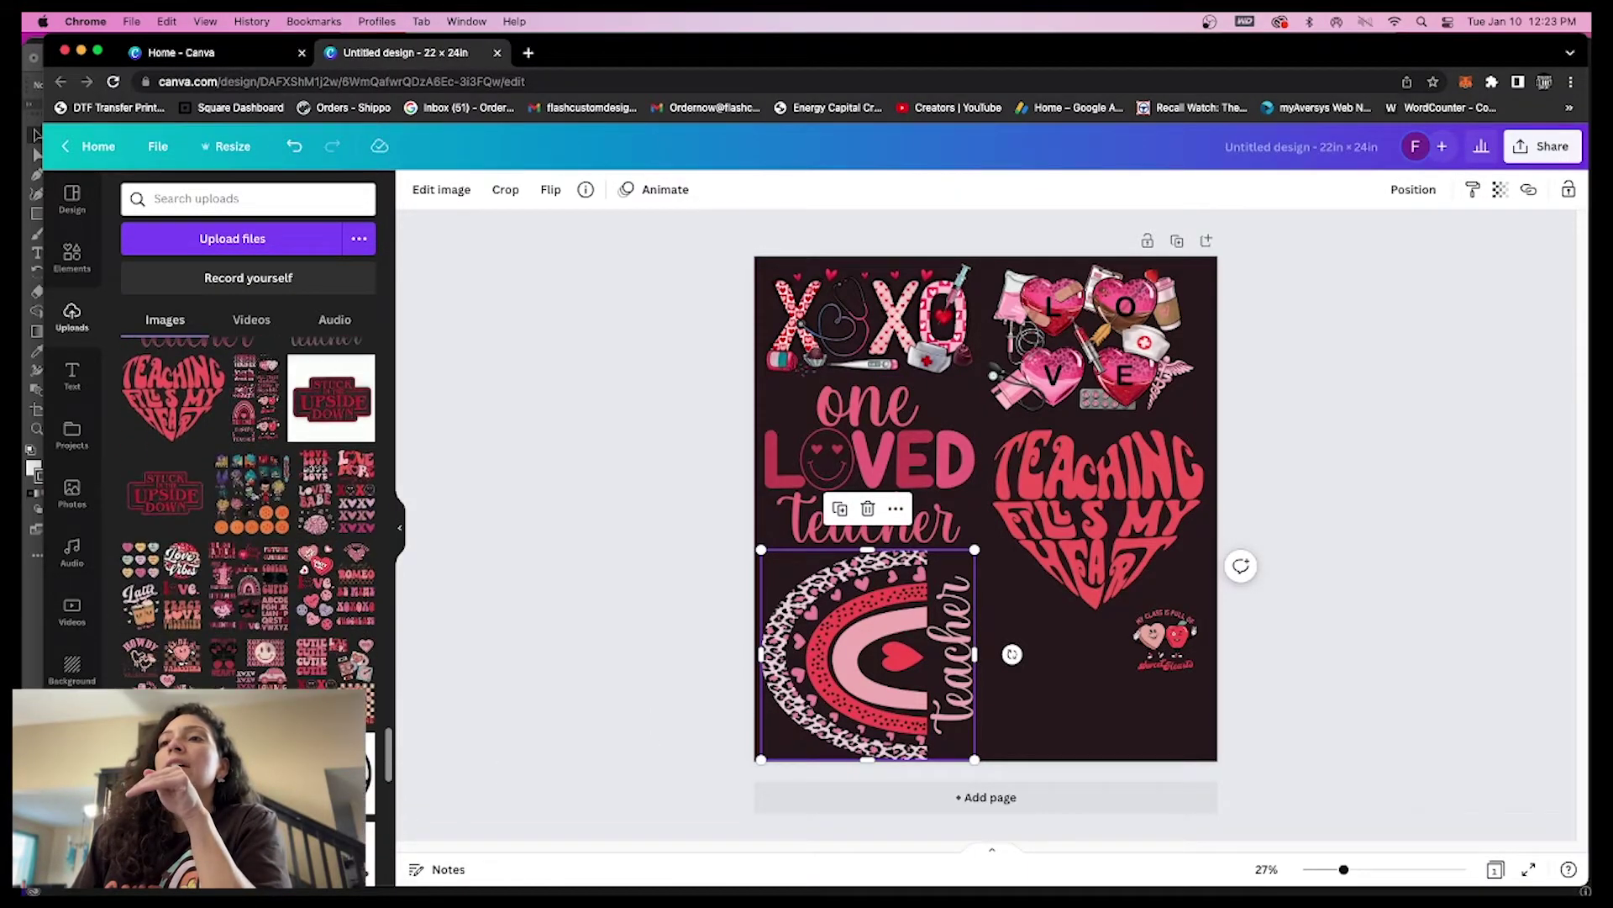
{"action": "scroll", "coordinate": [340, 552], "scroll_direction": "up", "scroll_amount": 5}
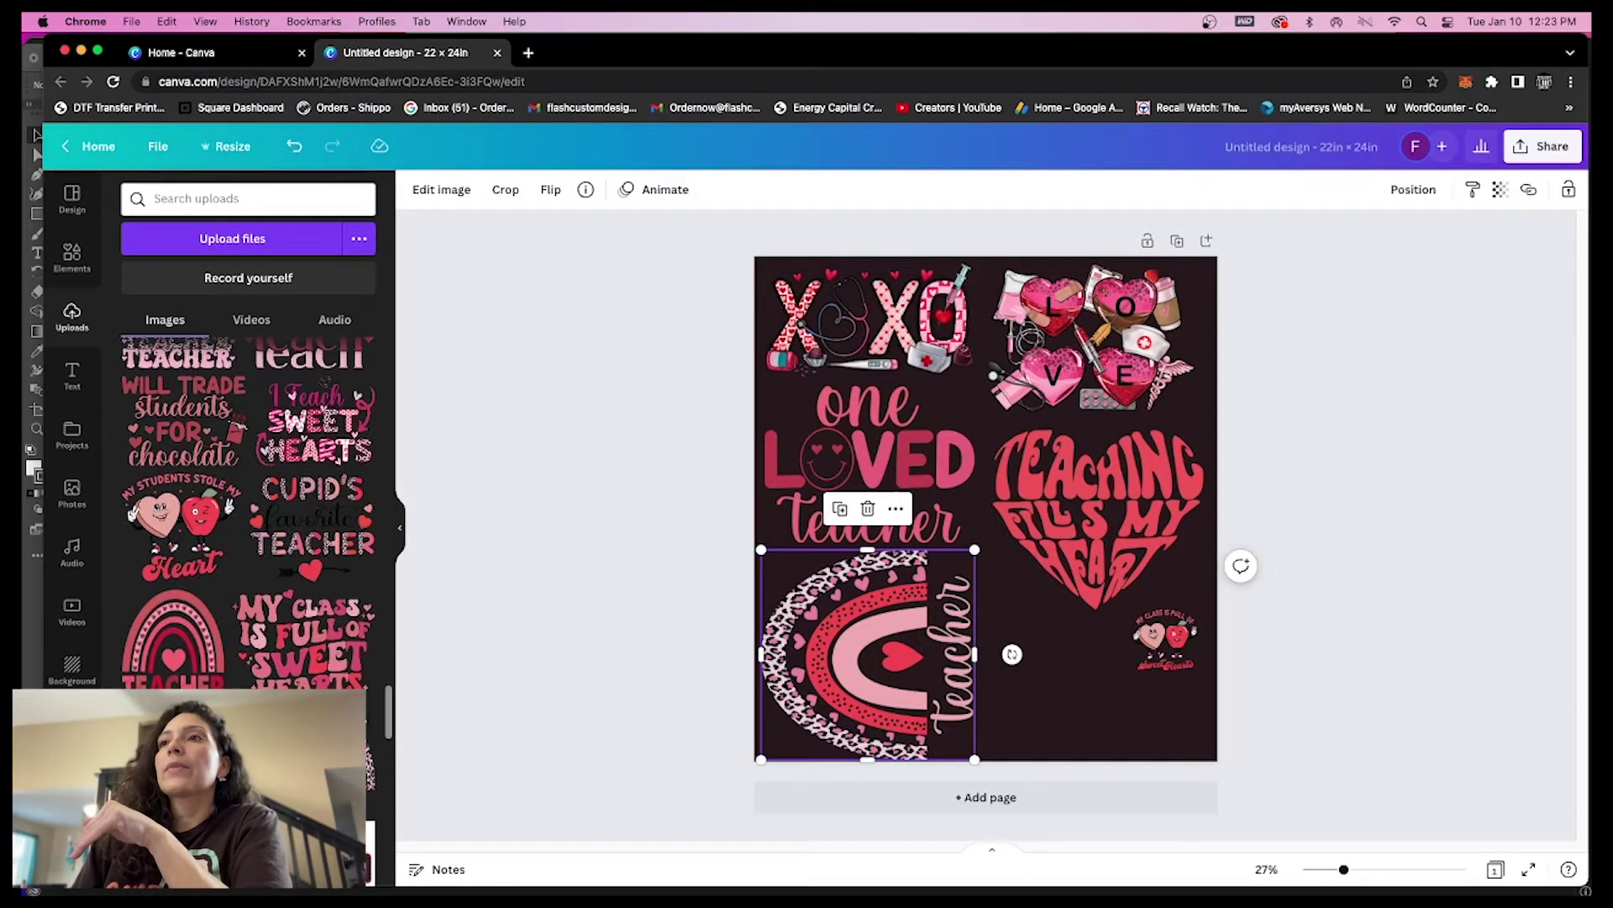
{"action": "left_click", "coordinate": [340, 552]}
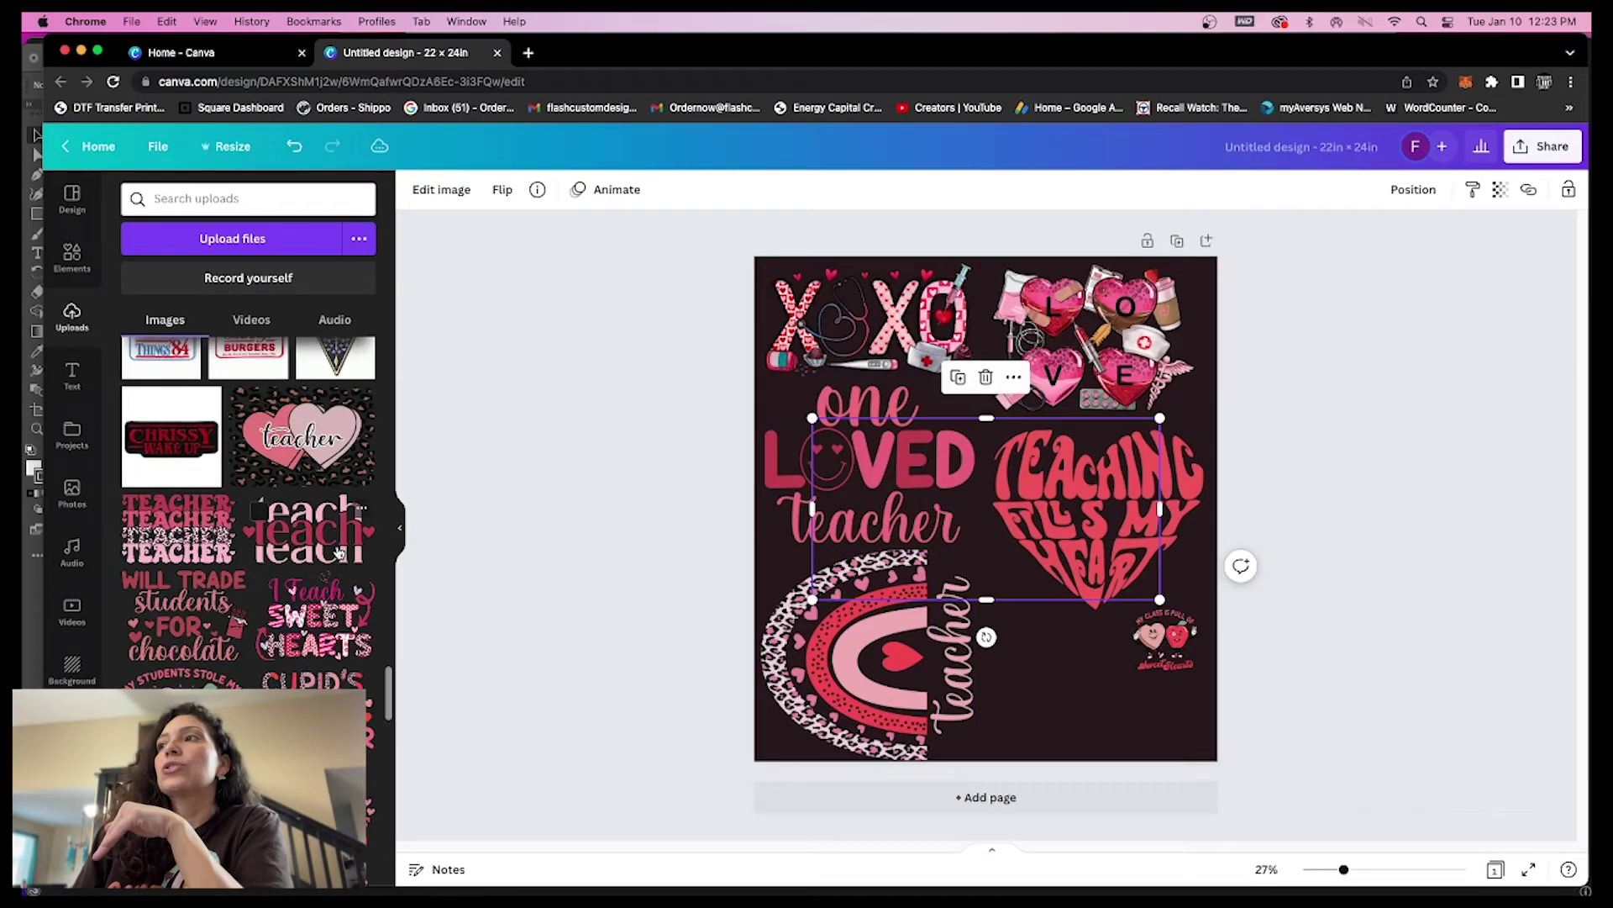
Step: Shrink the teach design into the bottom-right corner and move Sweet Hearts up beside the heart
{"action": "left_click_drag", "start_coordinate": [1048, 527], "coordinate": [1118, 637]}
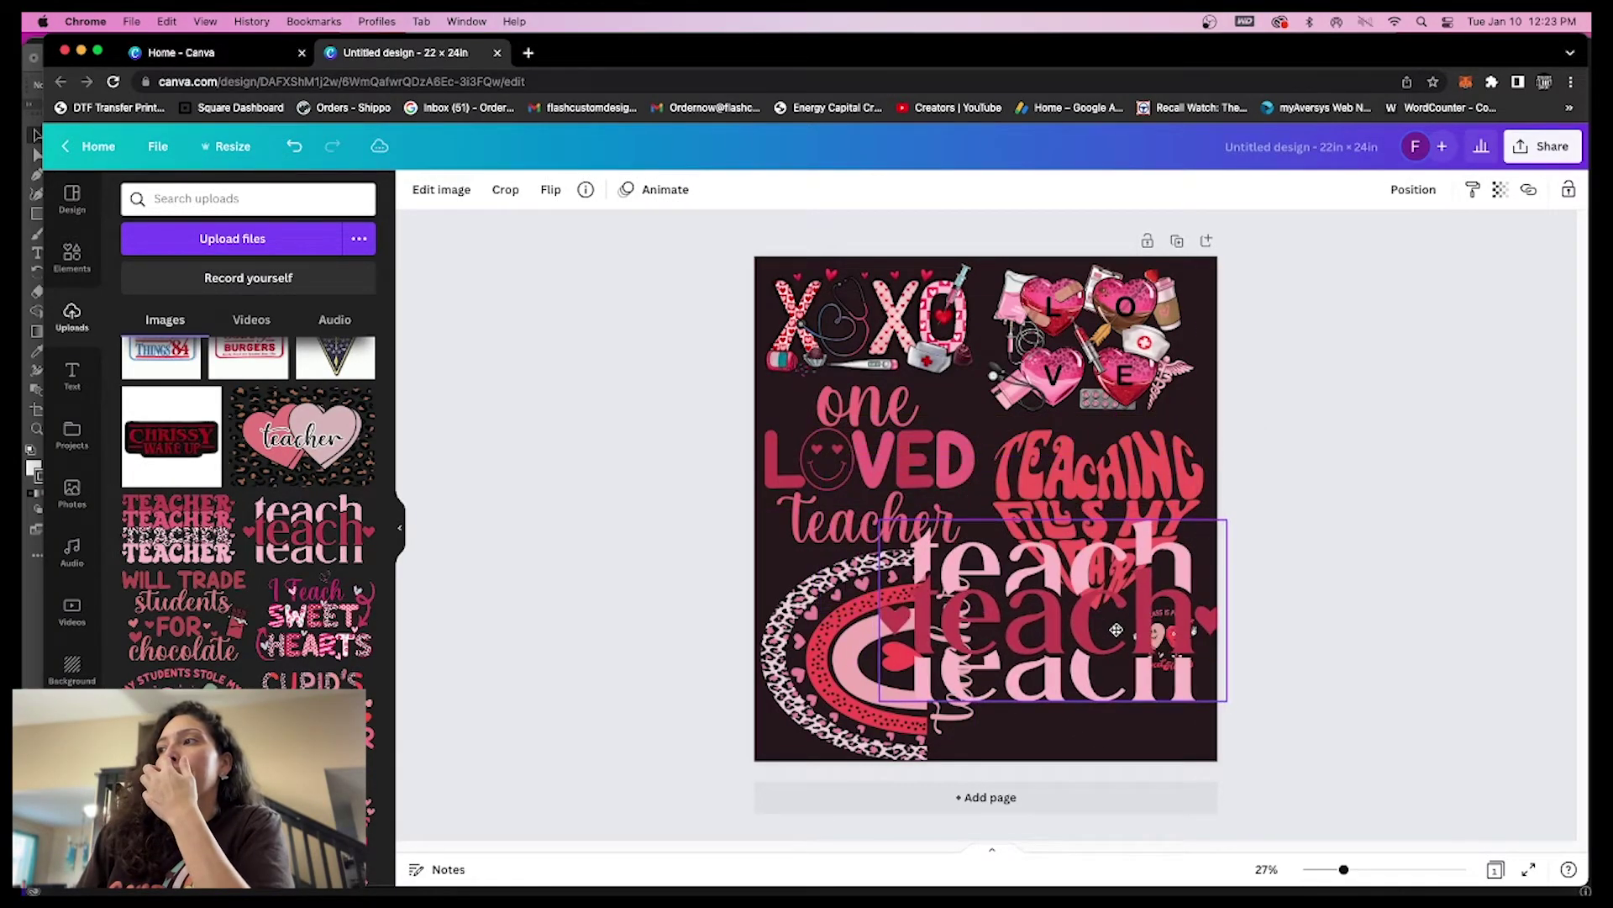
{"action": "left_click_drag", "start_coordinate": [1230, 710], "coordinate": [1101, 618]}
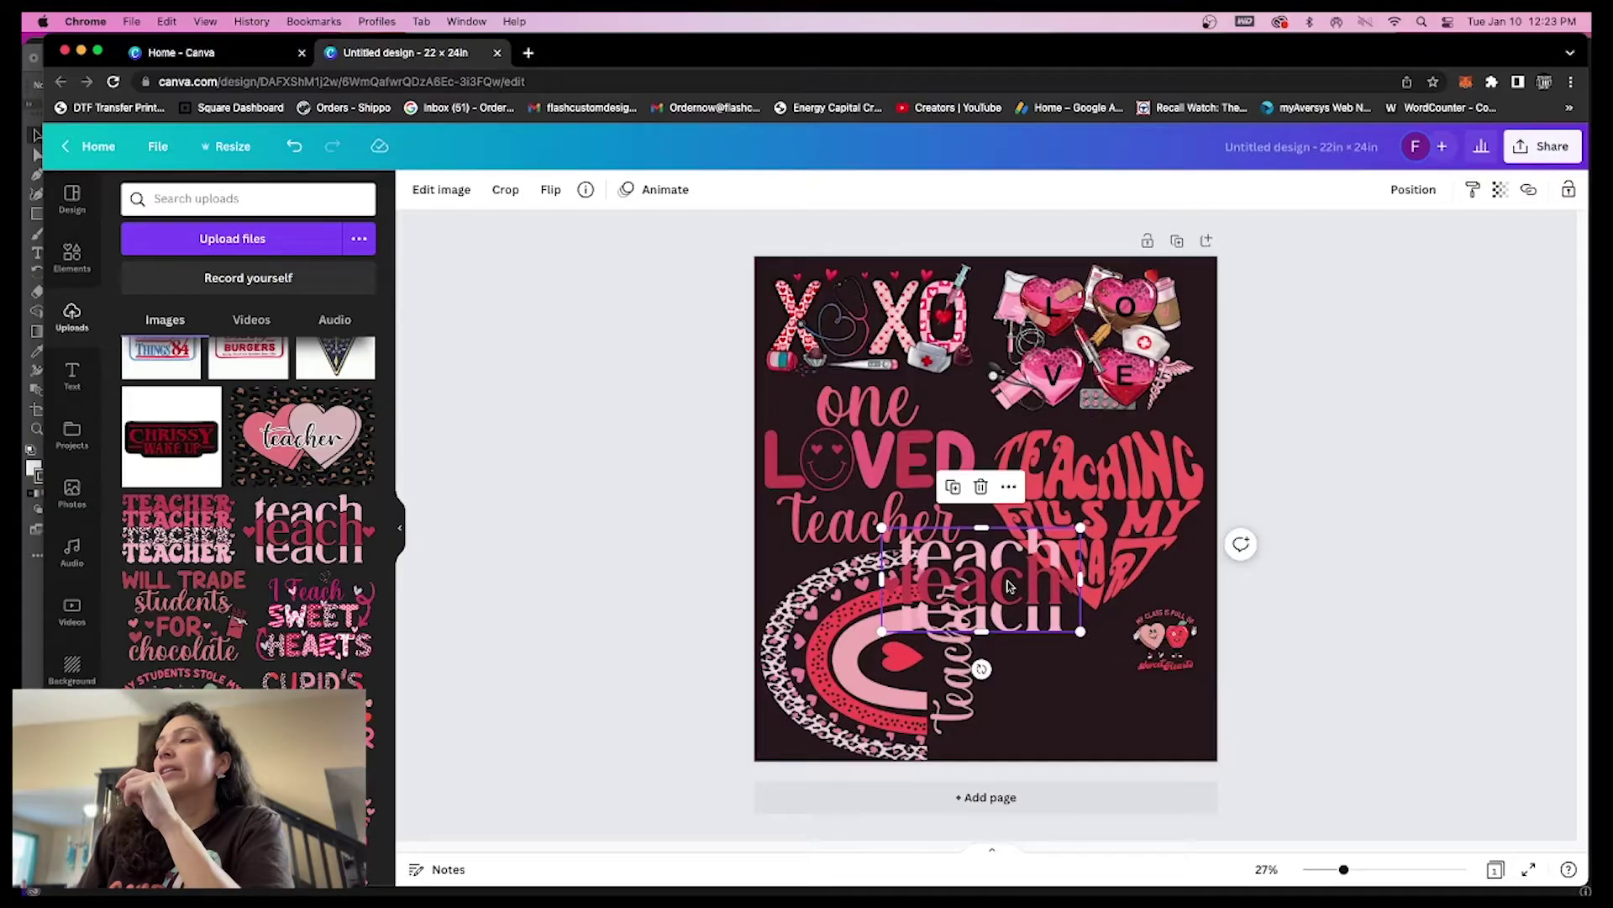
{"action": "left_click_drag", "start_coordinate": [1018, 573], "coordinate": [1097, 697]}
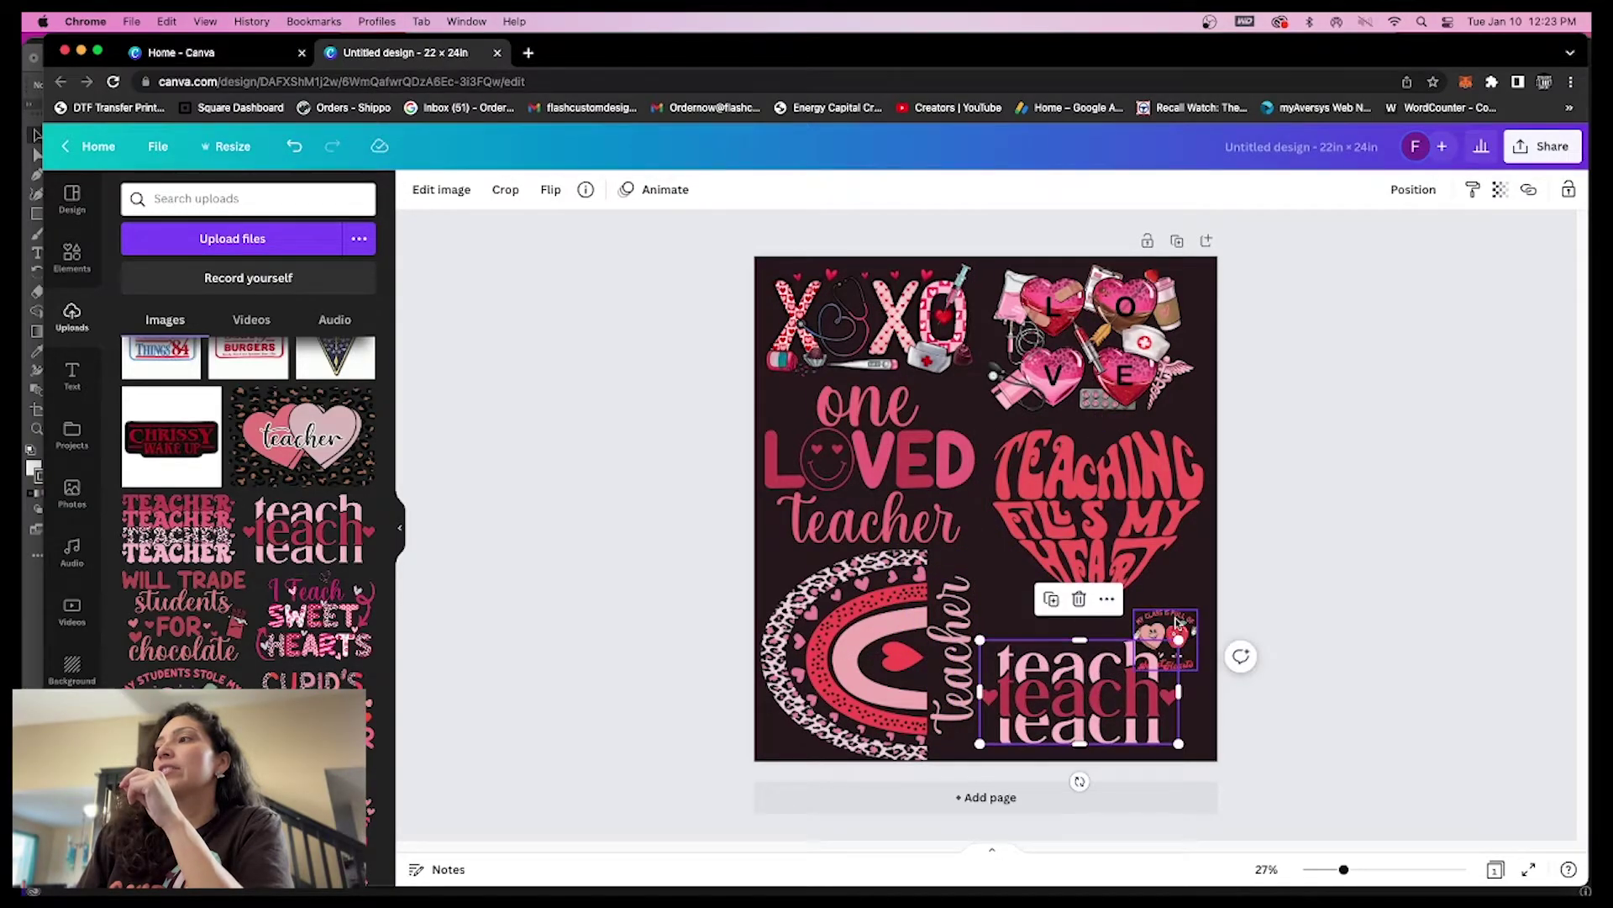
{"action": "left_click_drag", "start_coordinate": [1165, 636], "coordinate": [1178, 609]}
Step: Fine-tune the teach design's size and position in the corner, then deselect to review the sheet
{"action": "left_click", "coordinate": [1107, 536]}
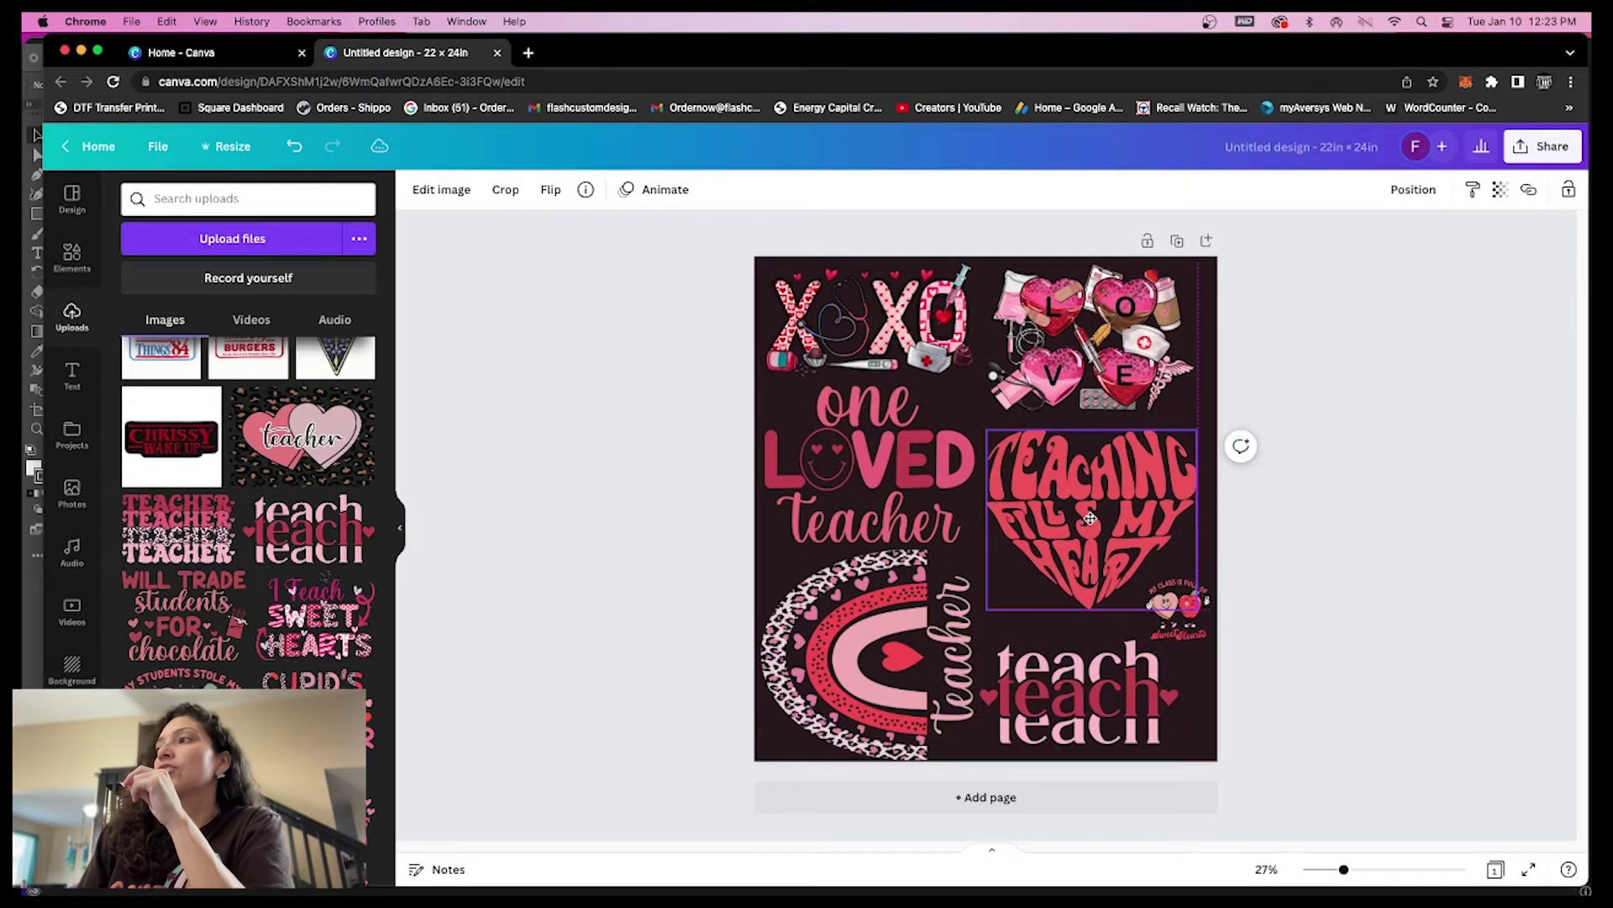
{"action": "left_click", "coordinate": [1116, 704]}
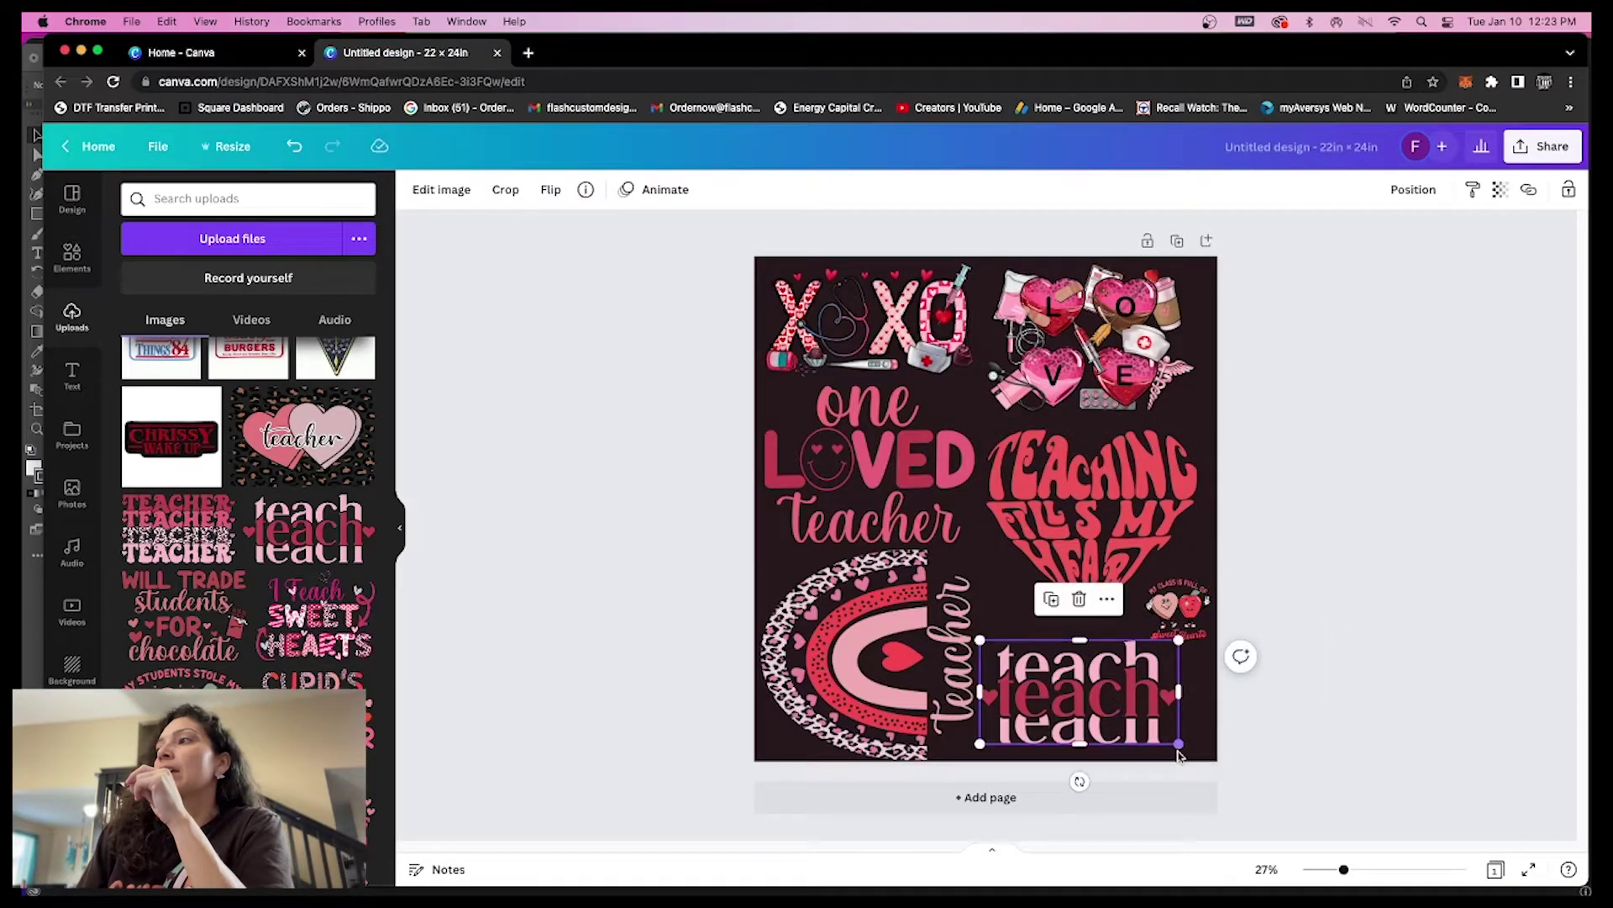
{"action": "left_click_drag", "start_coordinate": [1179, 743], "coordinate": [1199, 753]}
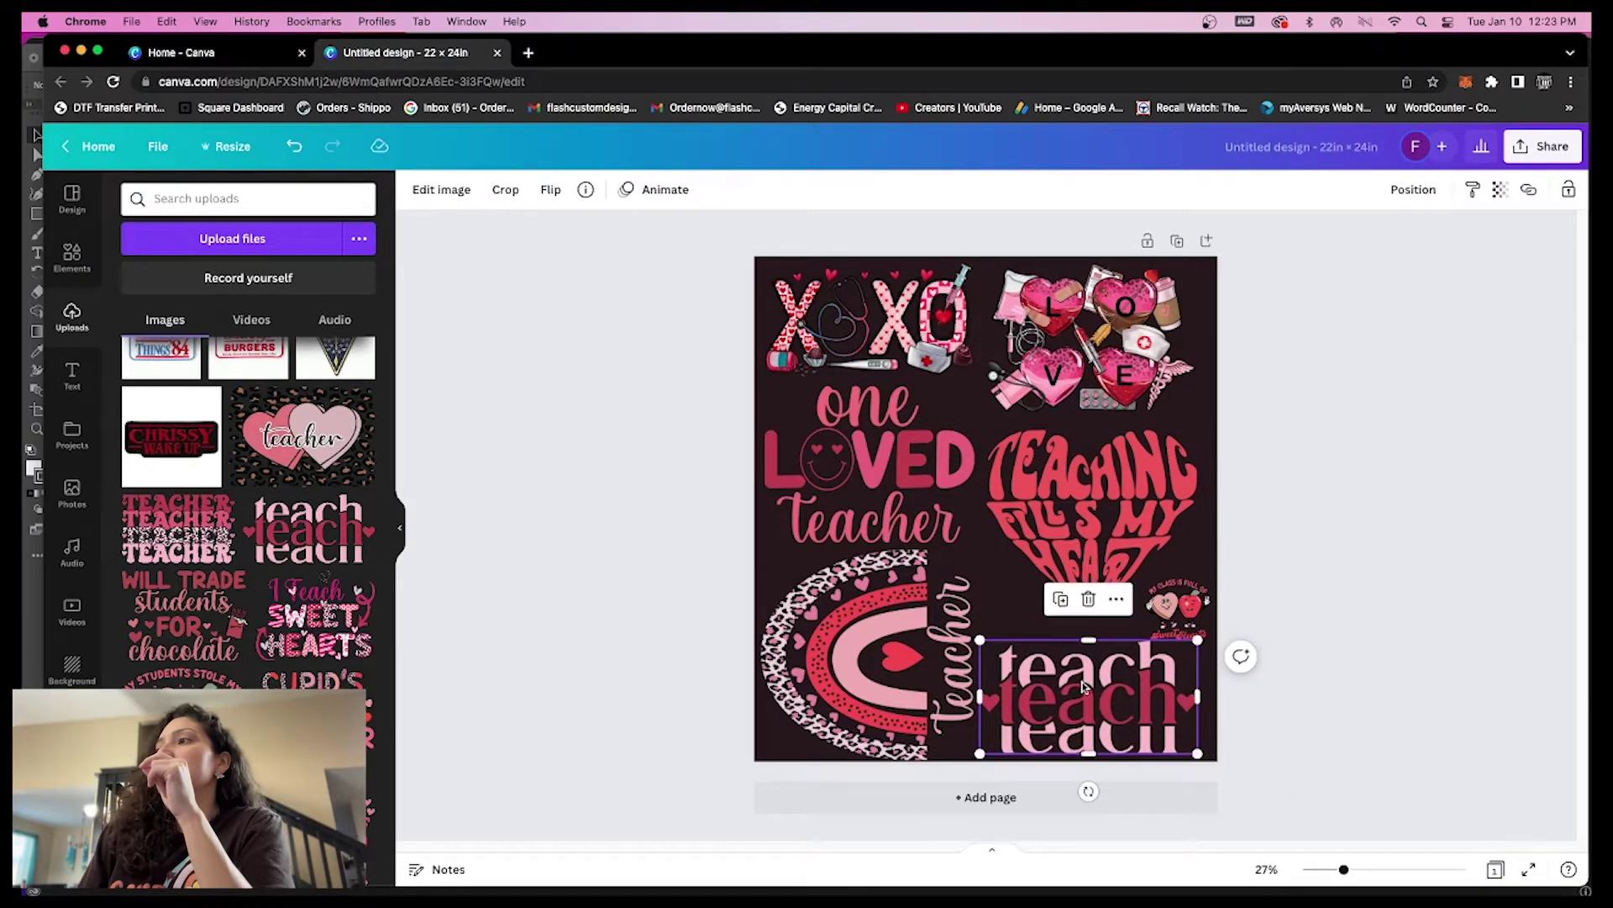
{"action": "left_click_drag", "start_coordinate": [1093, 697], "coordinate": [1100, 699]}
{"action": "left_click", "coordinate": [1189, 590]}
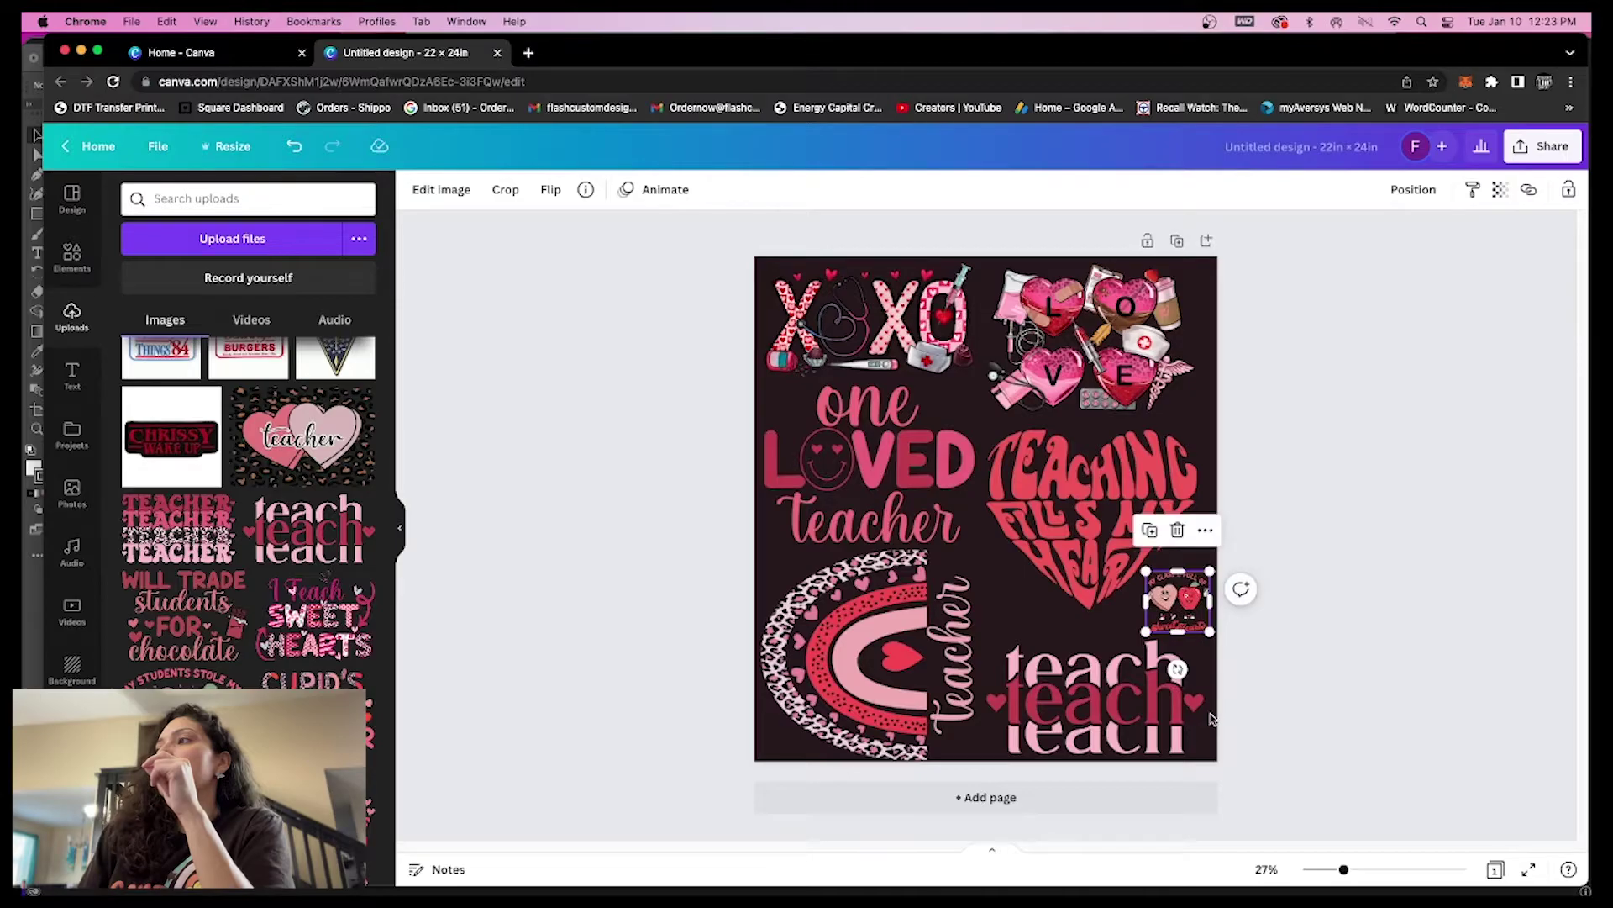
{"action": "left_click", "coordinate": [1193, 739]}
{"action": "left_click_drag", "start_coordinate": [1203, 754], "coordinate": [1200, 751]}
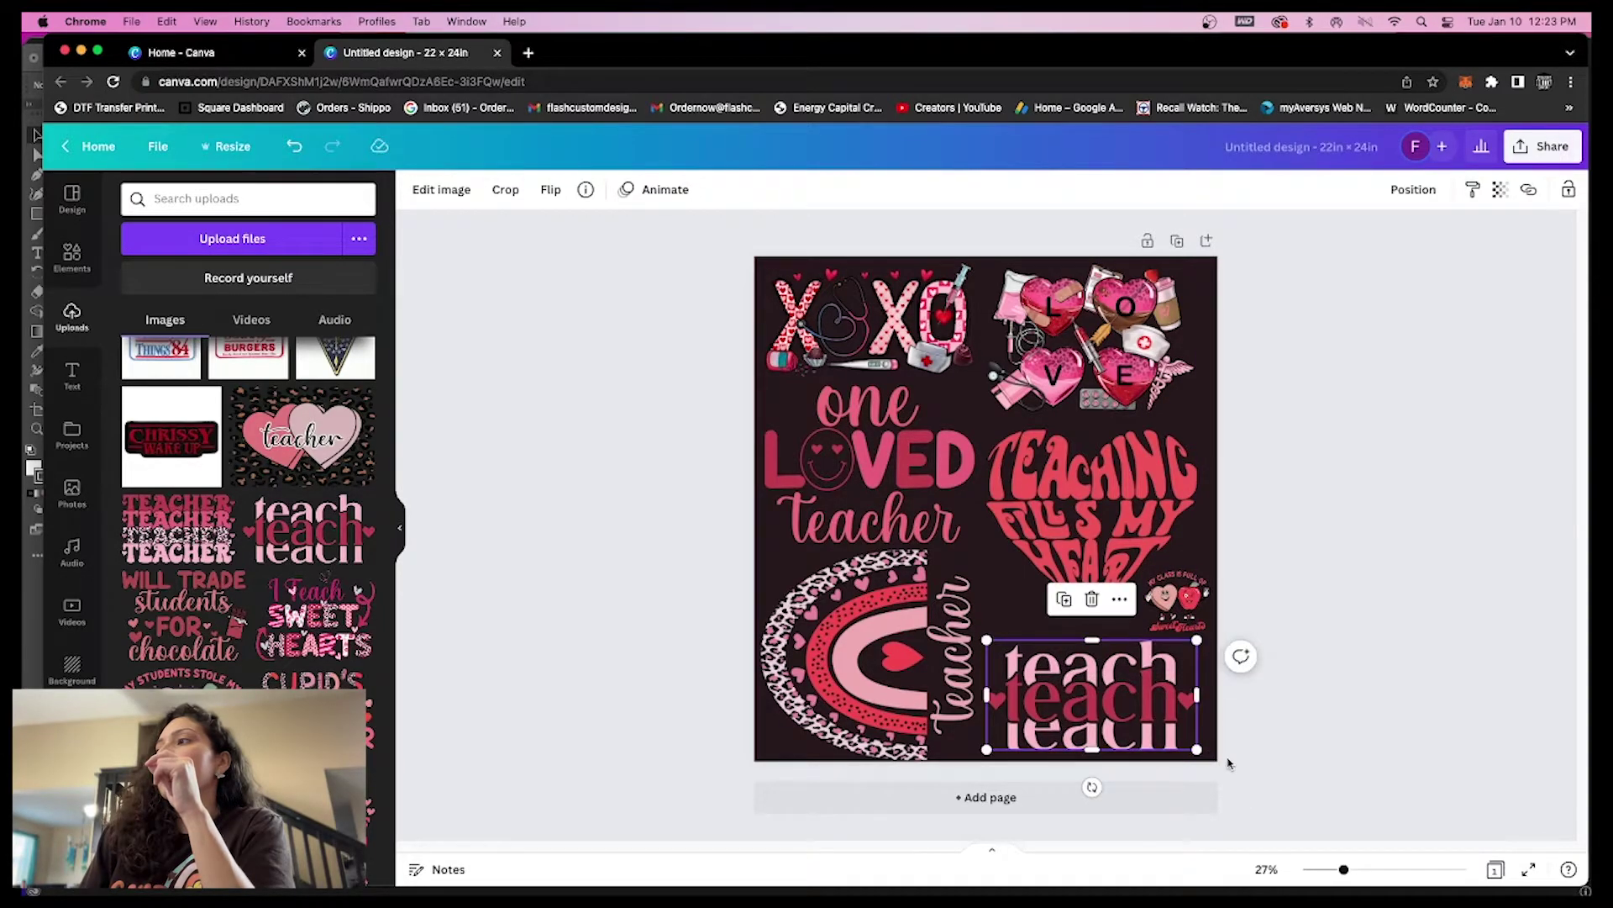
{"action": "left_click", "coordinate": [1294, 632]}
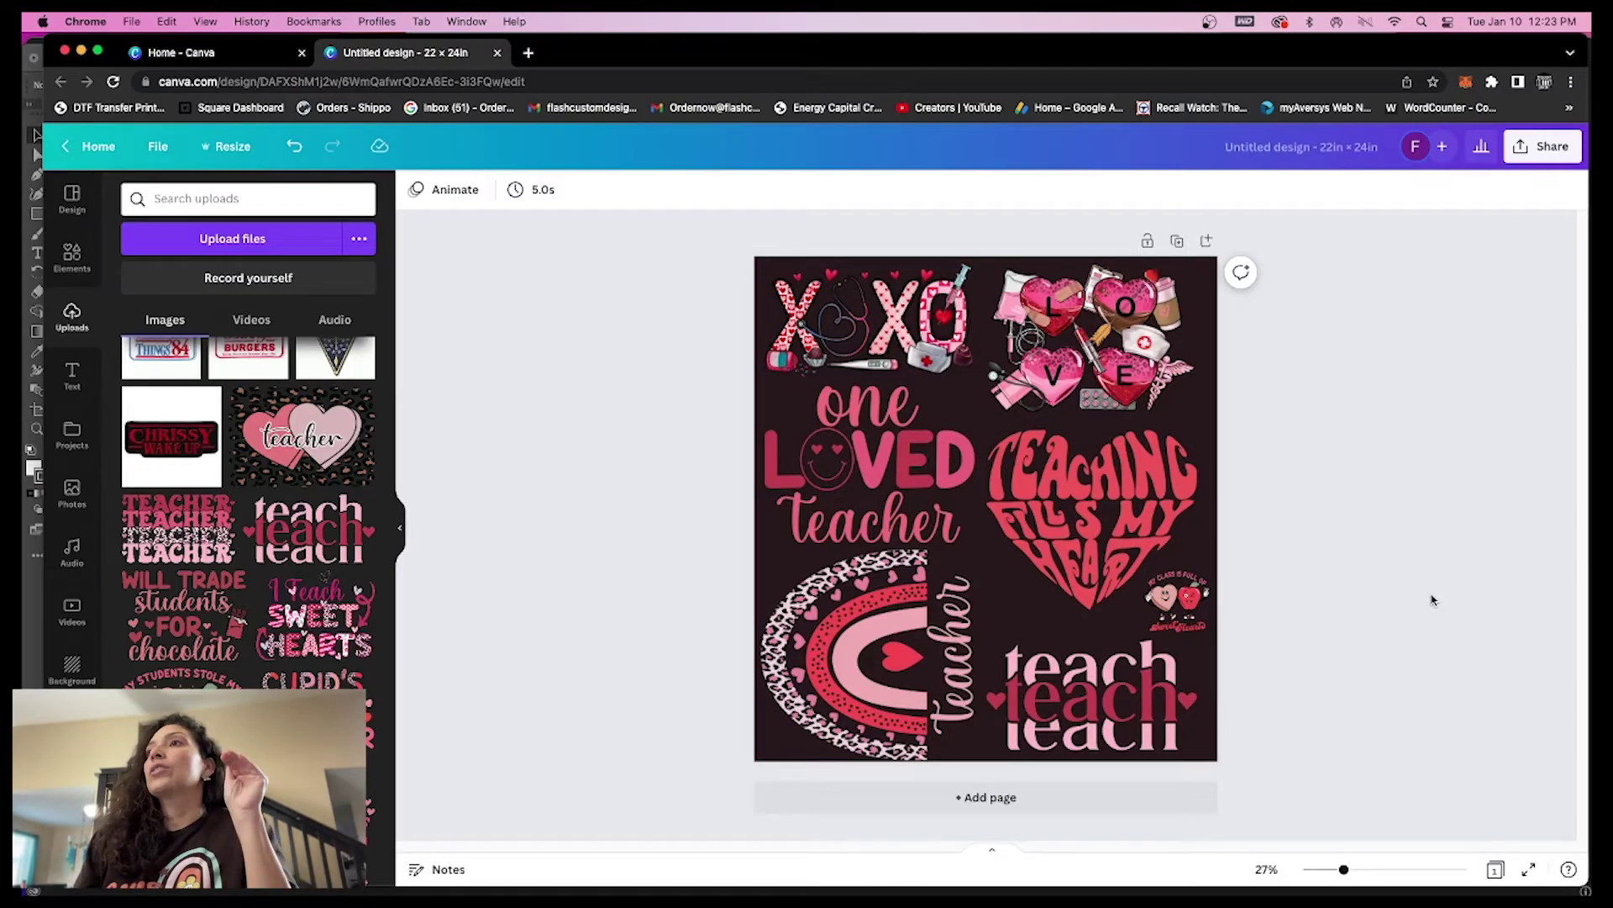
Step: In Share > Download, set size 3.125 (6,600 × 7,200 px) with a transparent background
{"action": "left_click", "coordinate": [1549, 154]}
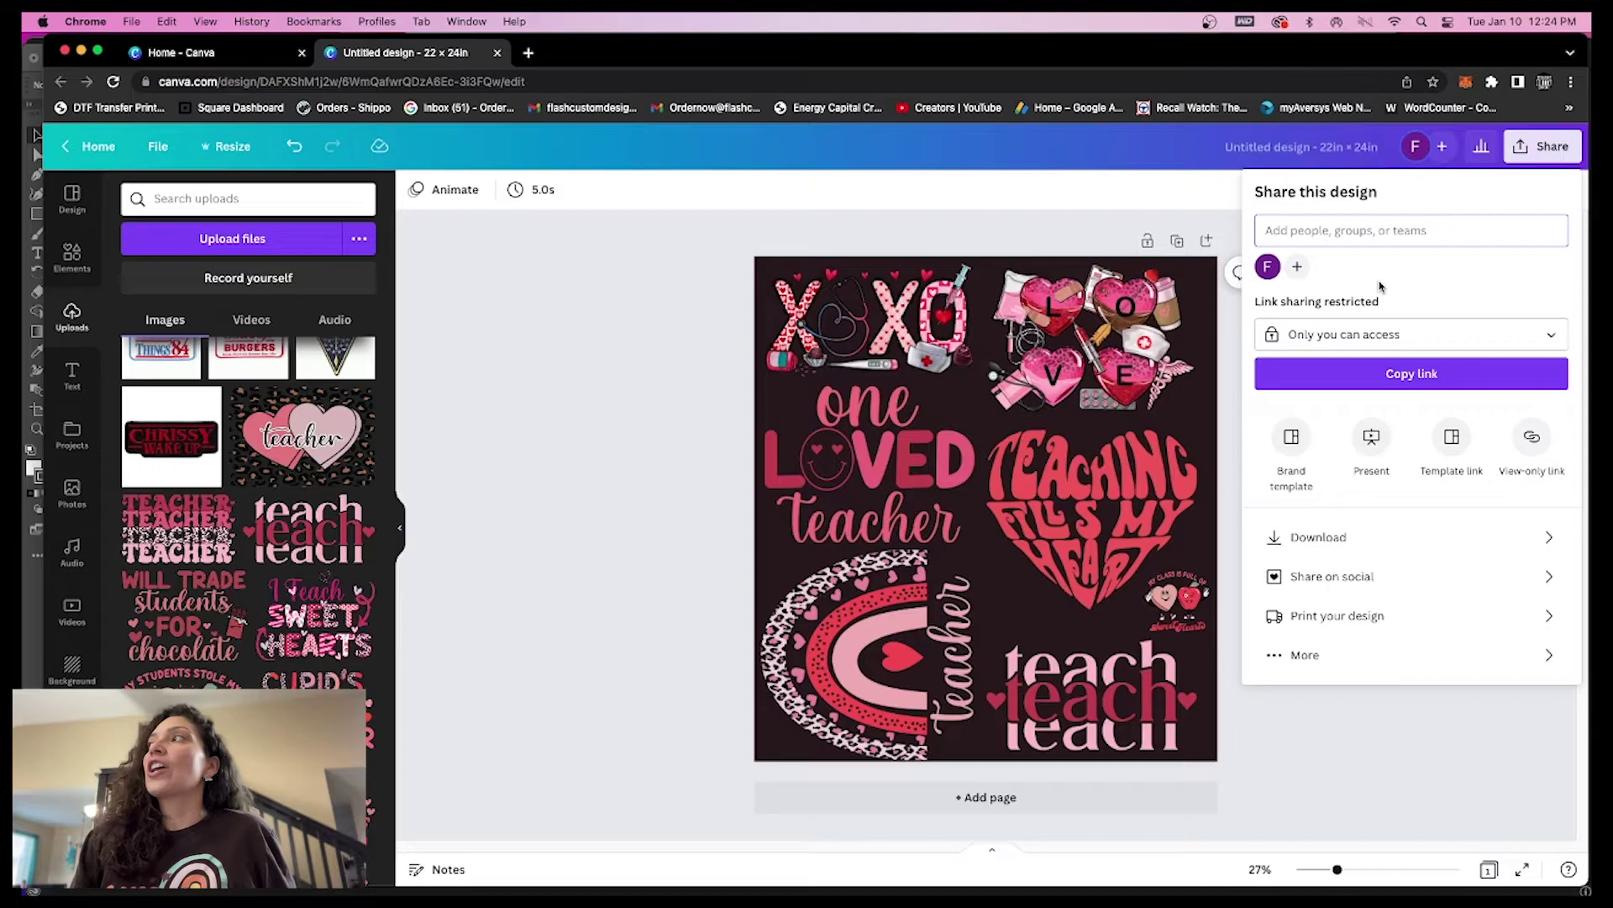
{"action": "left_click", "coordinate": [1280, 544]}
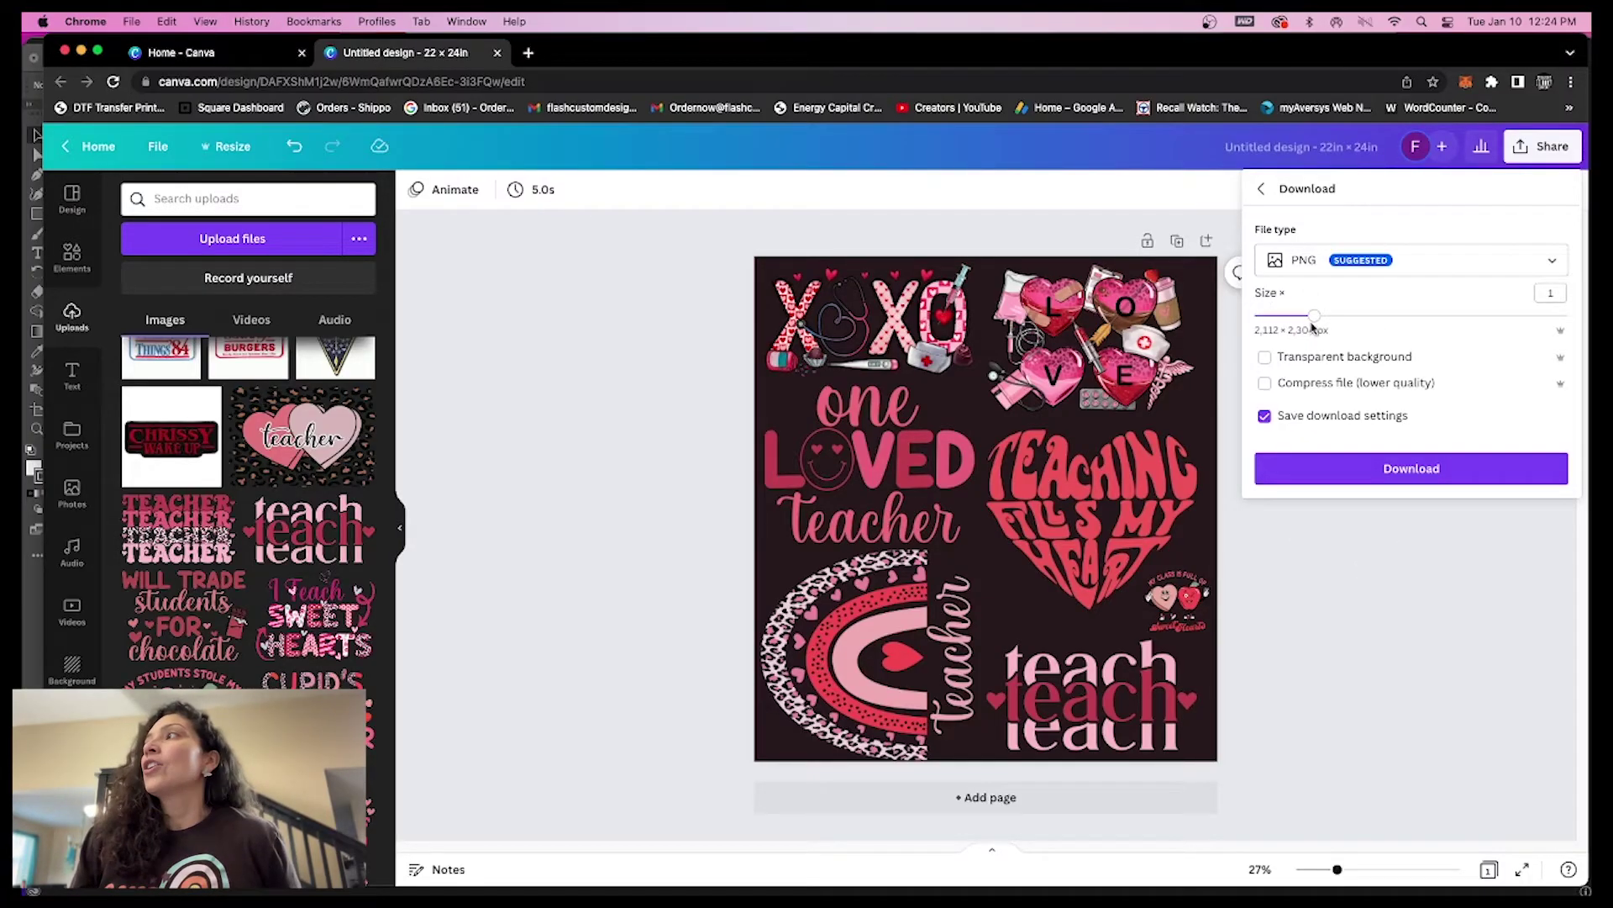
{"action": "left_click_drag", "start_coordinate": [1315, 316], "coordinate": [1568, 317]}
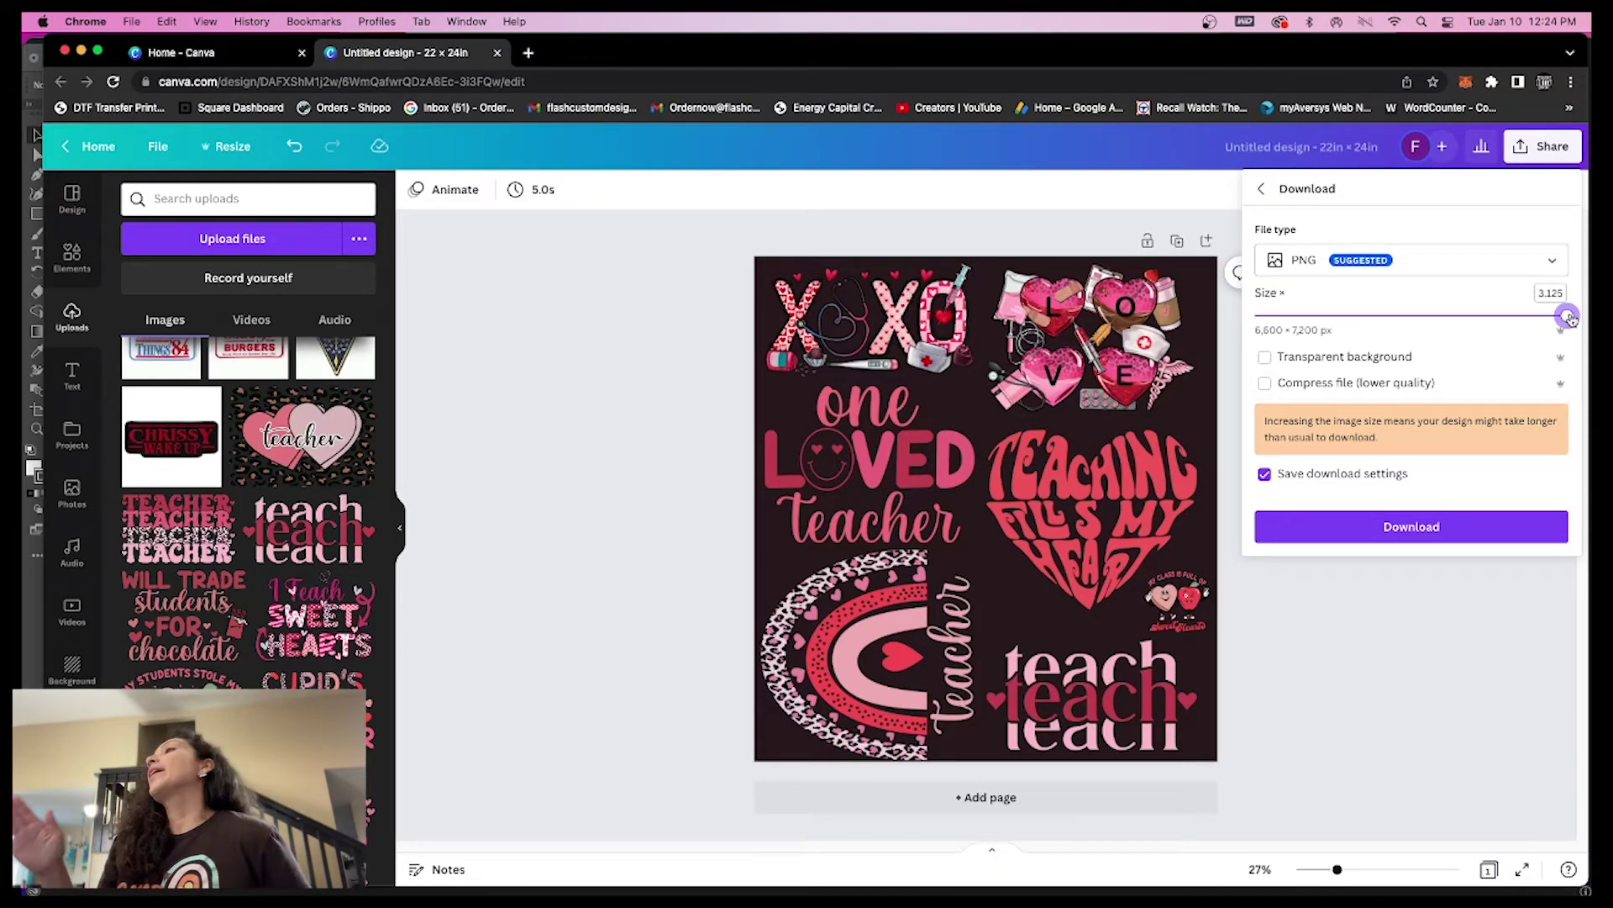
{"action": "left_click", "coordinate": [1265, 359]}
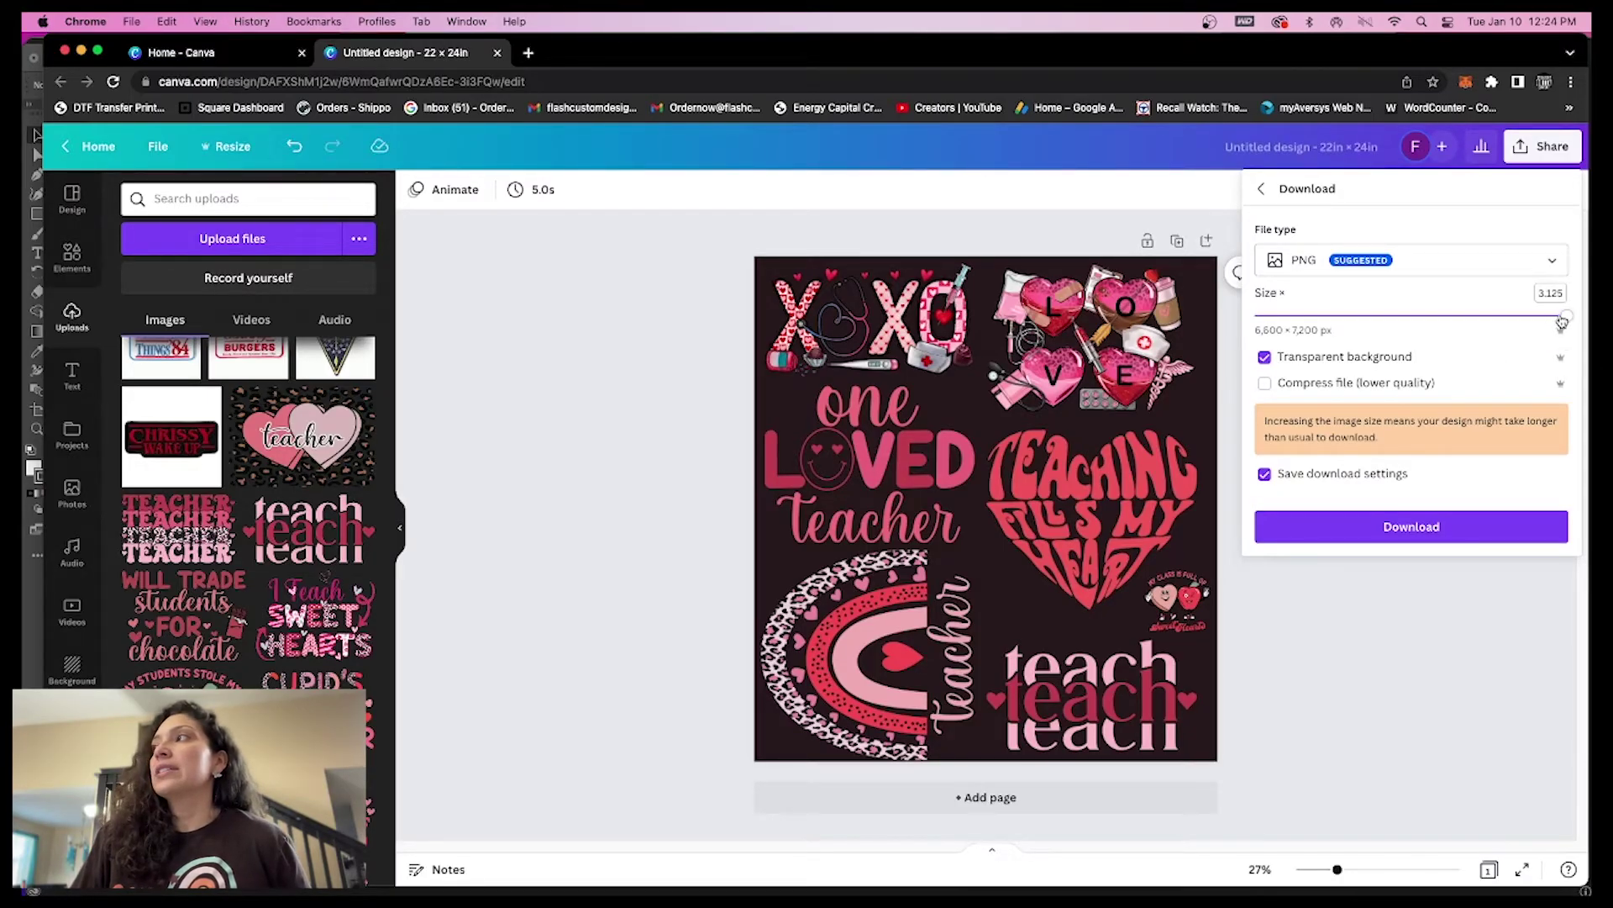
Step: Download the sheet as a PNG, then switch to Adobe Illustrator
{"action": "left_click", "coordinate": [1341, 262]}
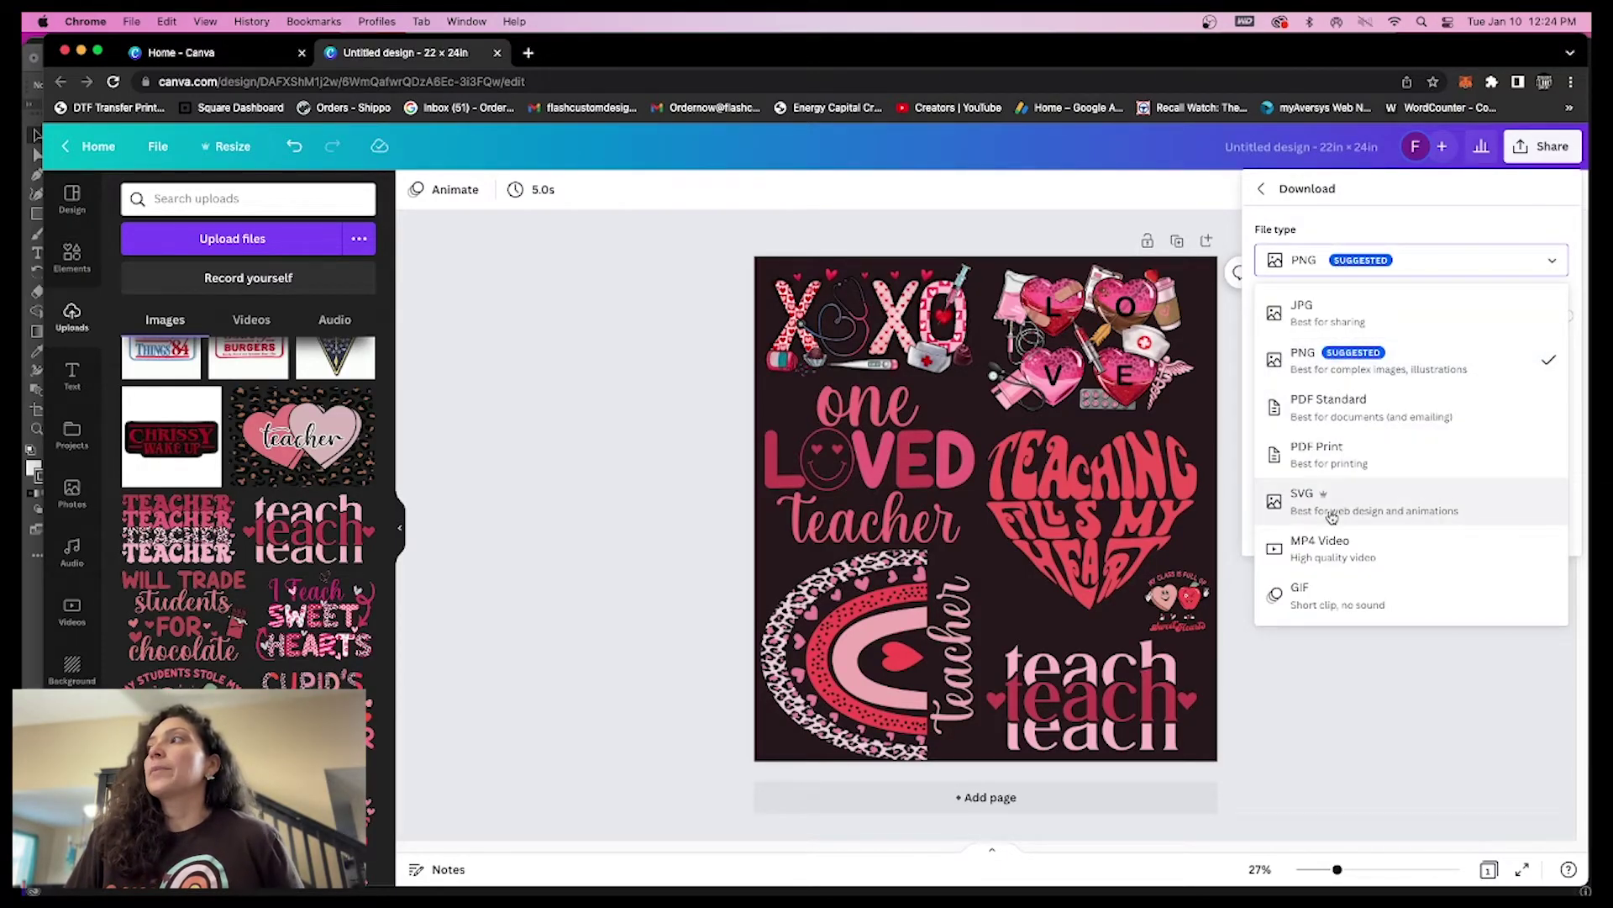
{"action": "left_click", "coordinate": [1345, 367]}
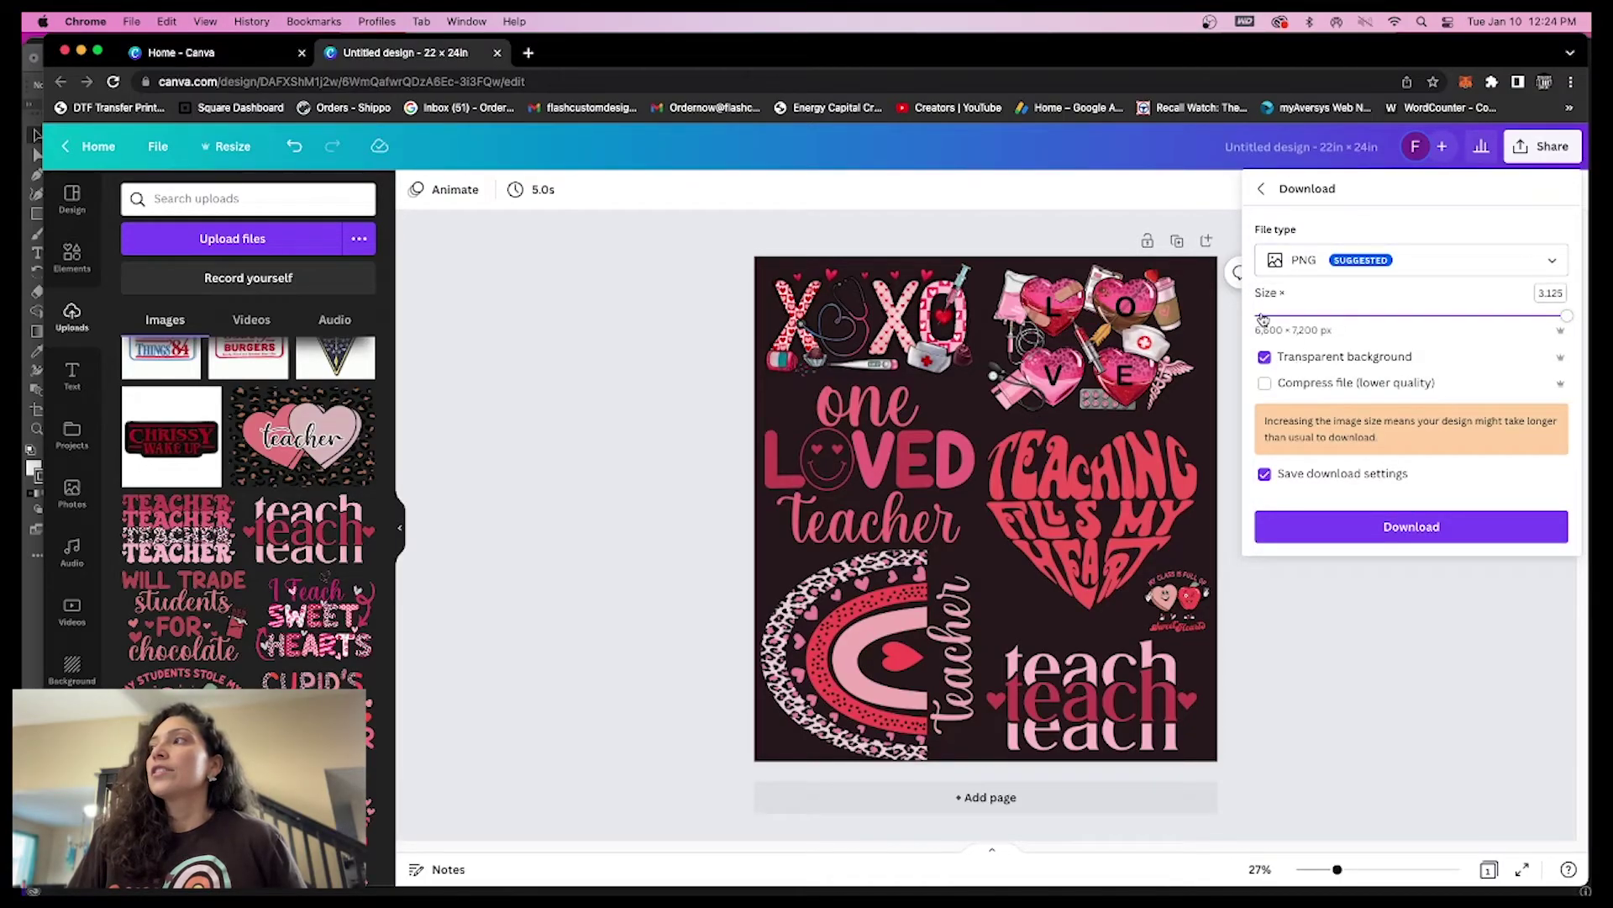
{"action": "left_click", "coordinate": [1411, 528]}
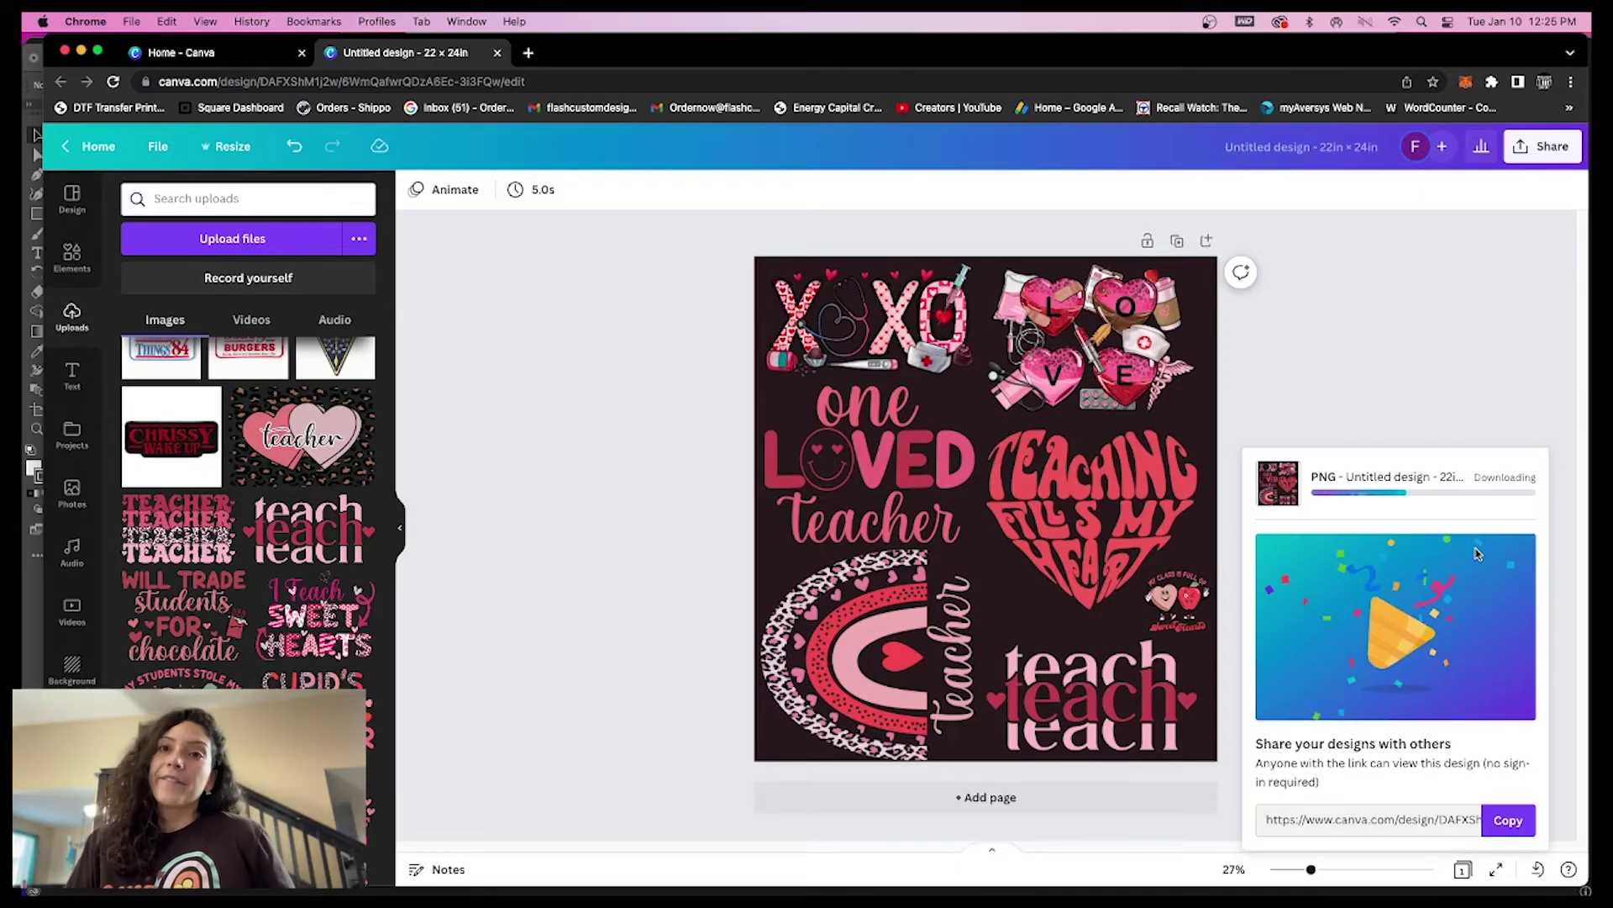
{"action": "left_click", "coordinate": [35, 600]}
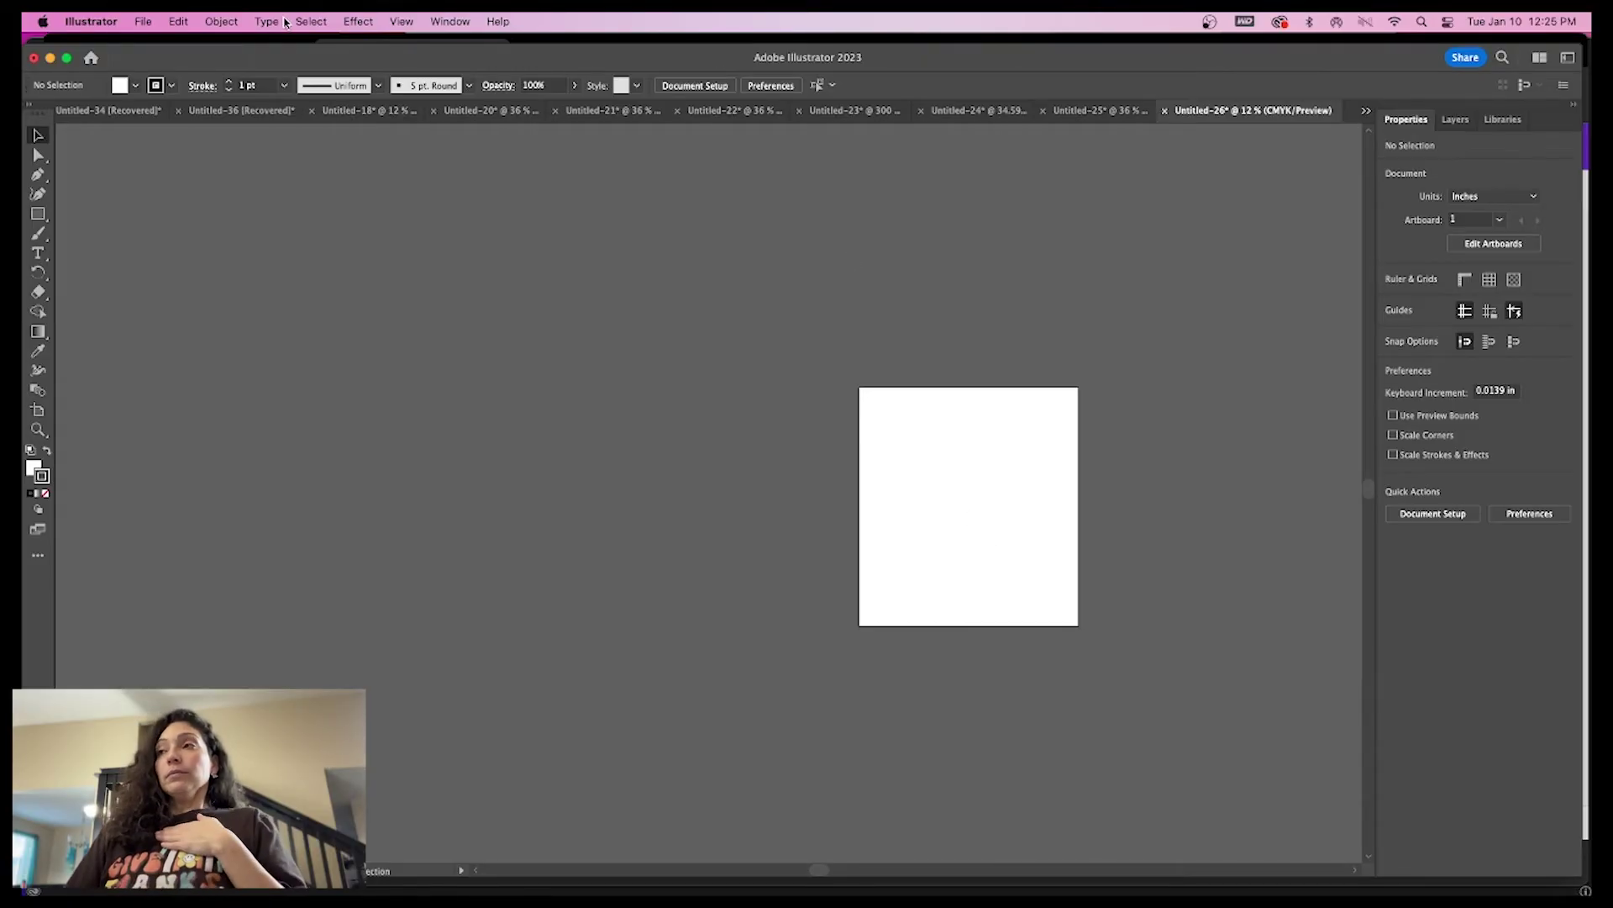
Step: Open Untitled design (3).png from Downloads and fit the whole artboard in the window
{"action": "left_click", "coordinate": [145, 22]}
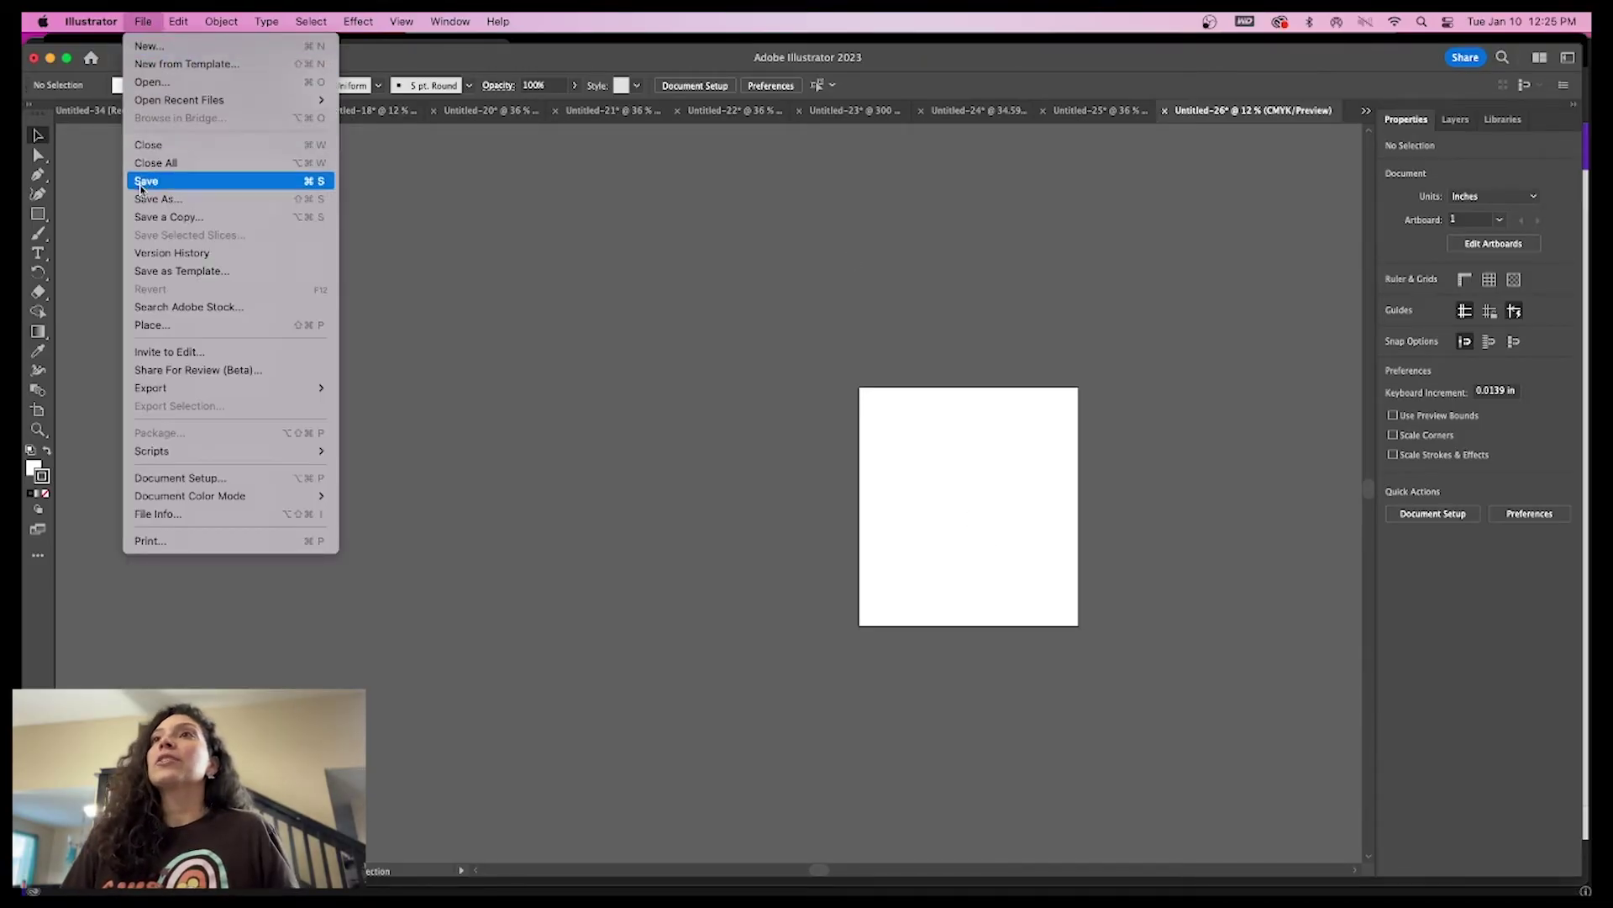
{"action": "left_click", "coordinate": [156, 83]}
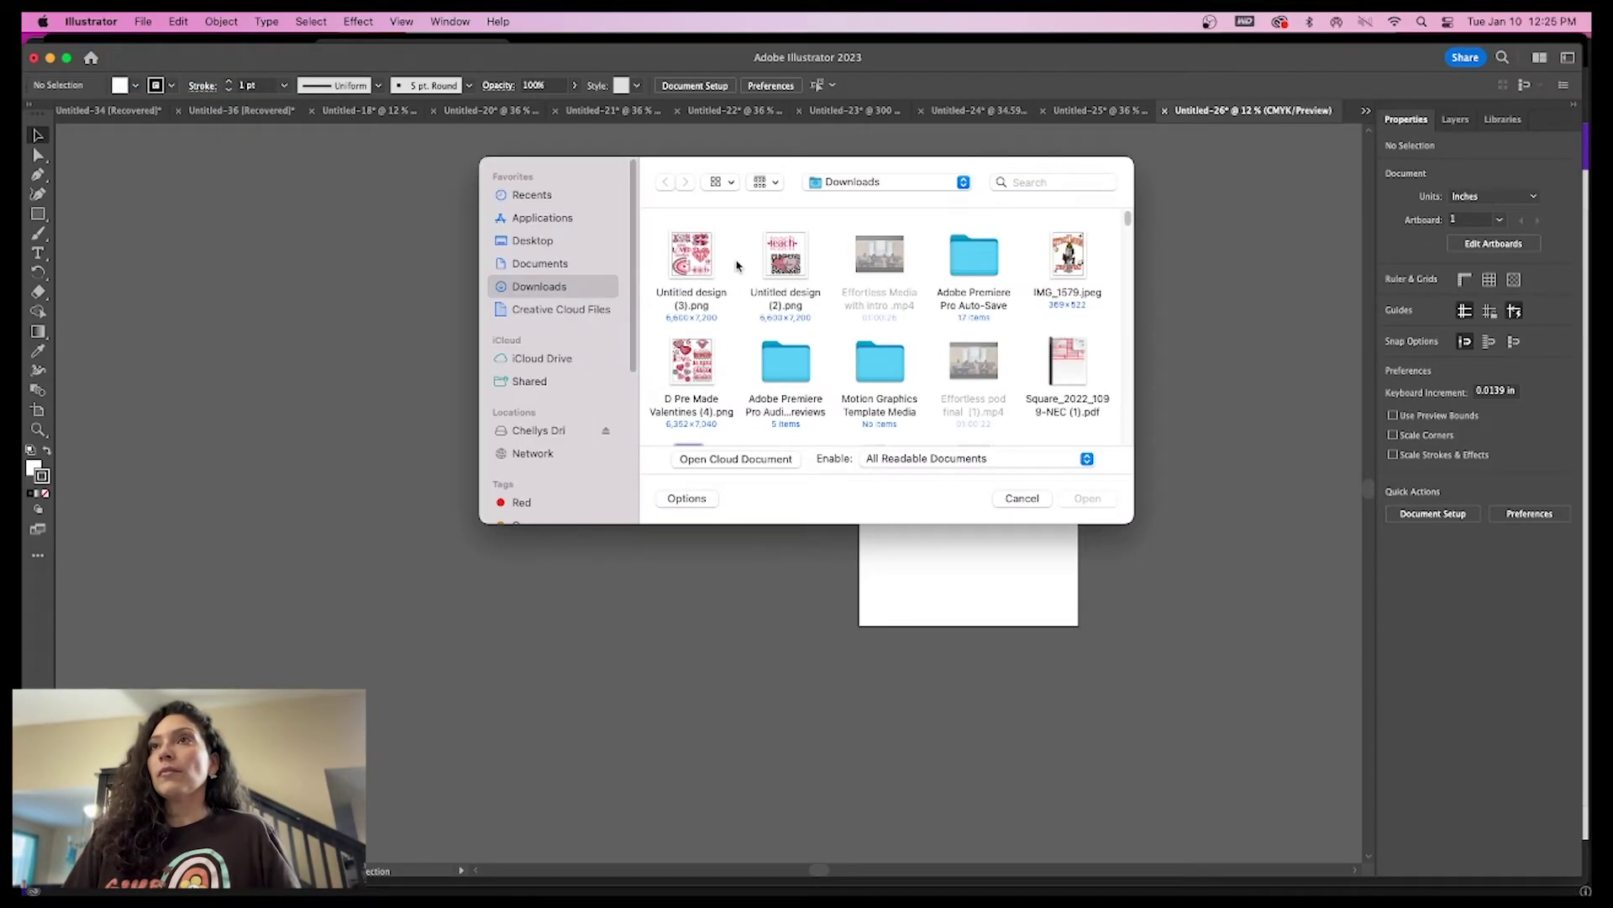
{"action": "left_click", "coordinate": [697, 269]}
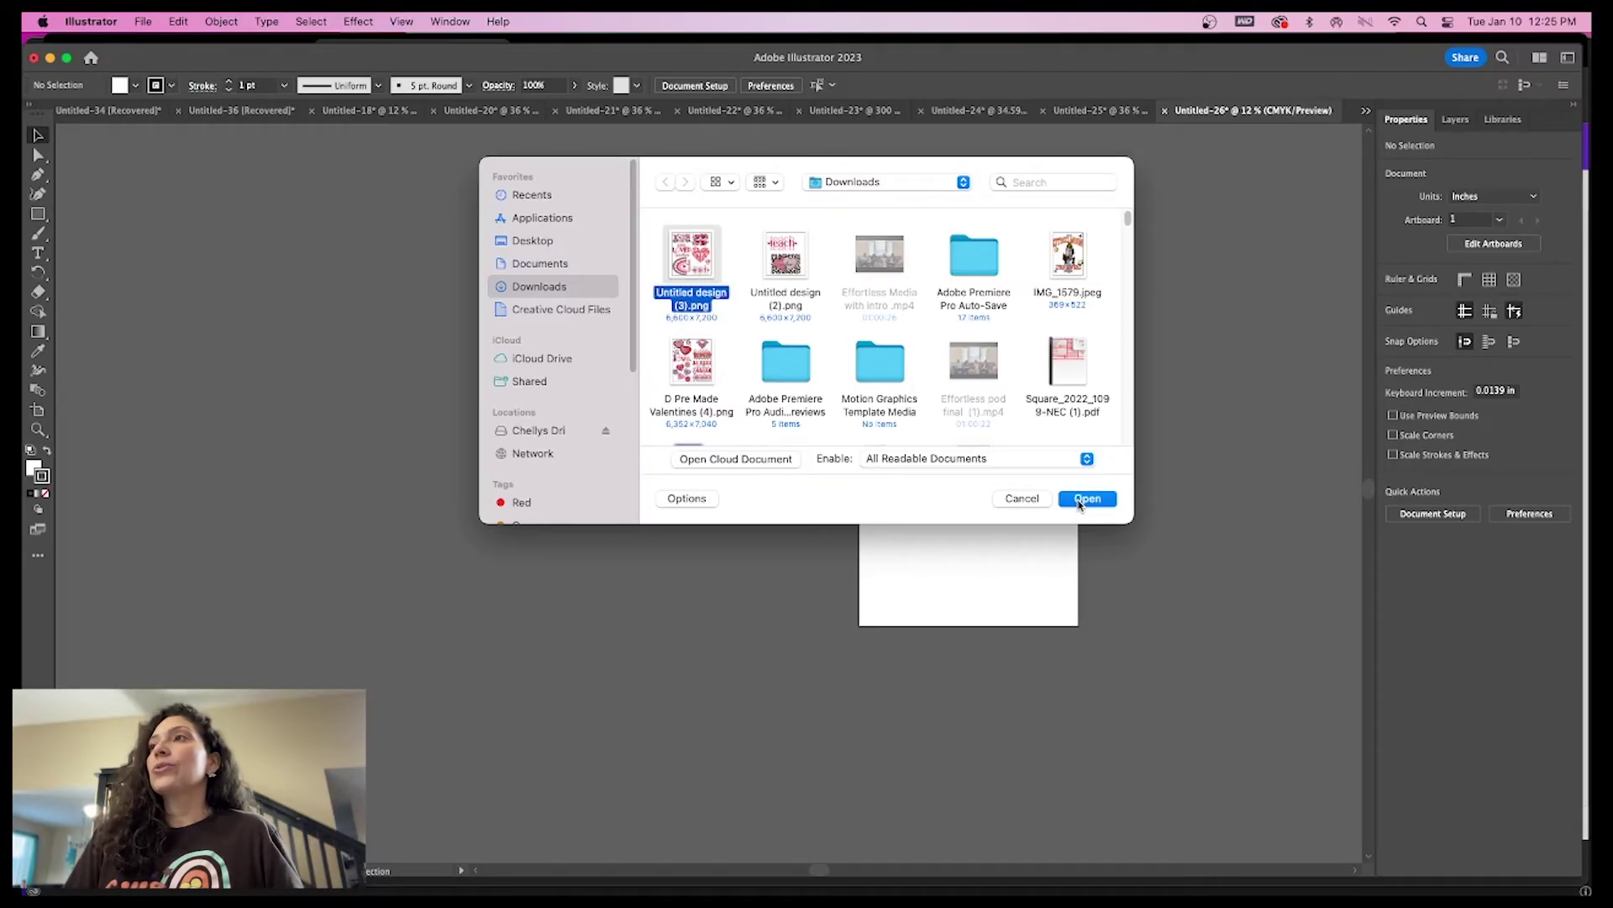
{"action": "left_click", "coordinate": [1084, 499]}
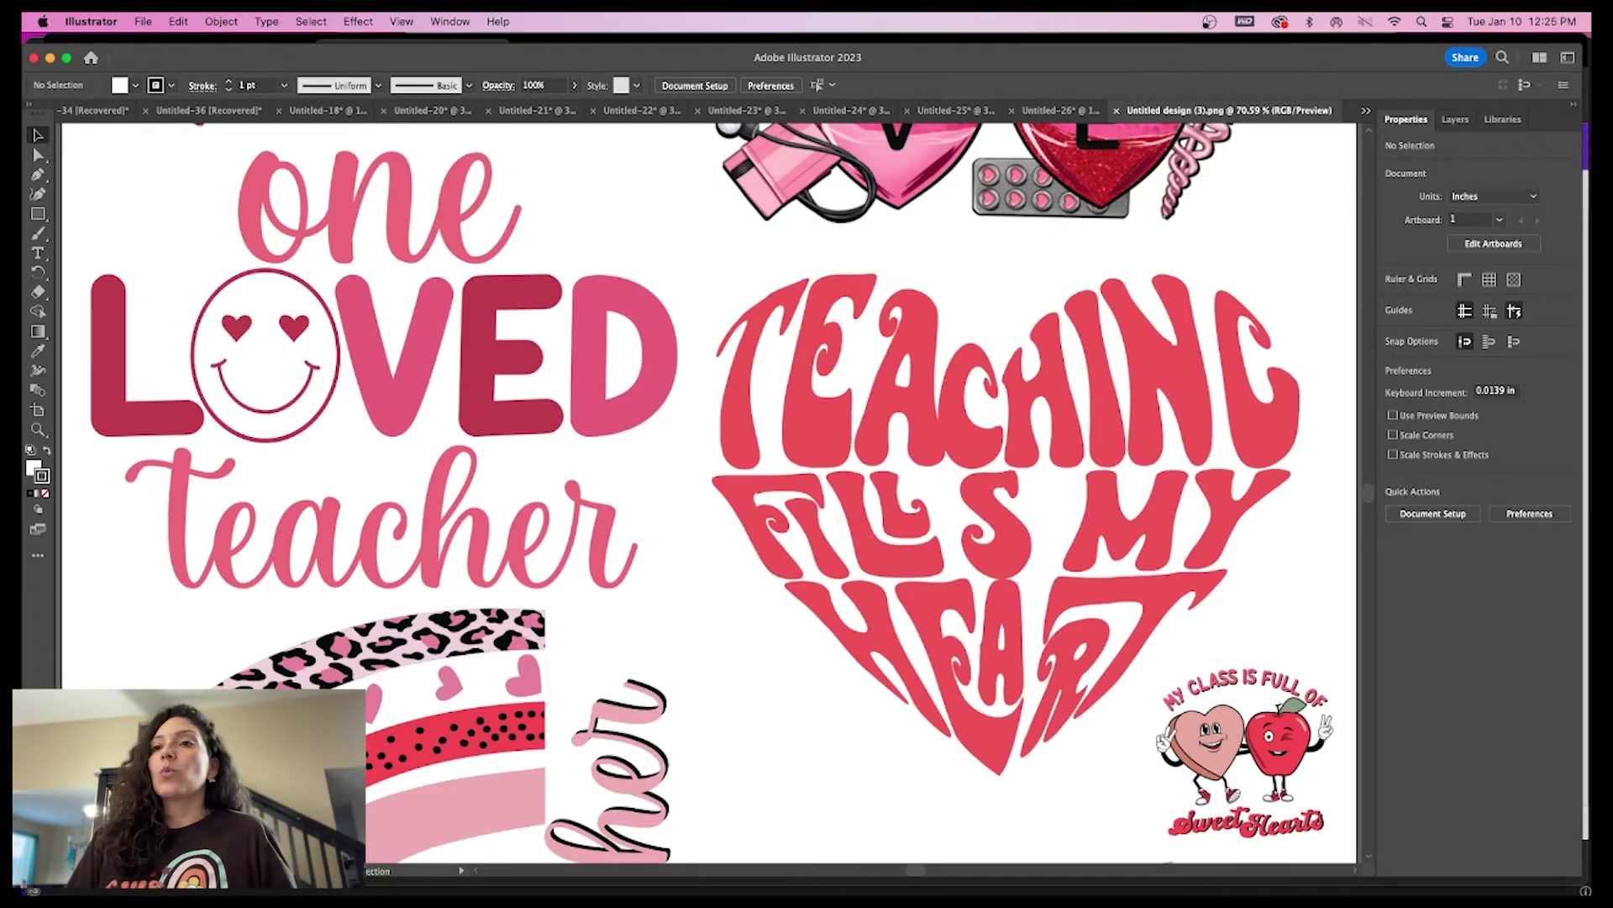
{"action": "key", "text": "super+0"}
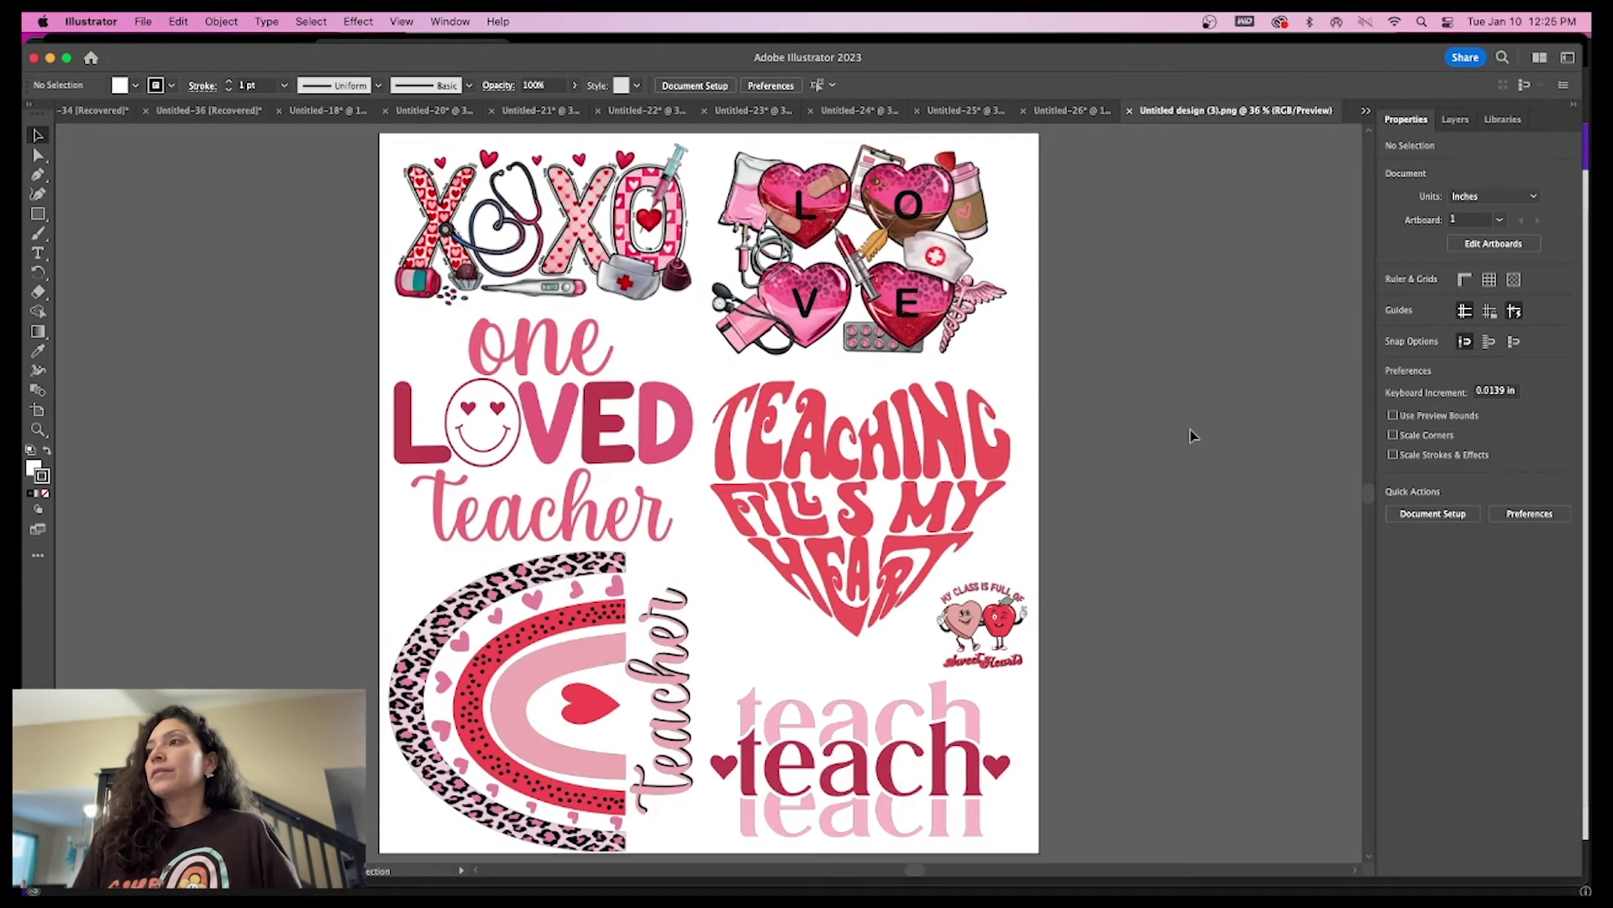
Step: Toggle the transparency grid and drag the 22 × 24 in sheet left onto the grey pasteboard
{"action": "left_click", "coordinate": [1514, 280]}
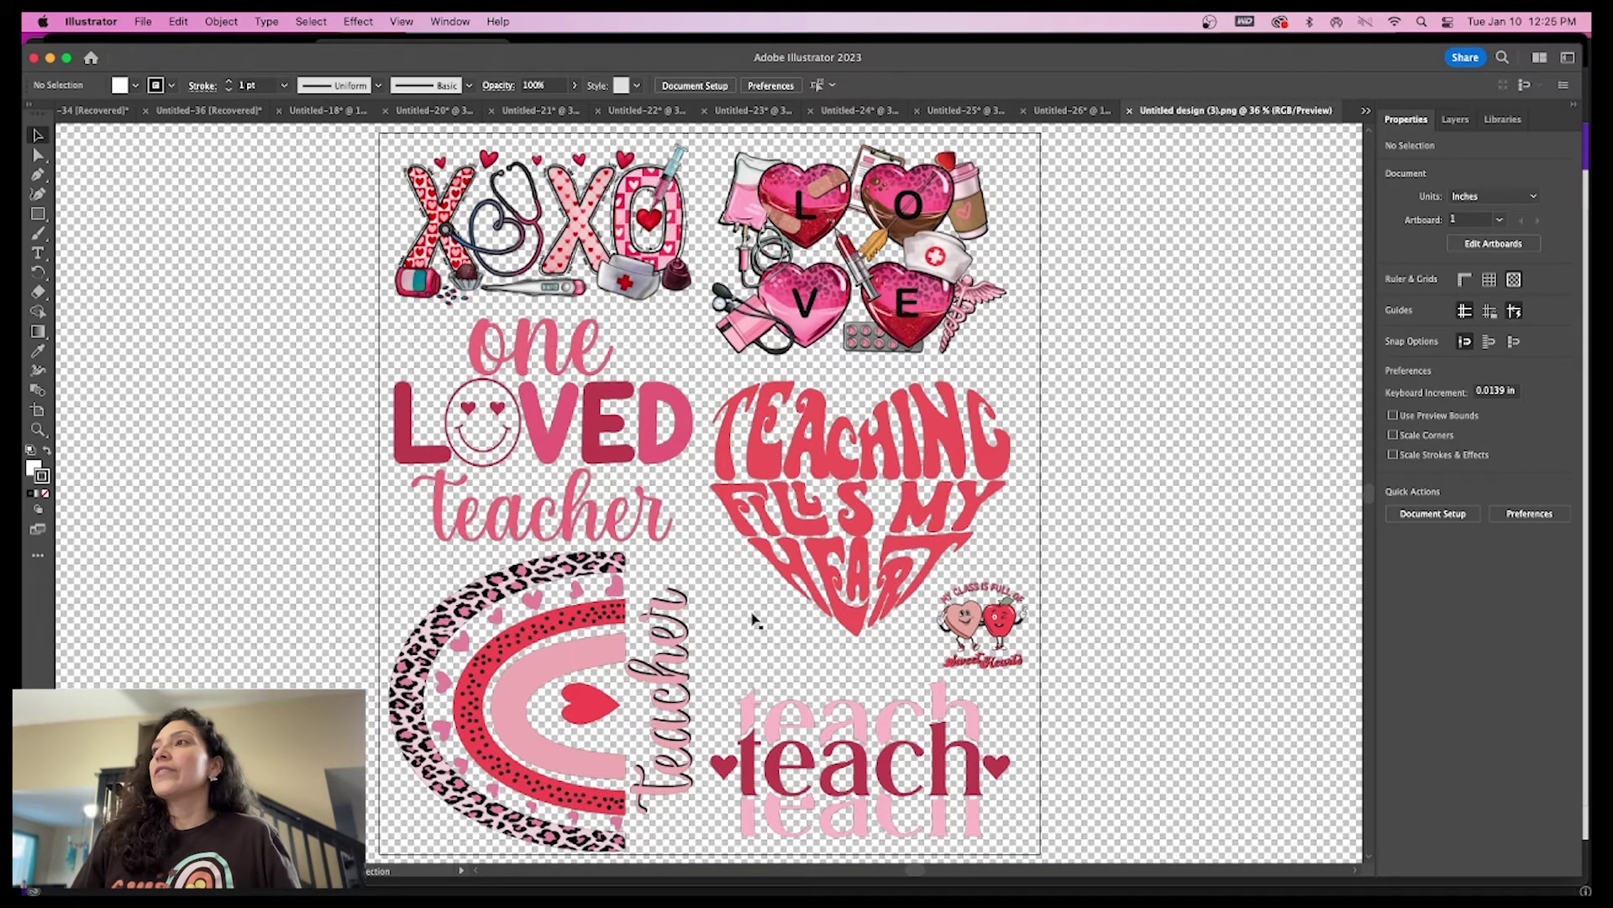
{"action": "left_click_drag", "start_coordinate": [975, 733], "coordinate": [708, 673]}
{"action": "left_click", "coordinate": [708, 681]}
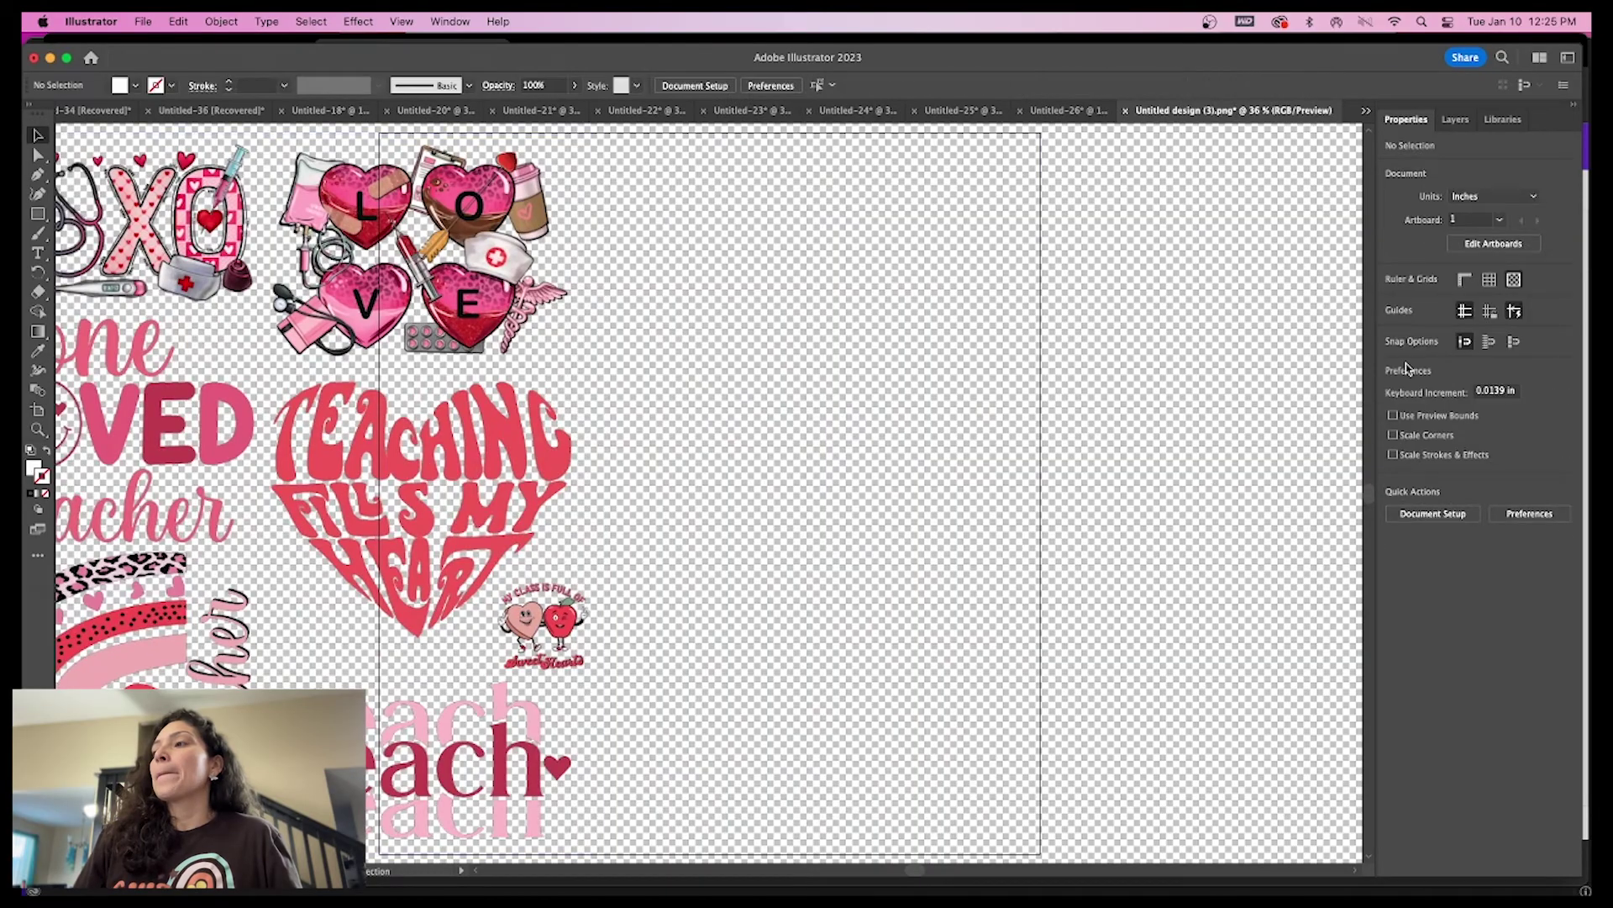
{"action": "left_click", "coordinate": [1513, 279]}
{"action": "left_click_drag", "start_coordinate": [924, 874], "coordinate": [855, 875]}
{"action": "left_click_drag", "start_coordinate": [777, 783], "coordinate": [685, 771]}
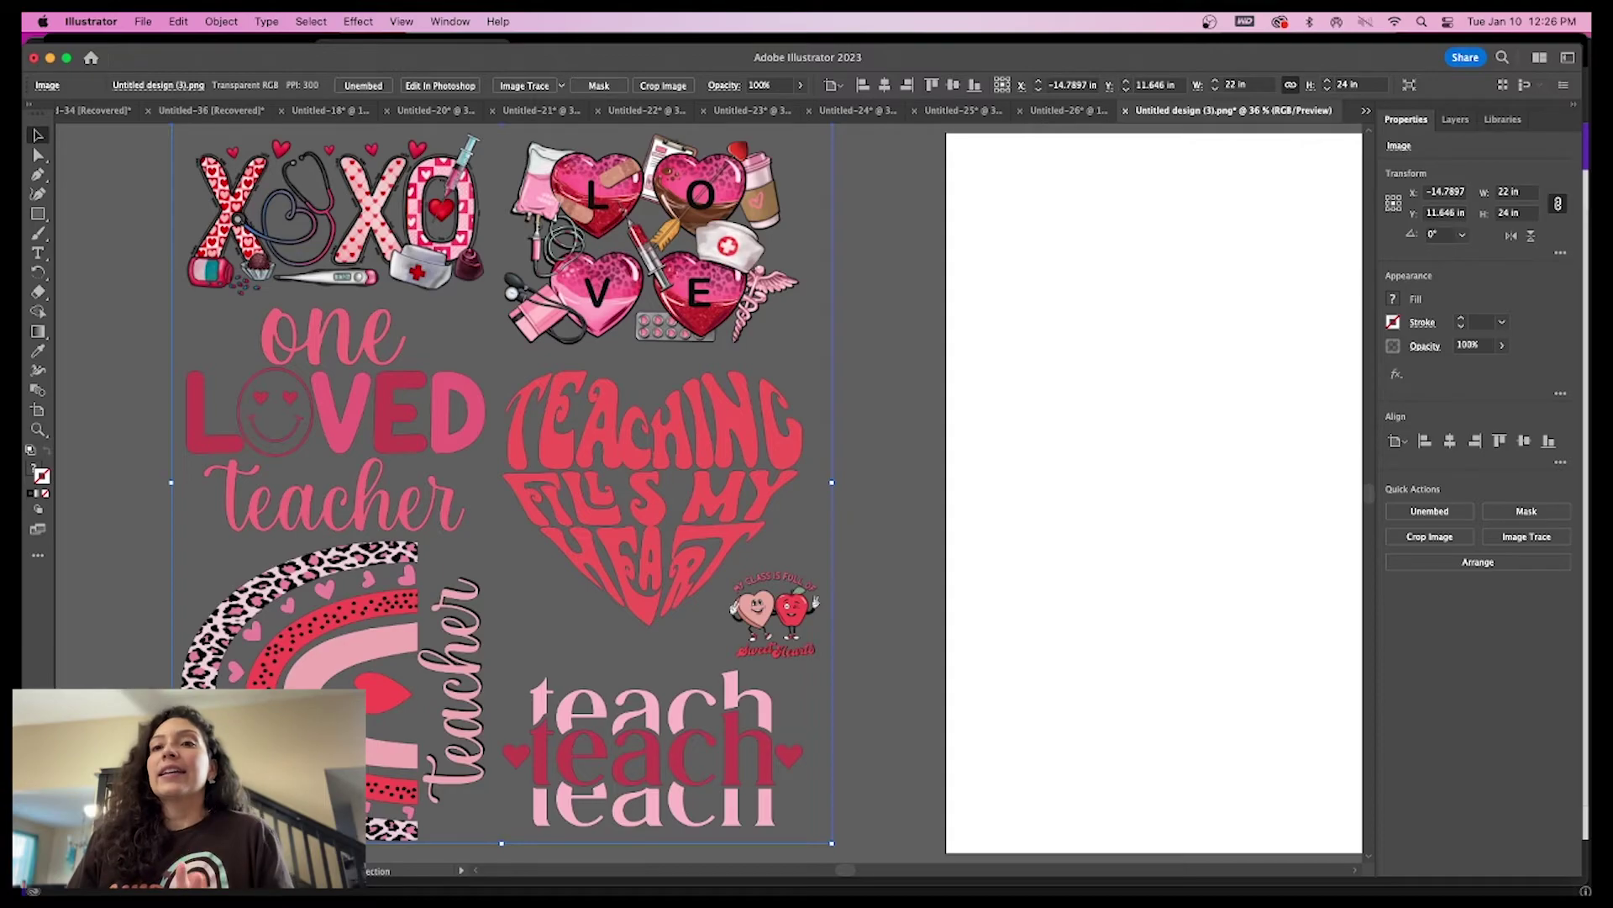
{"action": "key", "text": "super+equal"}
{"action": "key", "text": "super+equal"}
{"action": "key", "text": "super+equal"}
{"action": "key", "text": "super+equal"}
{"action": "key", "text": "super+equal"}
{"action": "key", "text": "super+equal"}
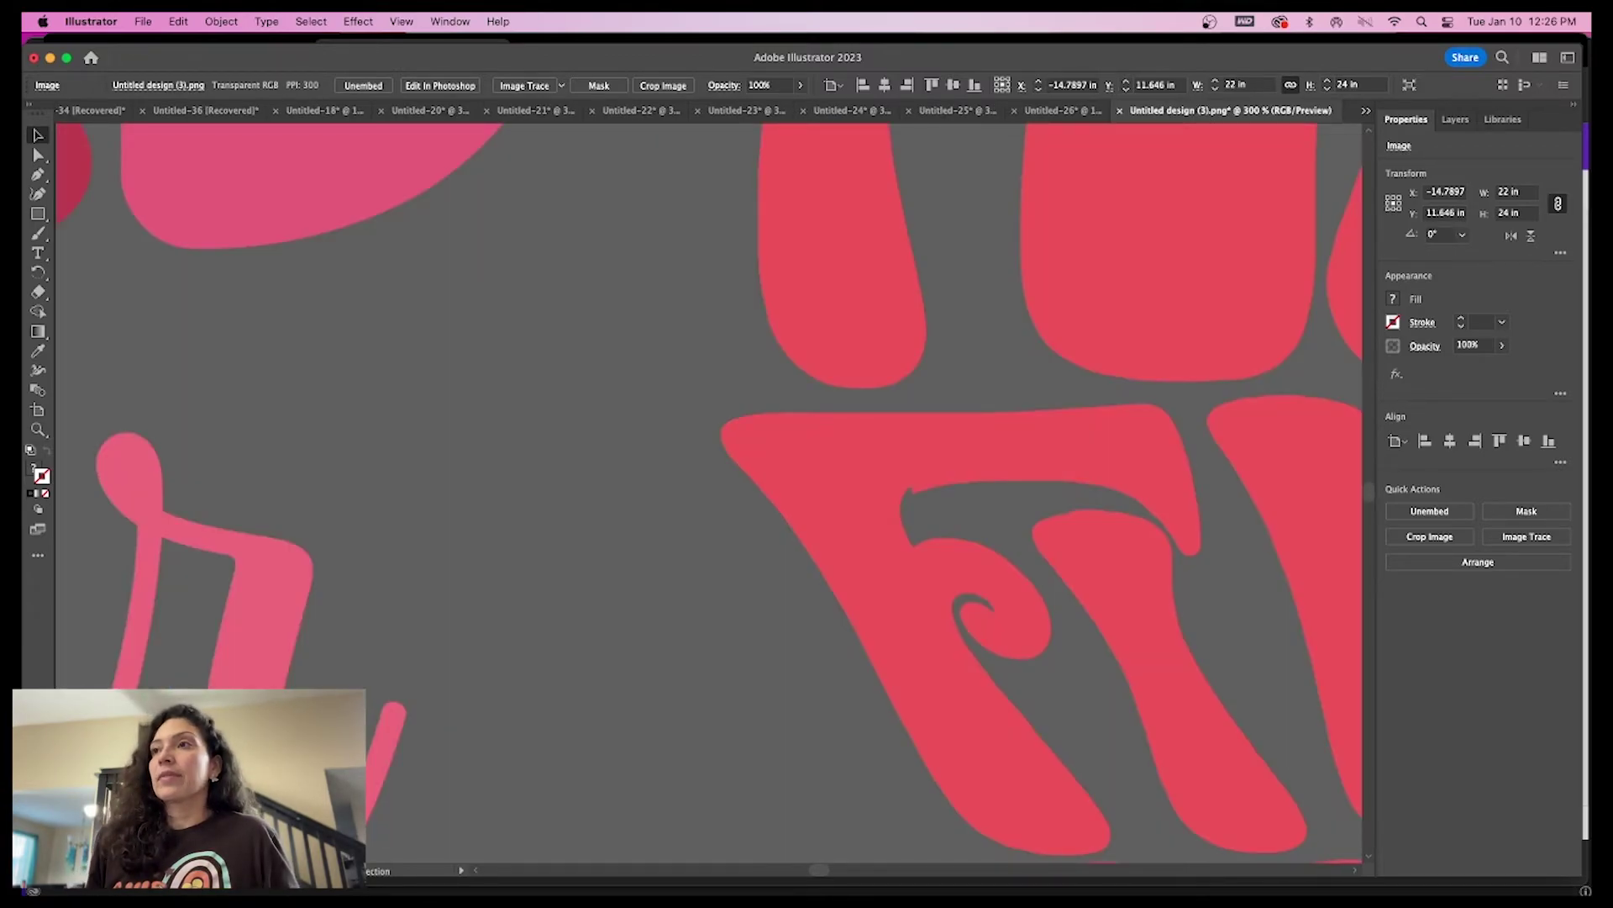
{"action": "left_click_drag", "start_coordinate": [818, 871], "coordinate": [820, 869]}
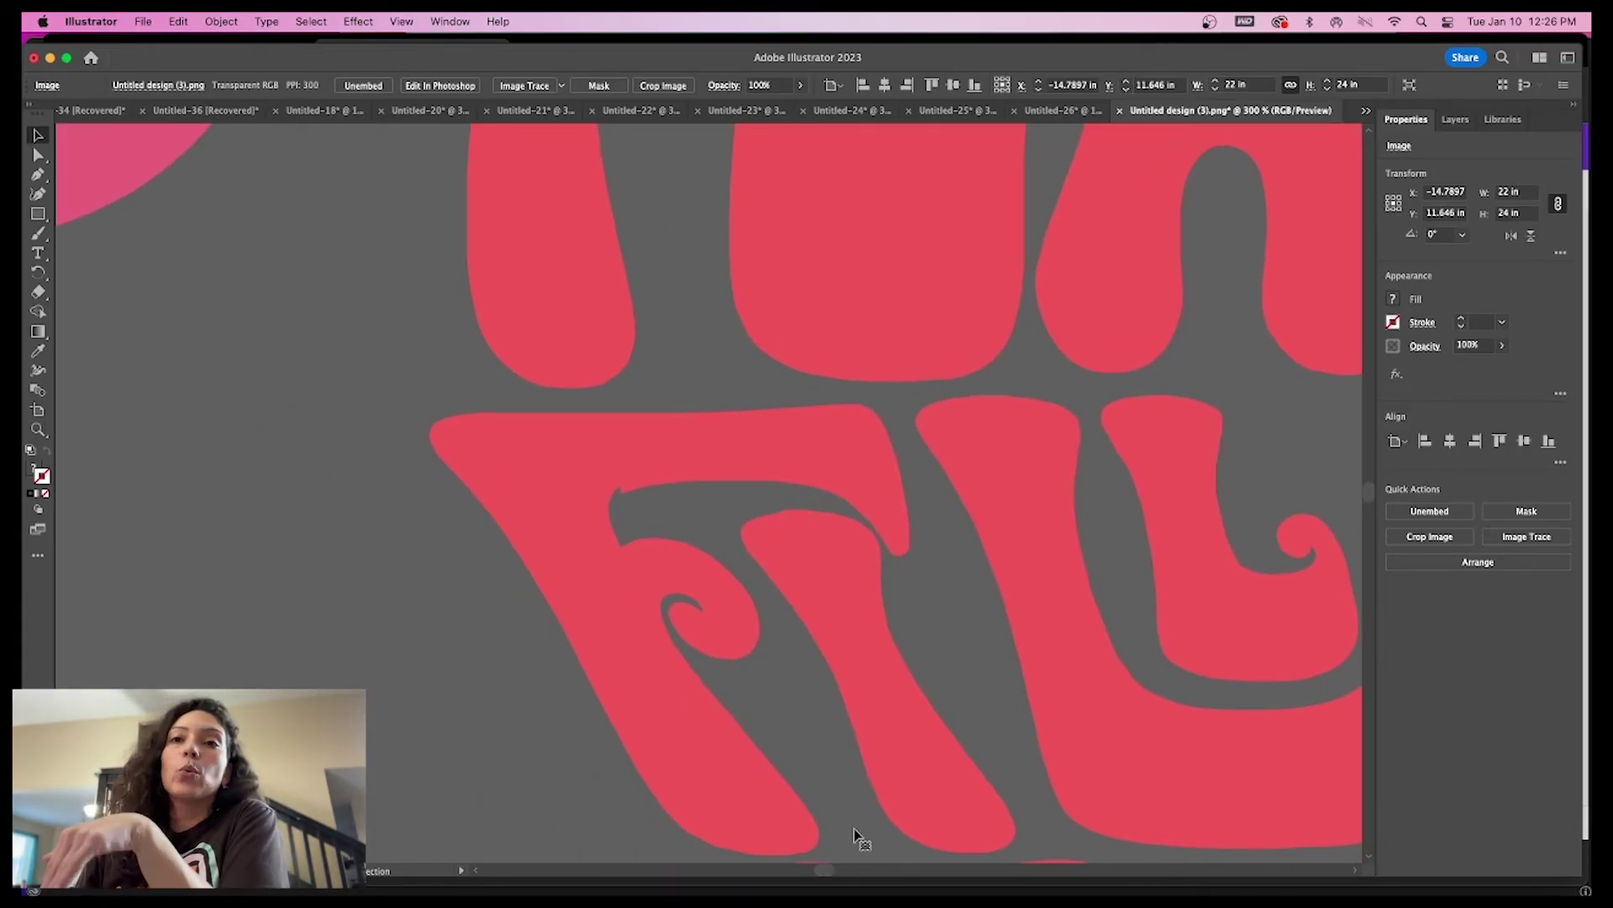
{"action": "left_click_drag", "start_coordinate": [824, 874], "coordinate": [790, 872]}
{"action": "scroll", "coordinate": [911, 785], "scroll_direction": "up", "scroll_amount": 10}
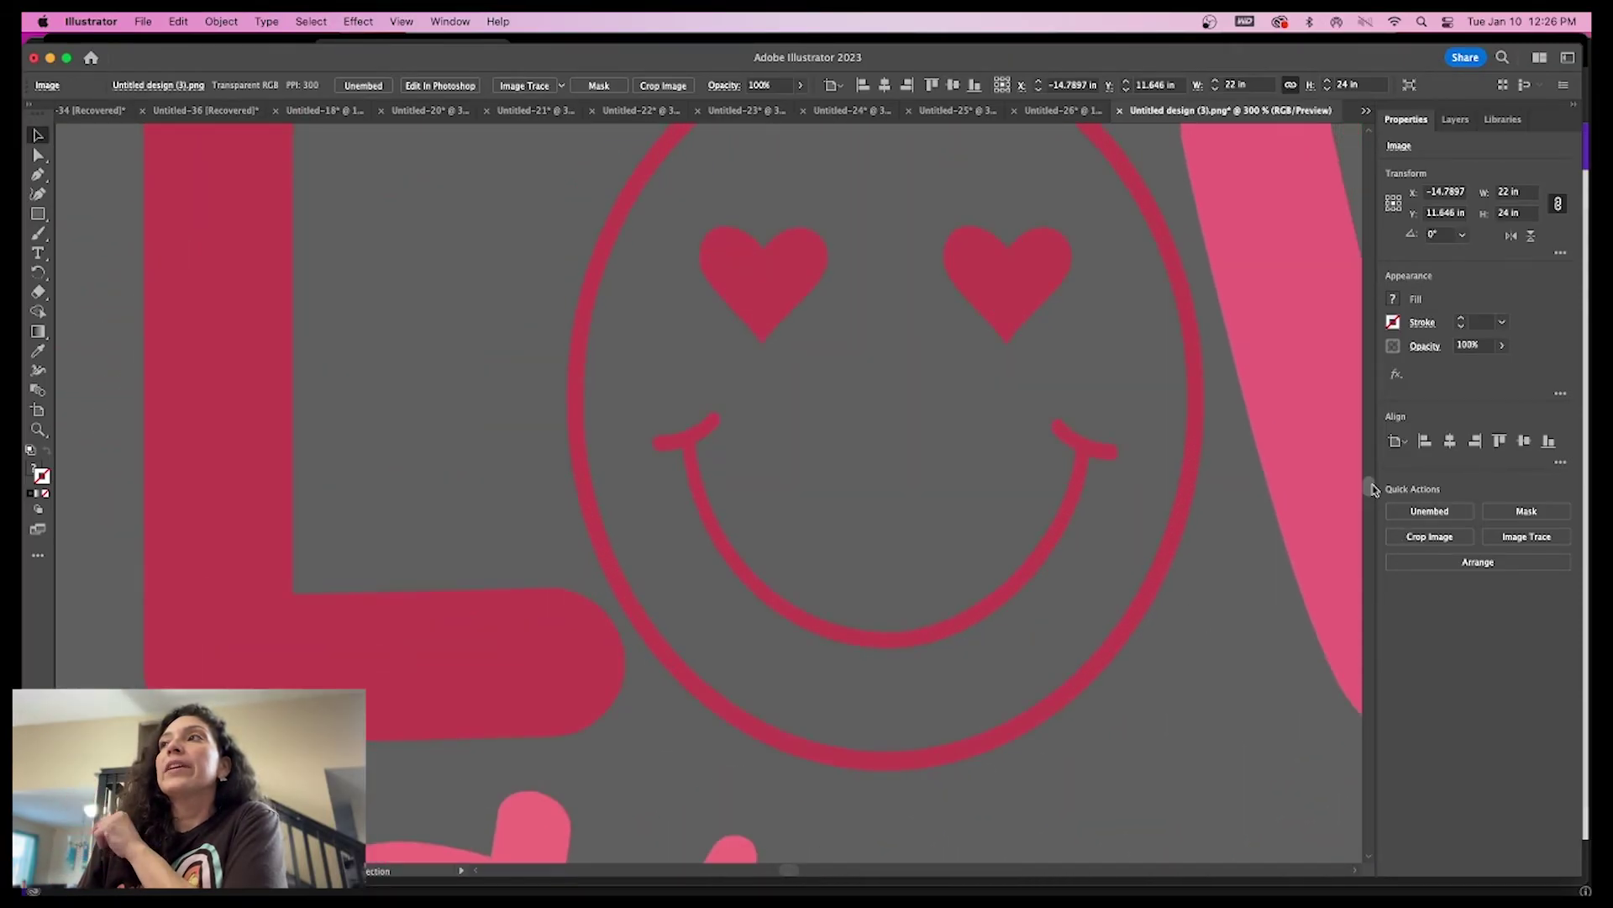
{"action": "left_click_drag", "start_coordinate": [1372, 487], "coordinate": [1367, 476]}
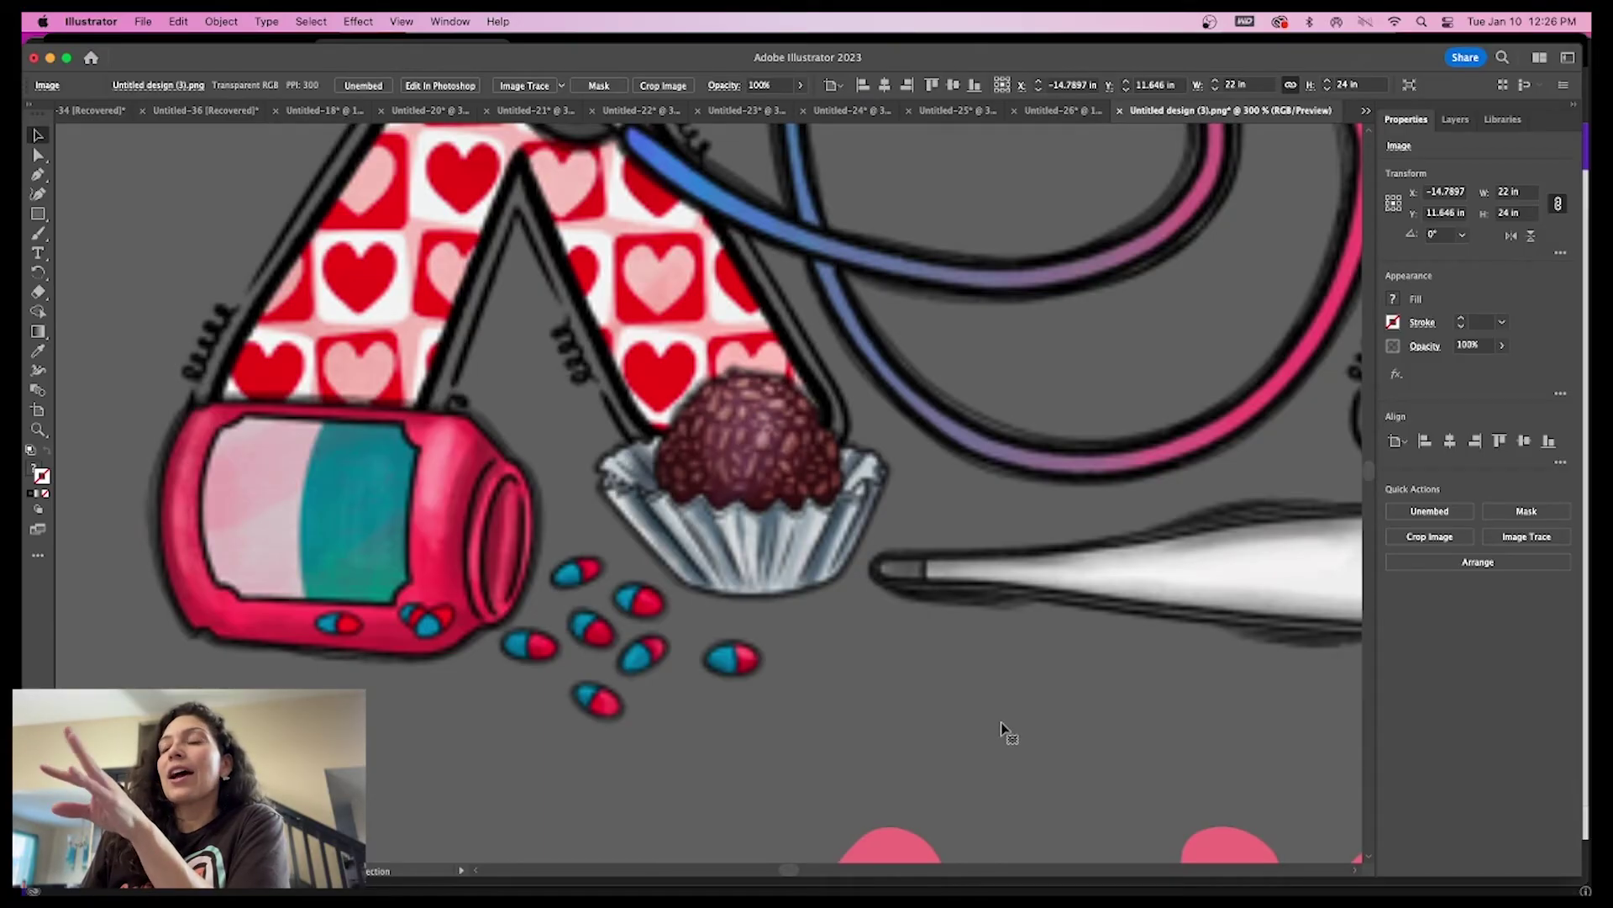
{"action": "left_click_drag", "start_coordinate": [788, 872], "coordinate": [842, 870]}
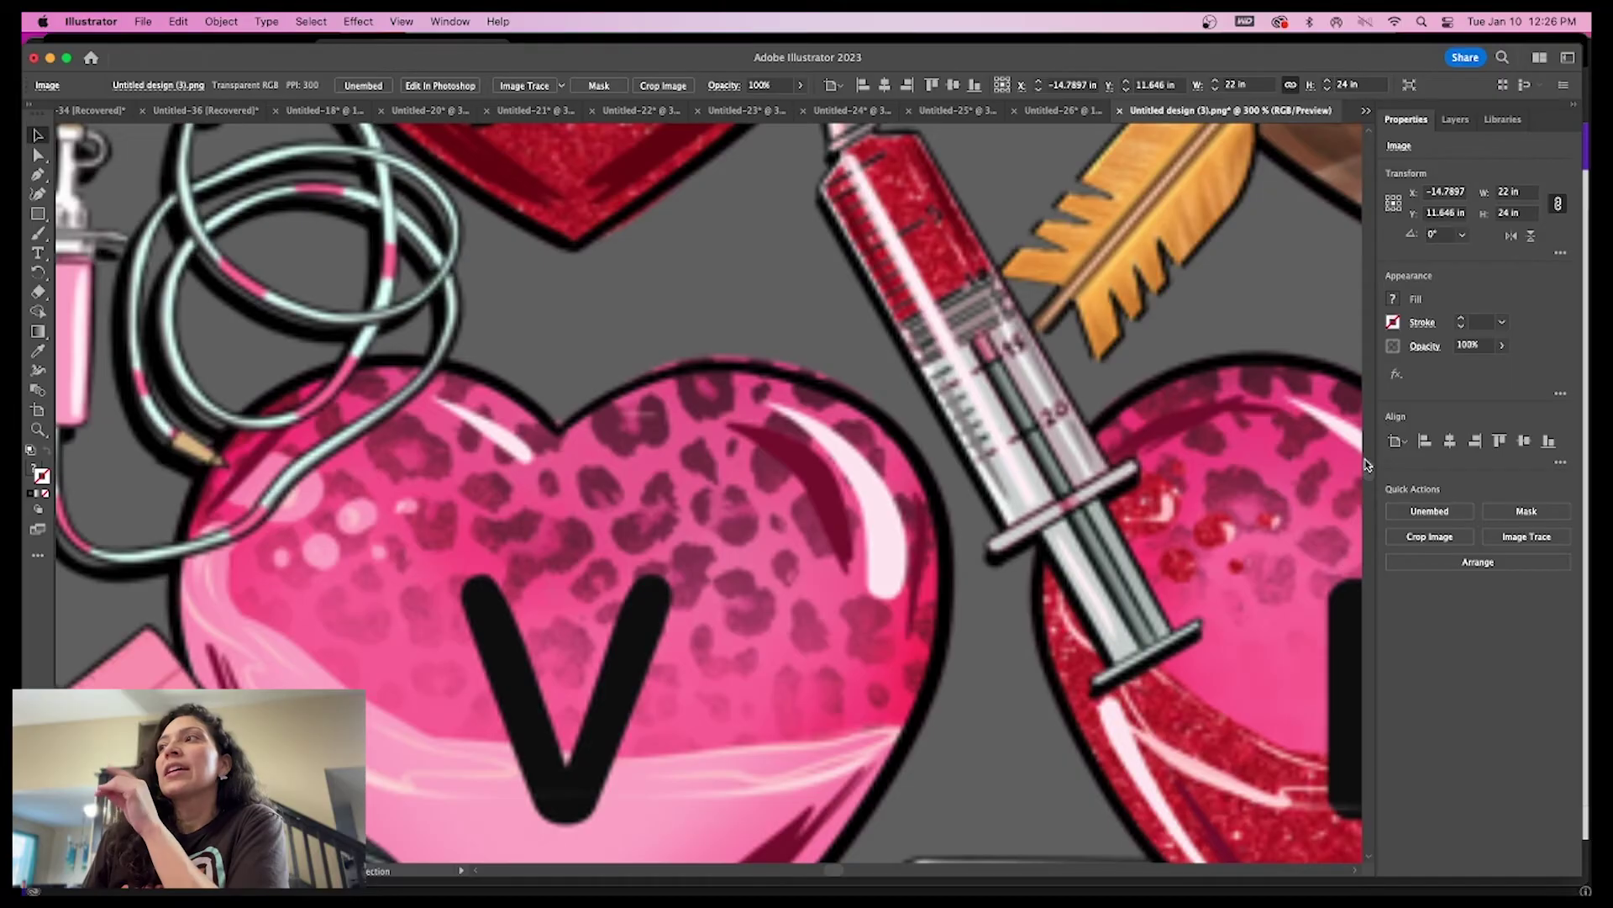
{"action": "left_click_drag", "start_coordinate": [1365, 461], "coordinate": [1371, 480]}
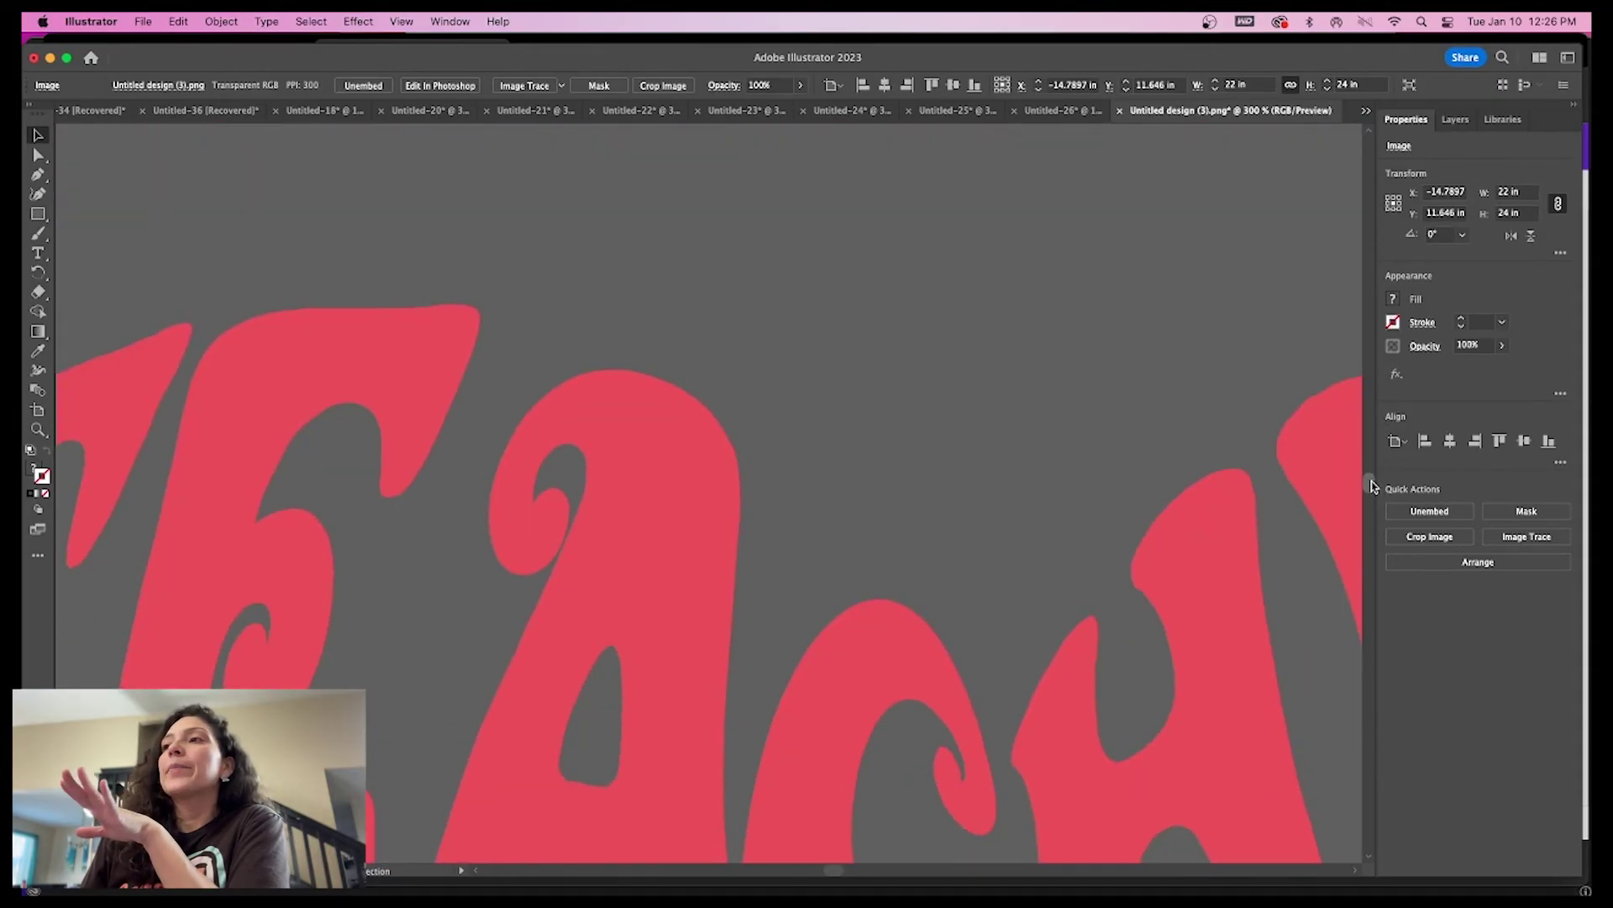
{"action": "scroll", "coordinate": [1372, 486], "scroll_direction": "up", "scroll_amount": 5}
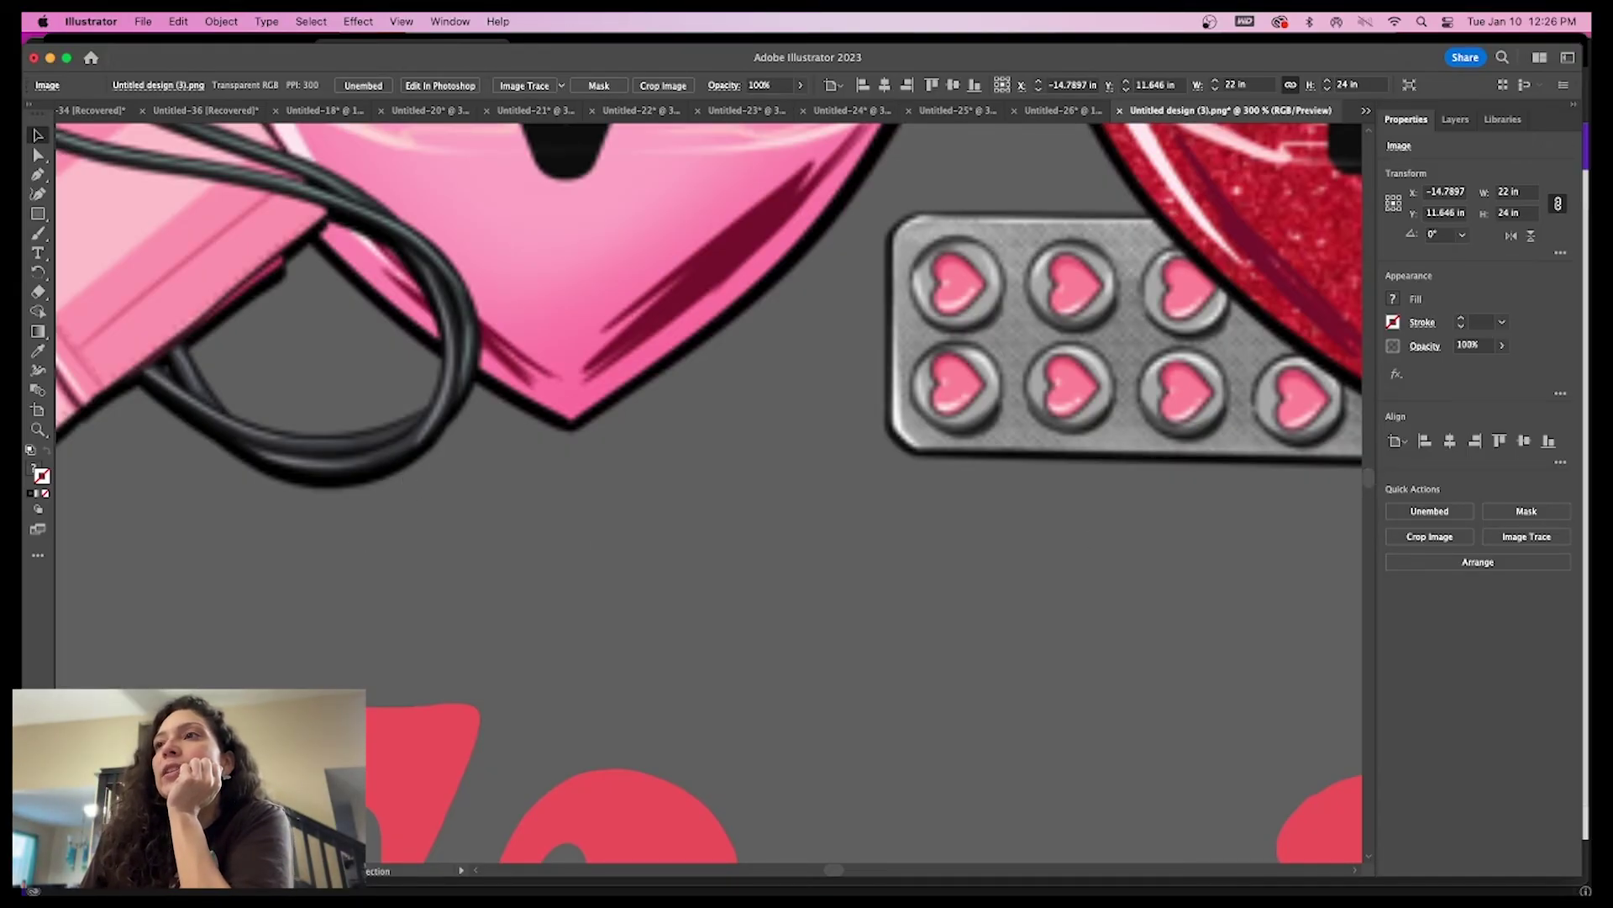
{"action": "scroll", "coordinate": [1370, 487], "scroll_direction": "down", "scroll_amount": 8}
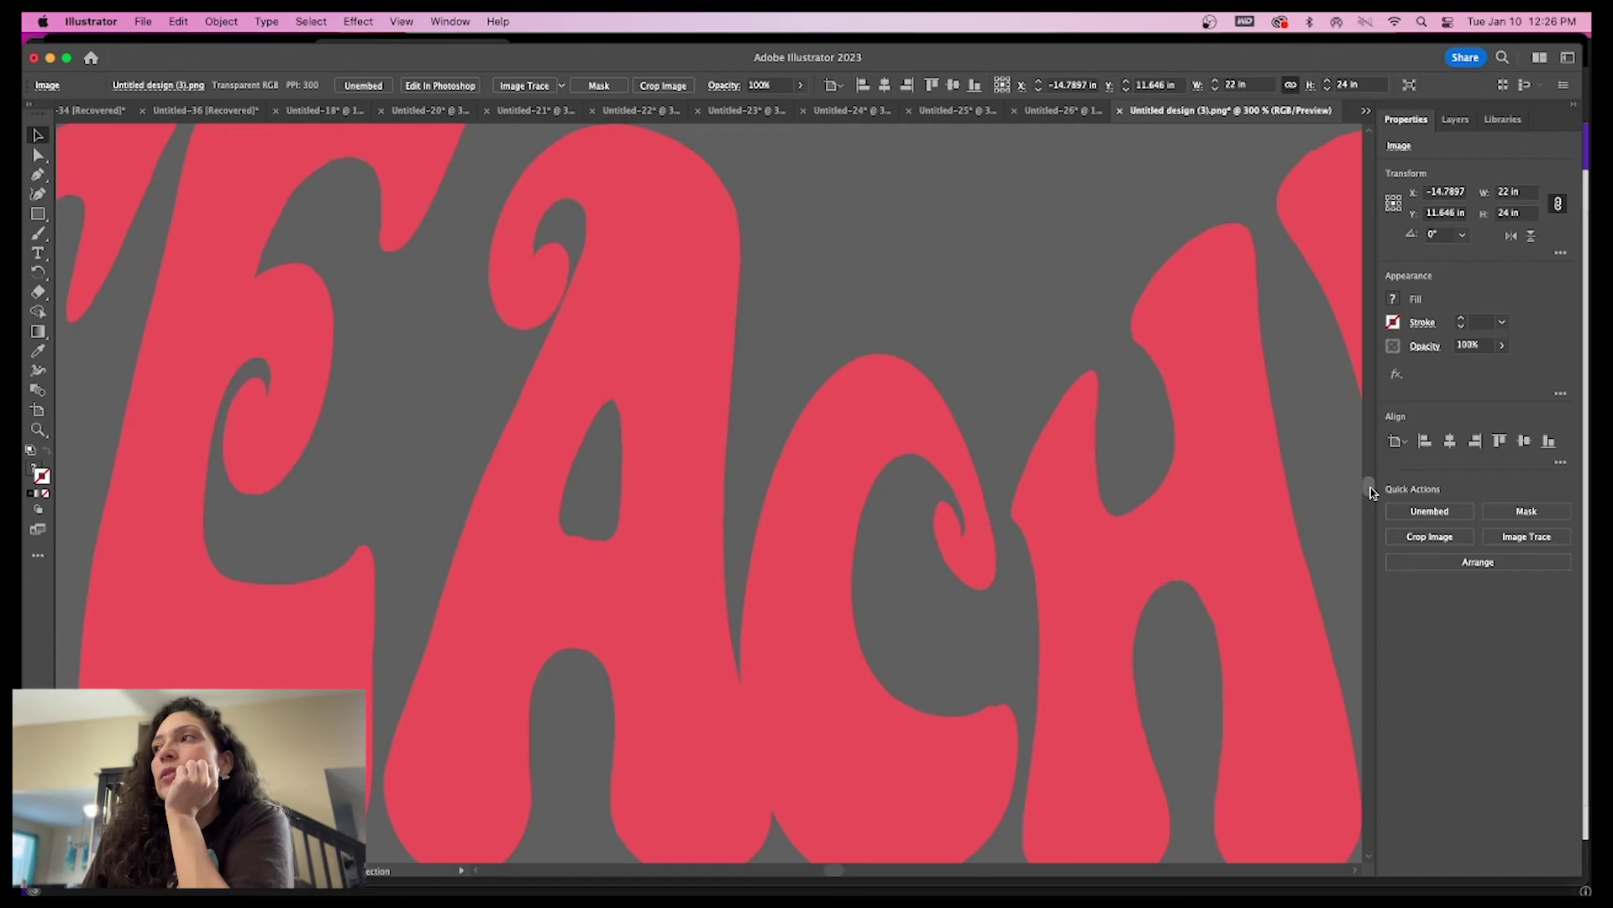
{"action": "scroll", "coordinate": [1369, 508], "scroll_direction": "down", "scroll_amount": 10}
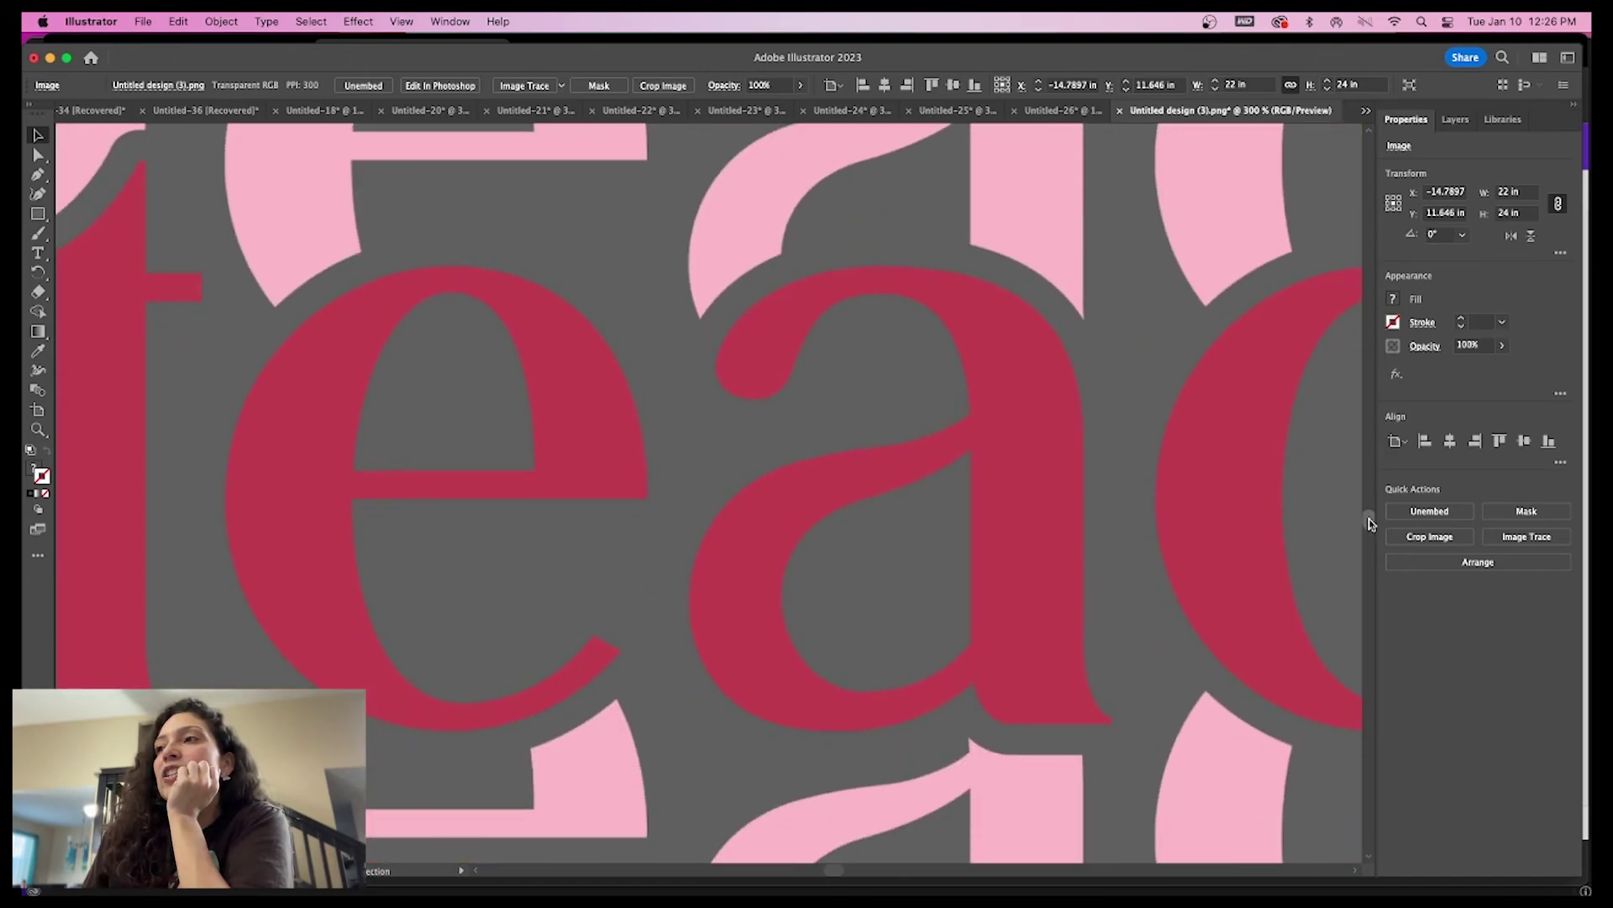
{"action": "scroll", "coordinate": [1369, 527], "scroll_direction": "down", "scroll_amount": 10}
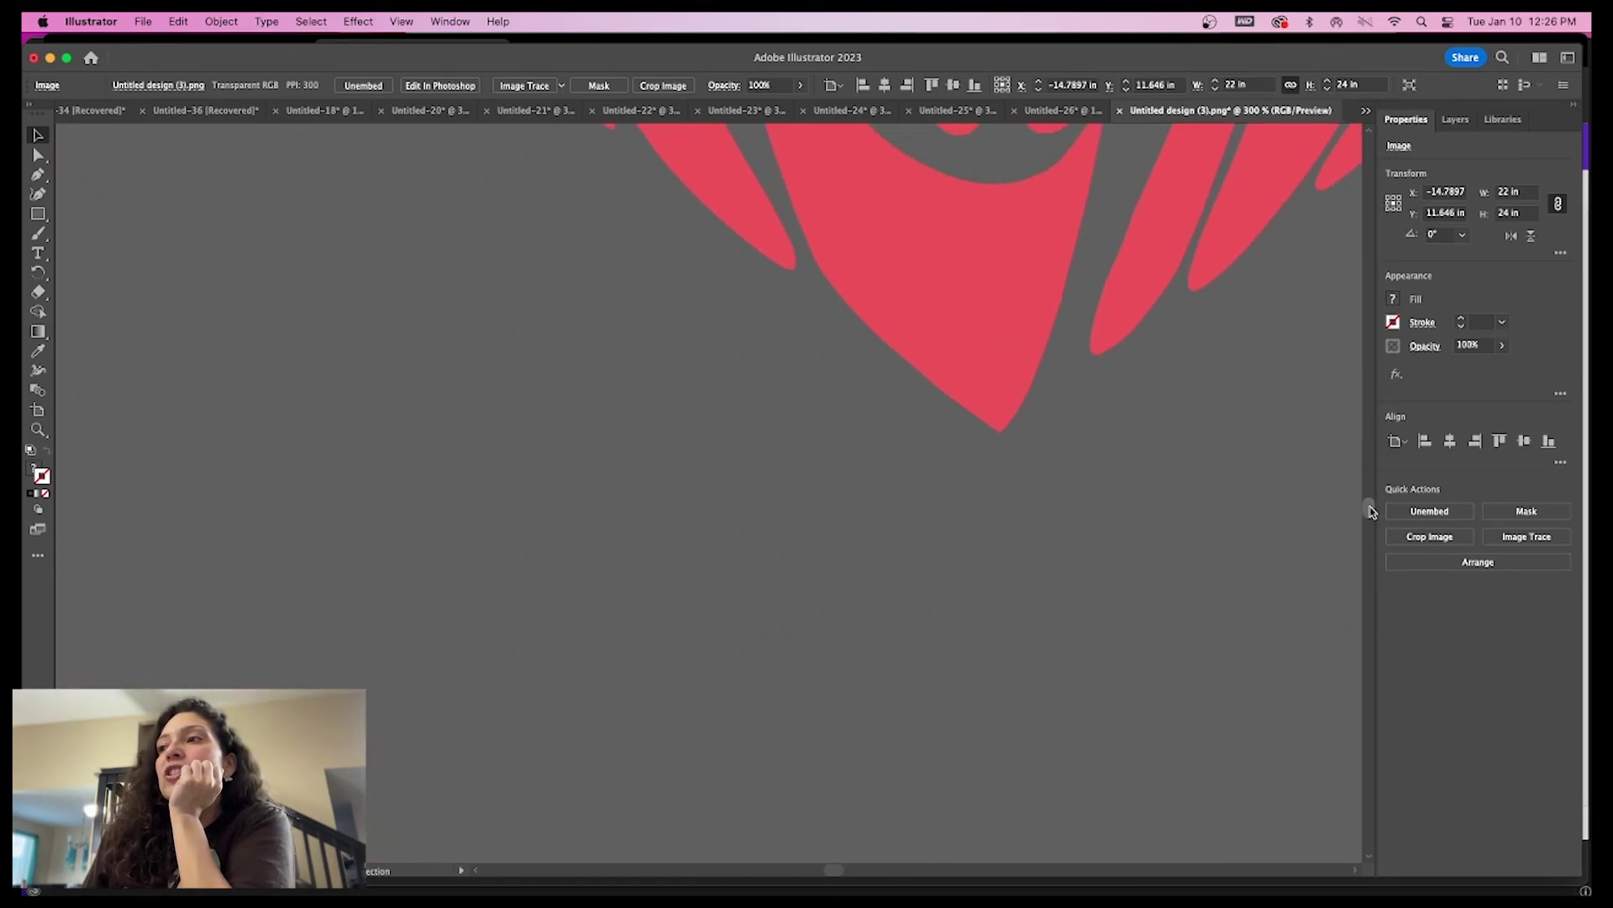
{"action": "scroll", "coordinate": [1370, 491], "scroll_direction": "up", "scroll_amount": 10}
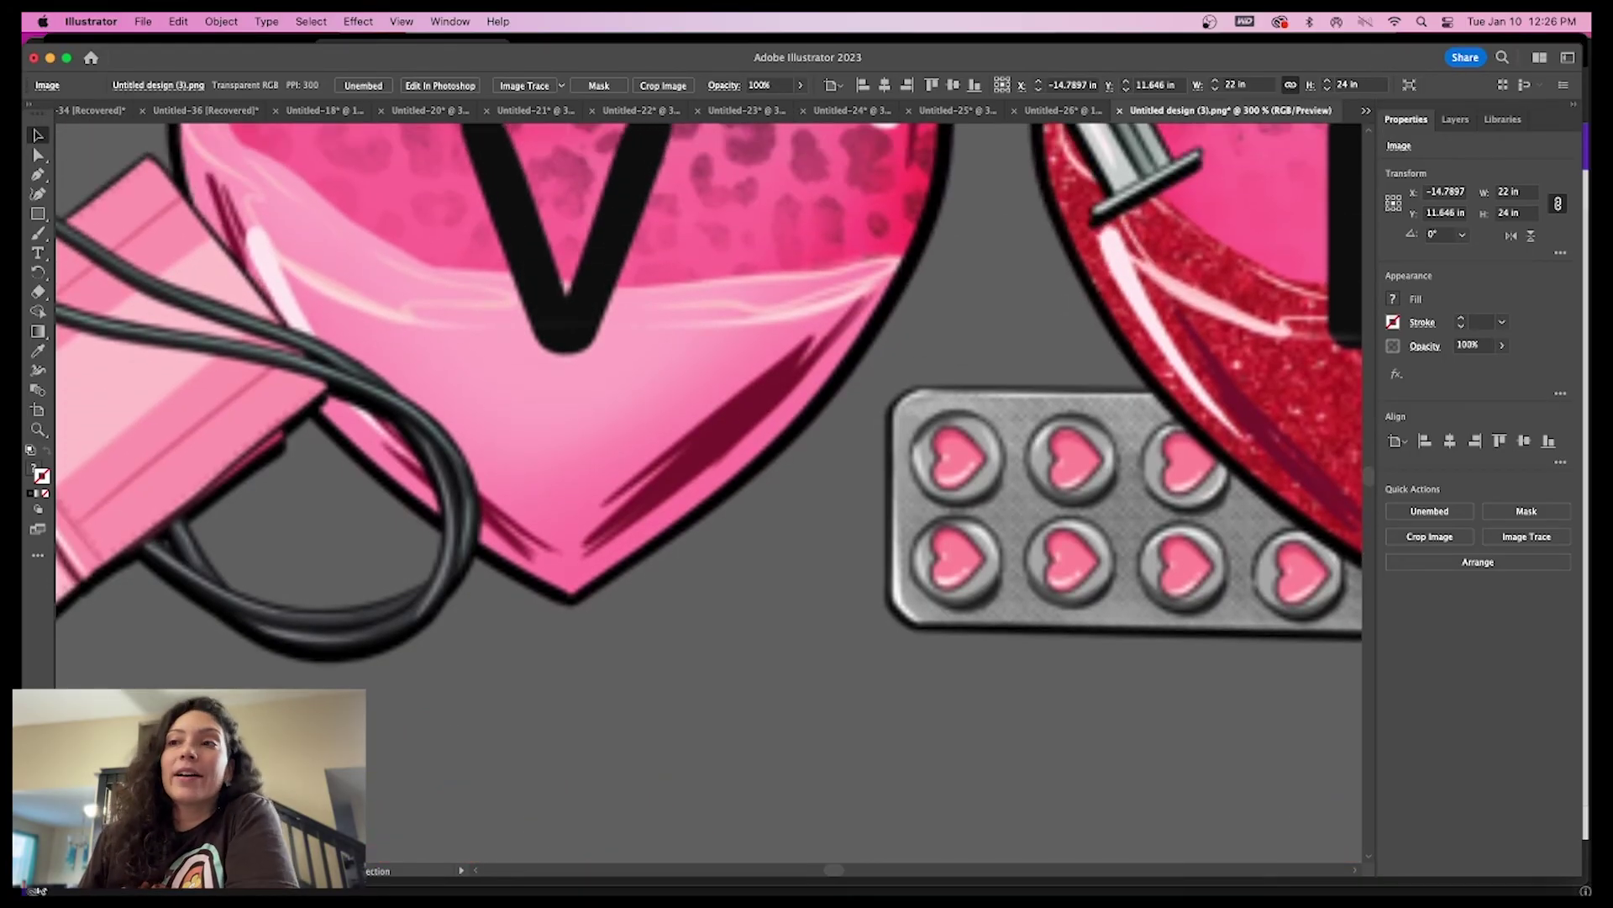
{"action": "key", "text": "super+0"}
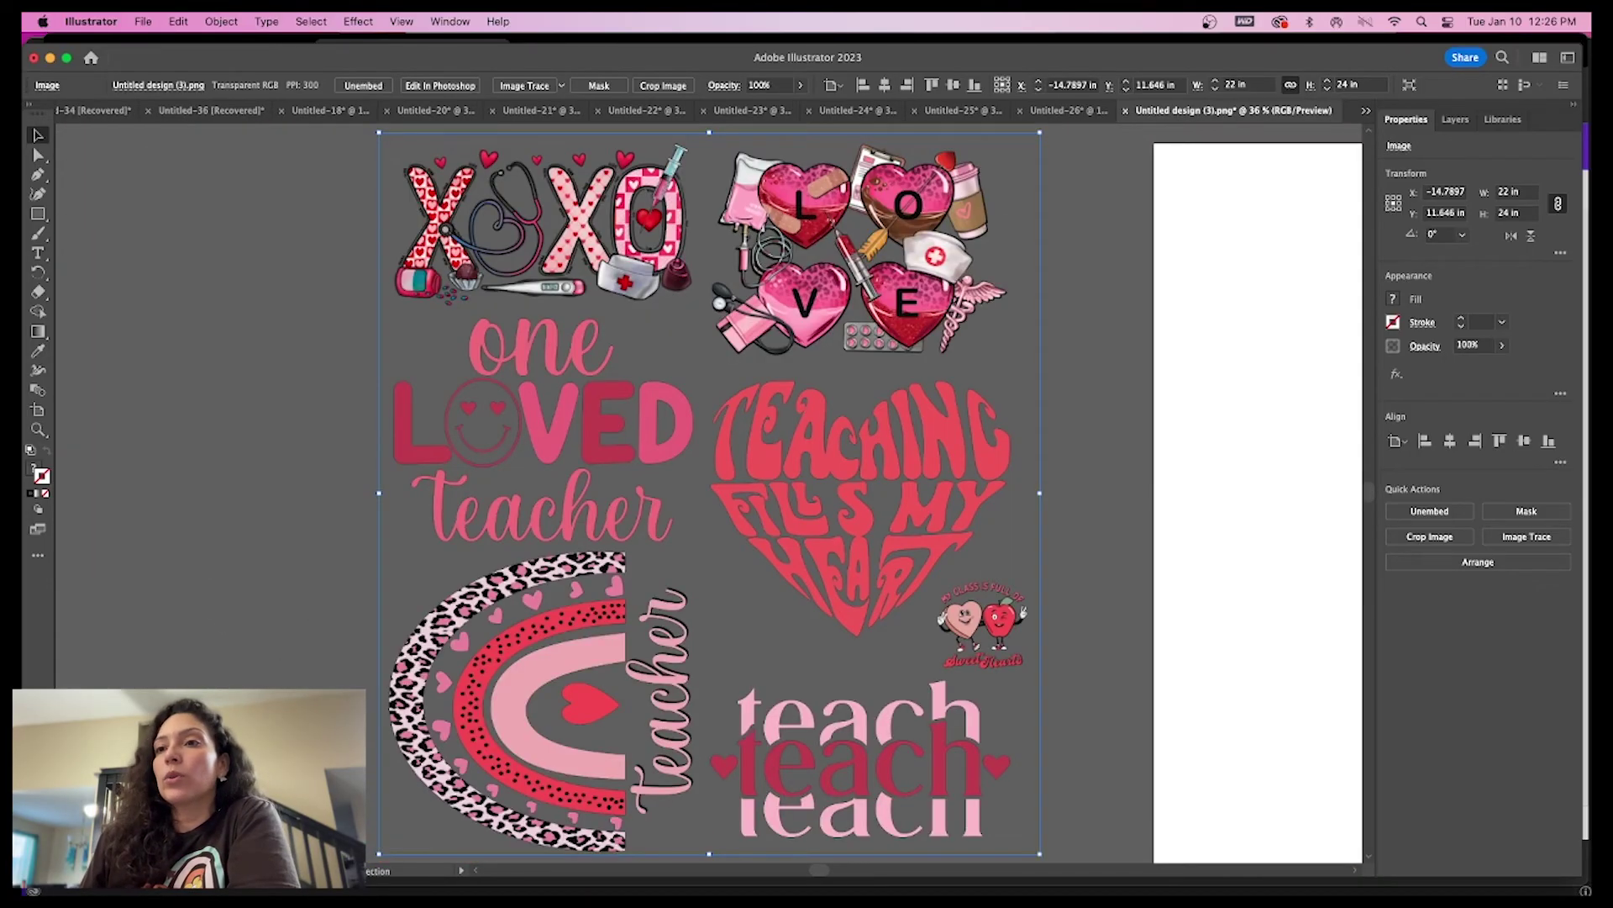